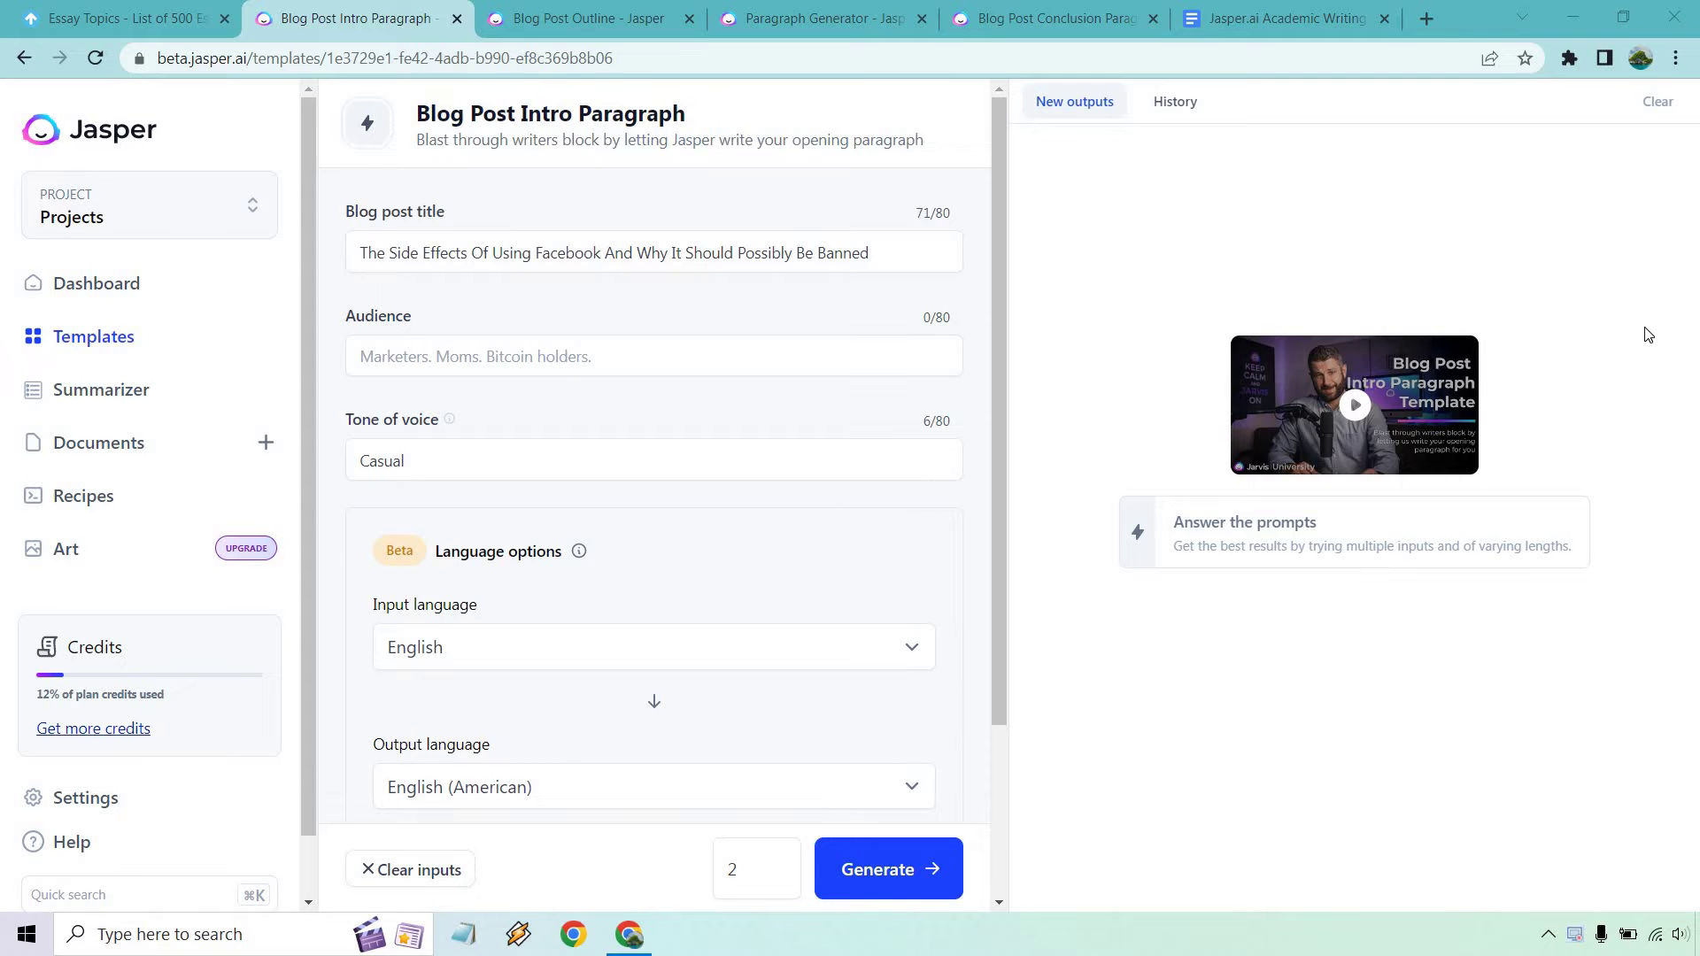
Highlight 'Facebook should be banned' under Toppr's Argumentative Essay Topics, then return to Jasper's intro template.
click(92, 13)
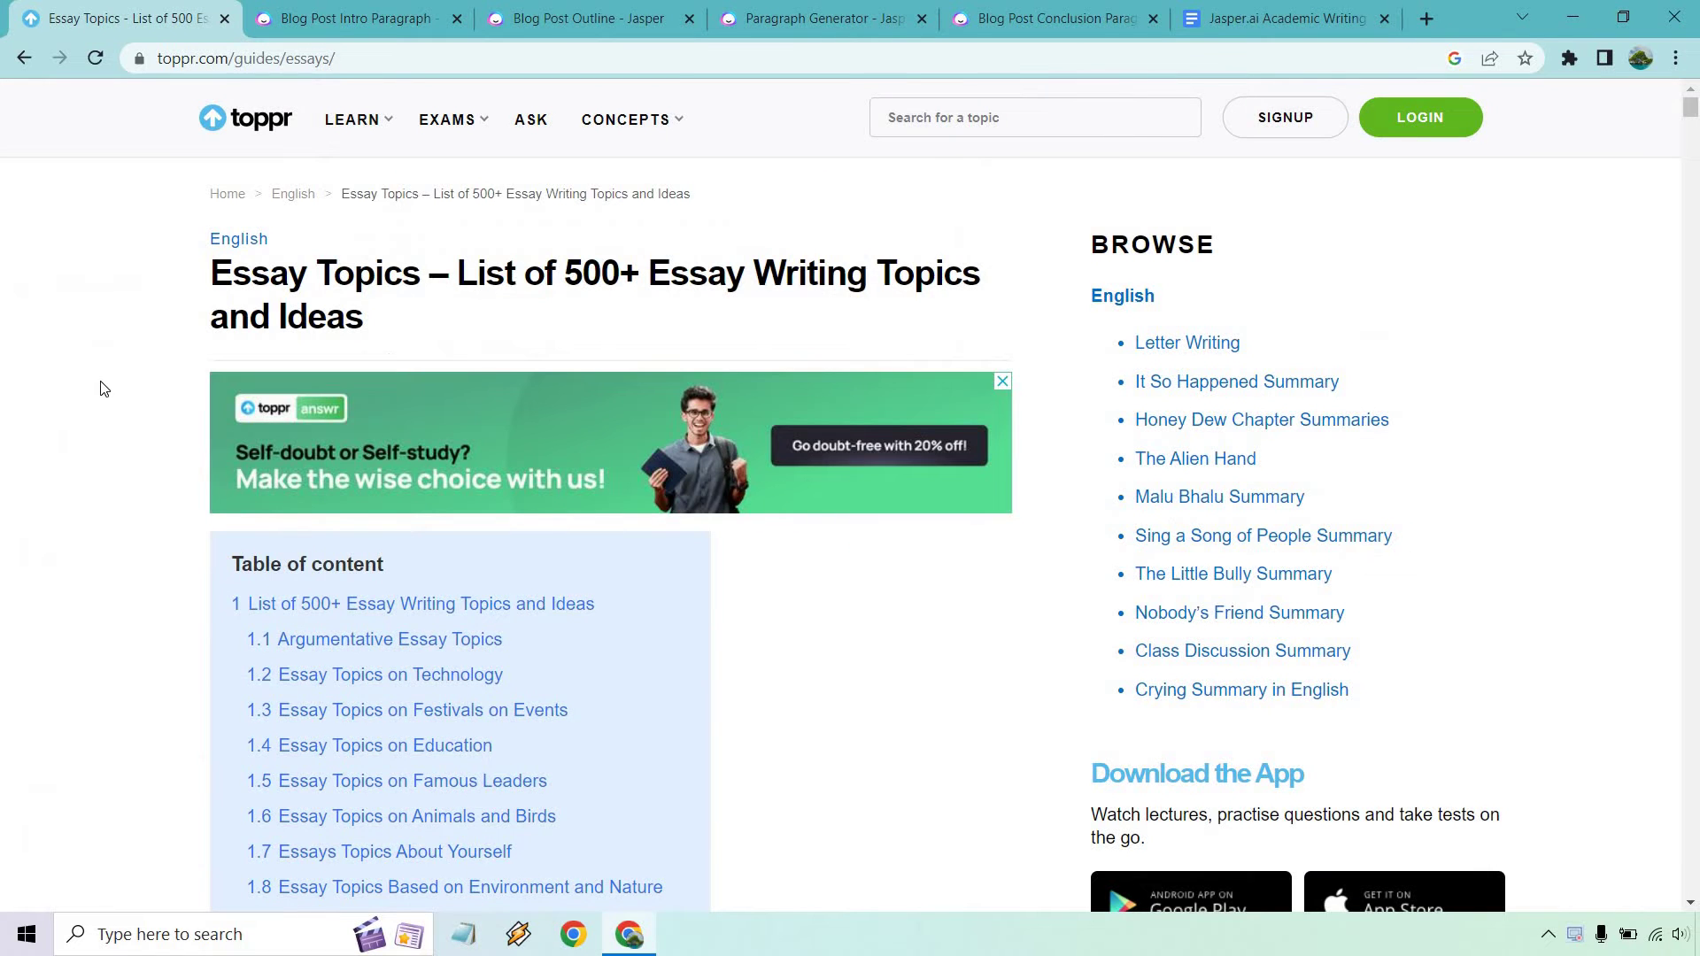
scroll(100, 388, down, 15)
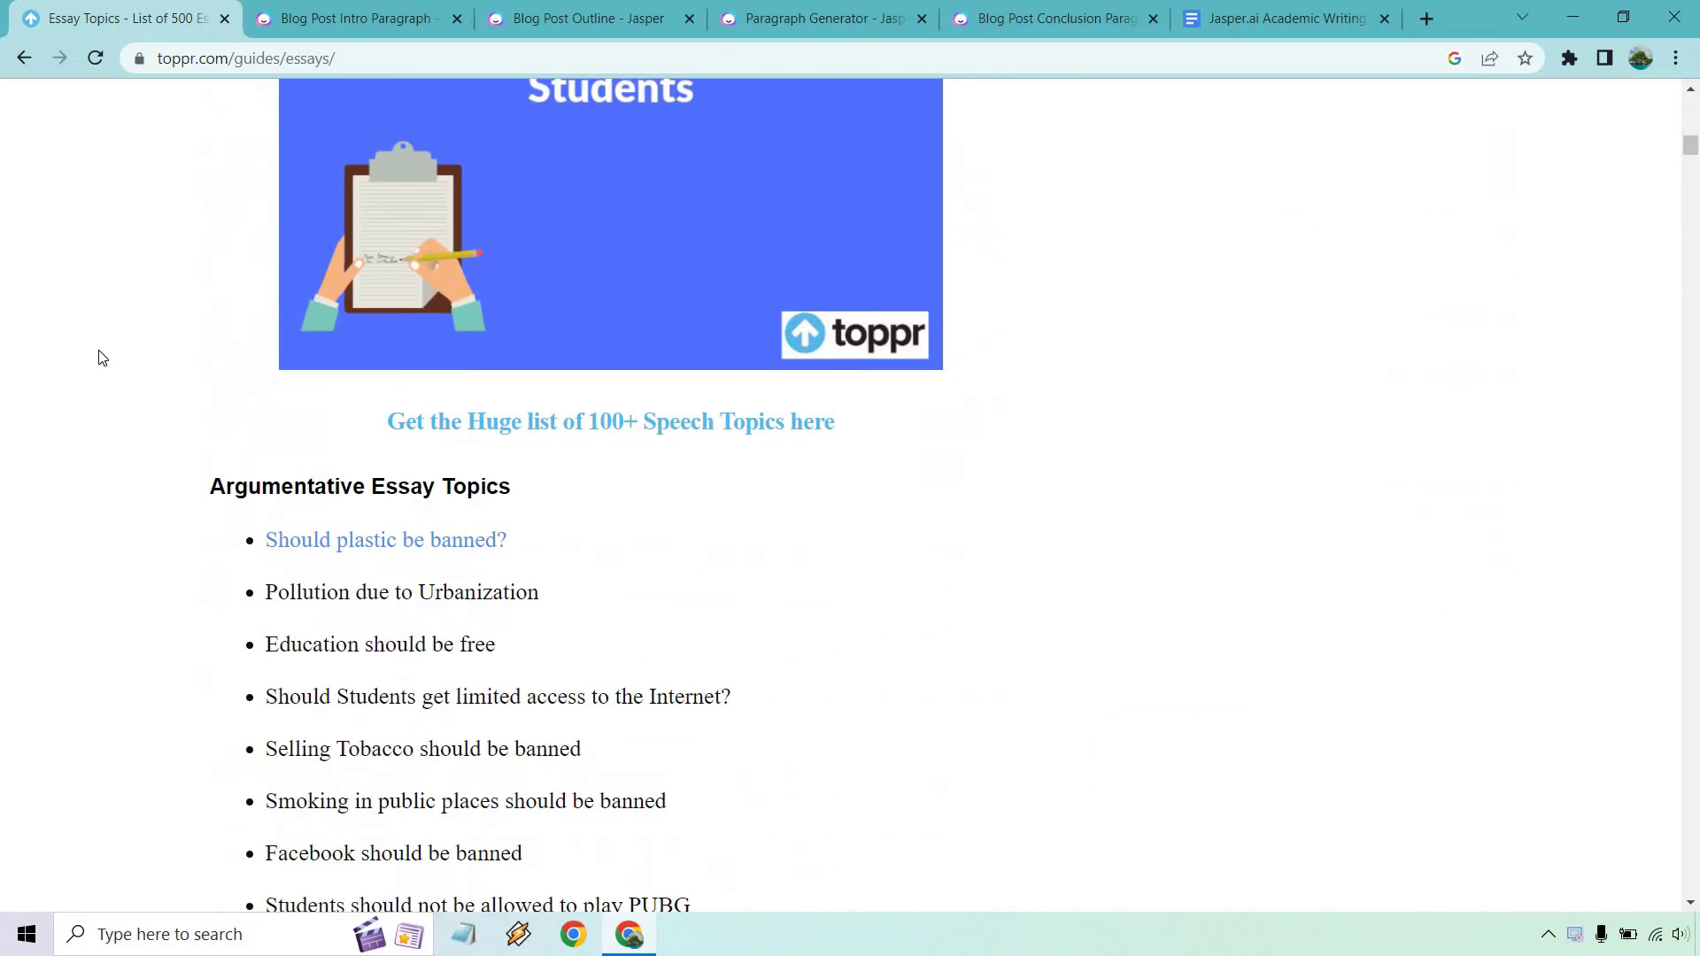
scroll(100, 357, down, 2)
scroll(100, 358, down, 1)
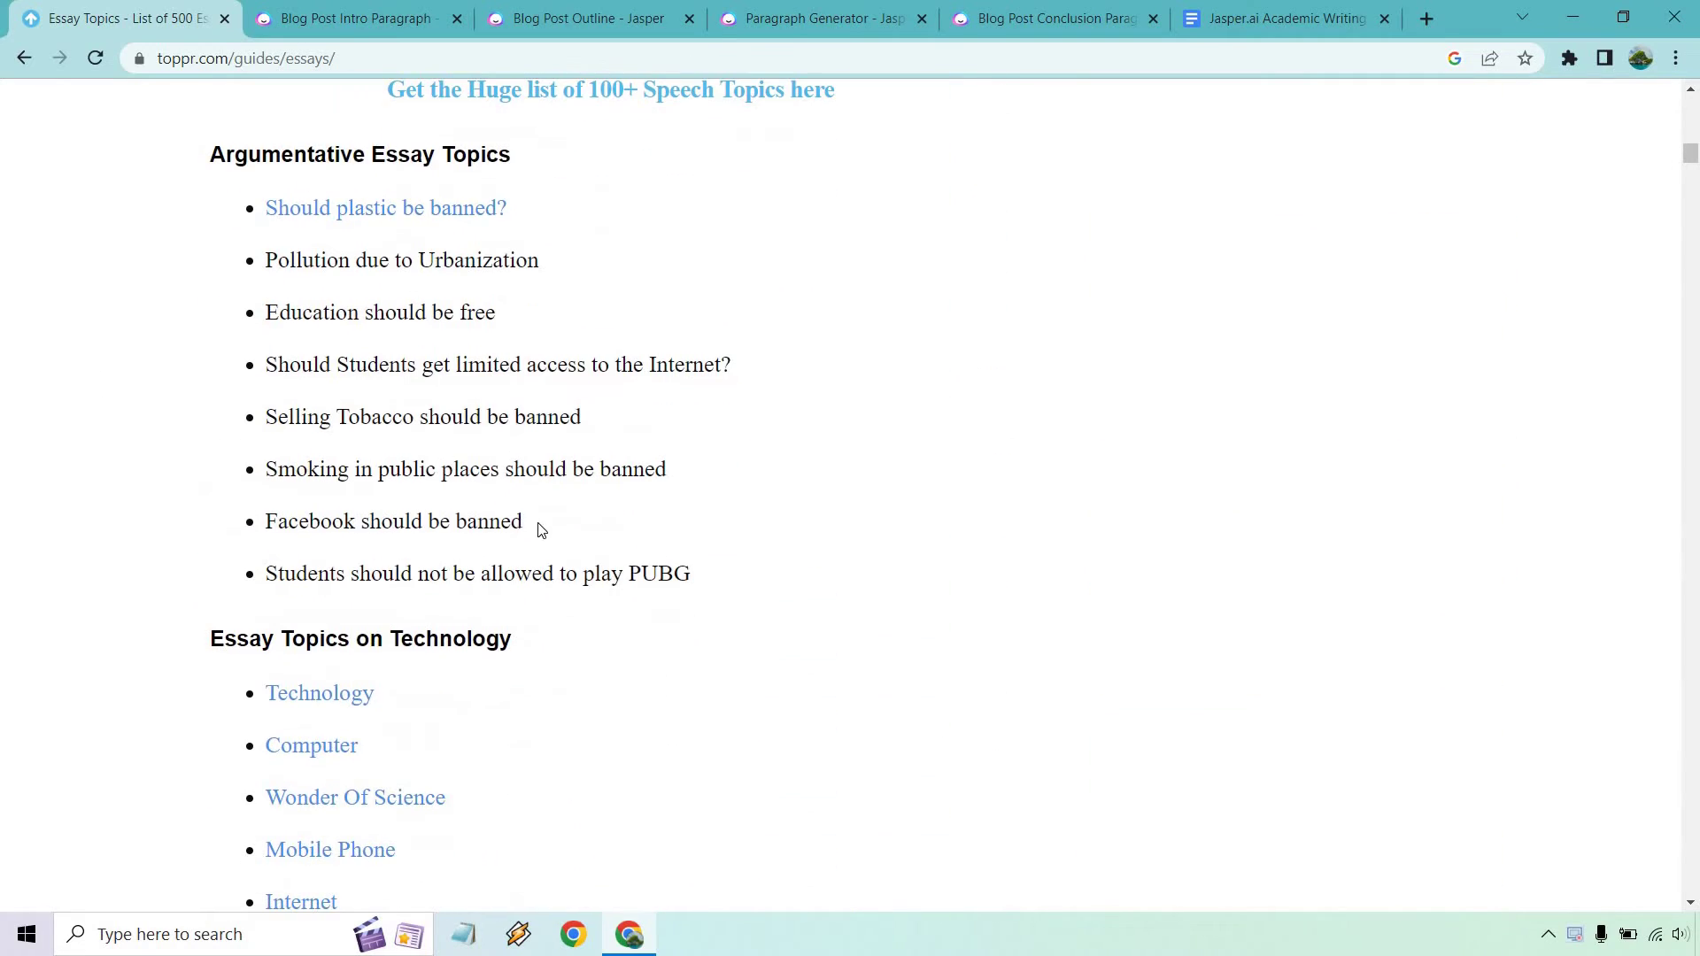
drag(536, 524, 264, 519)
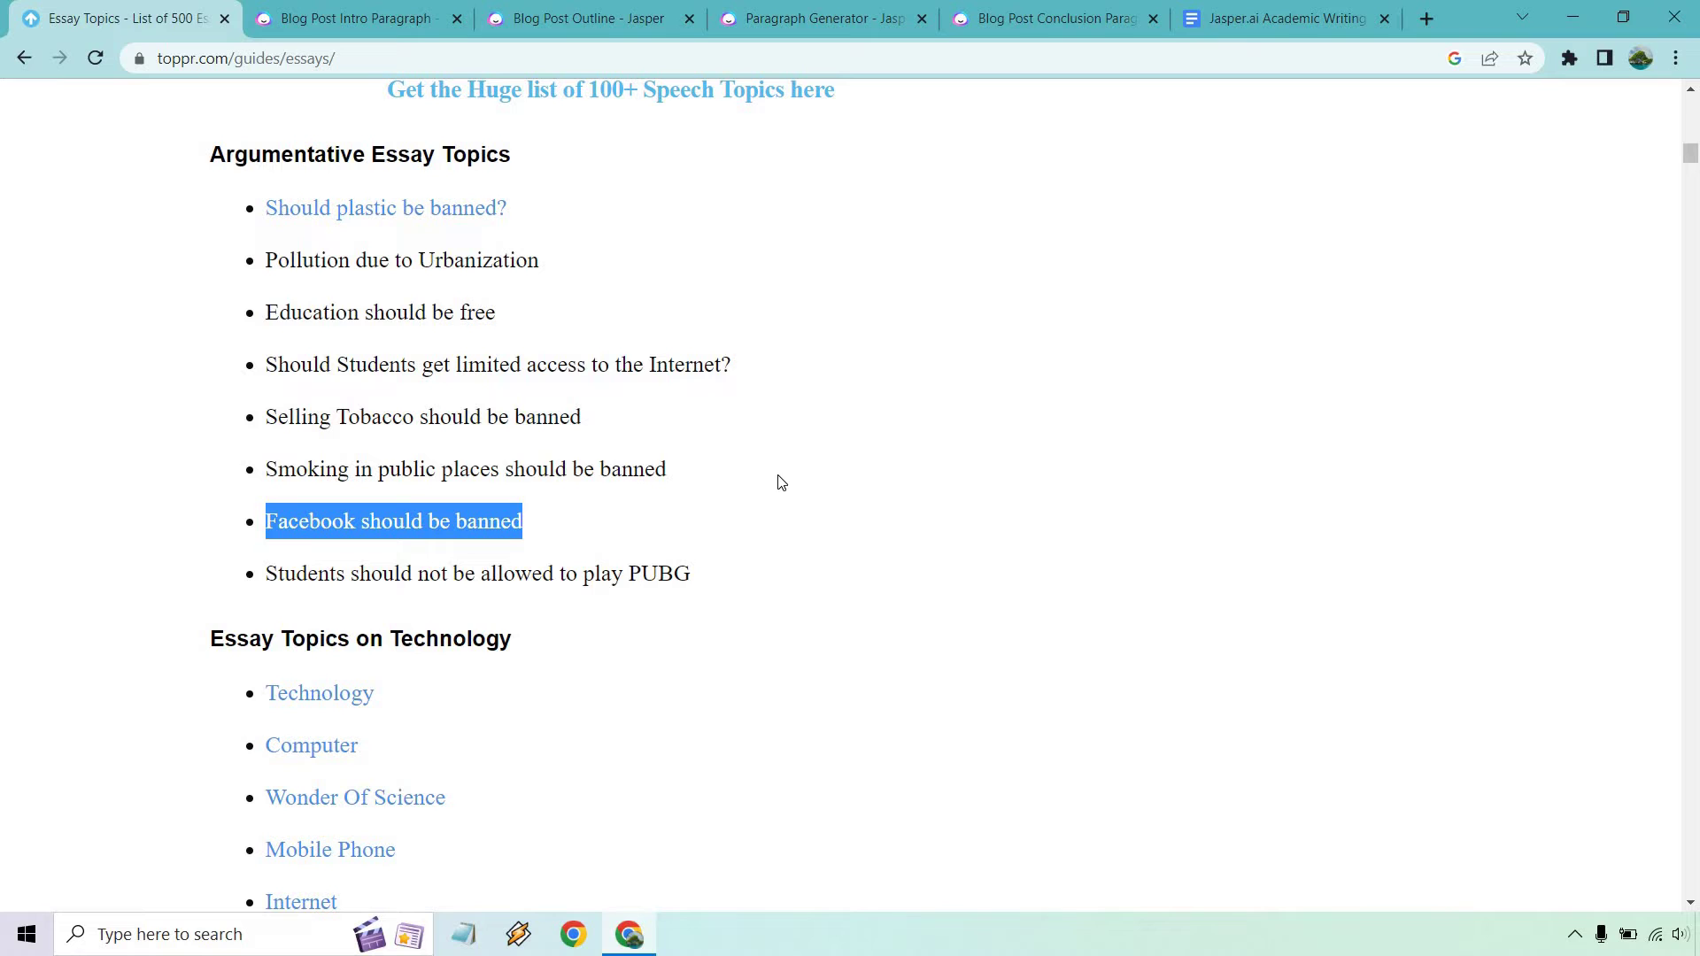
click(362, 21)
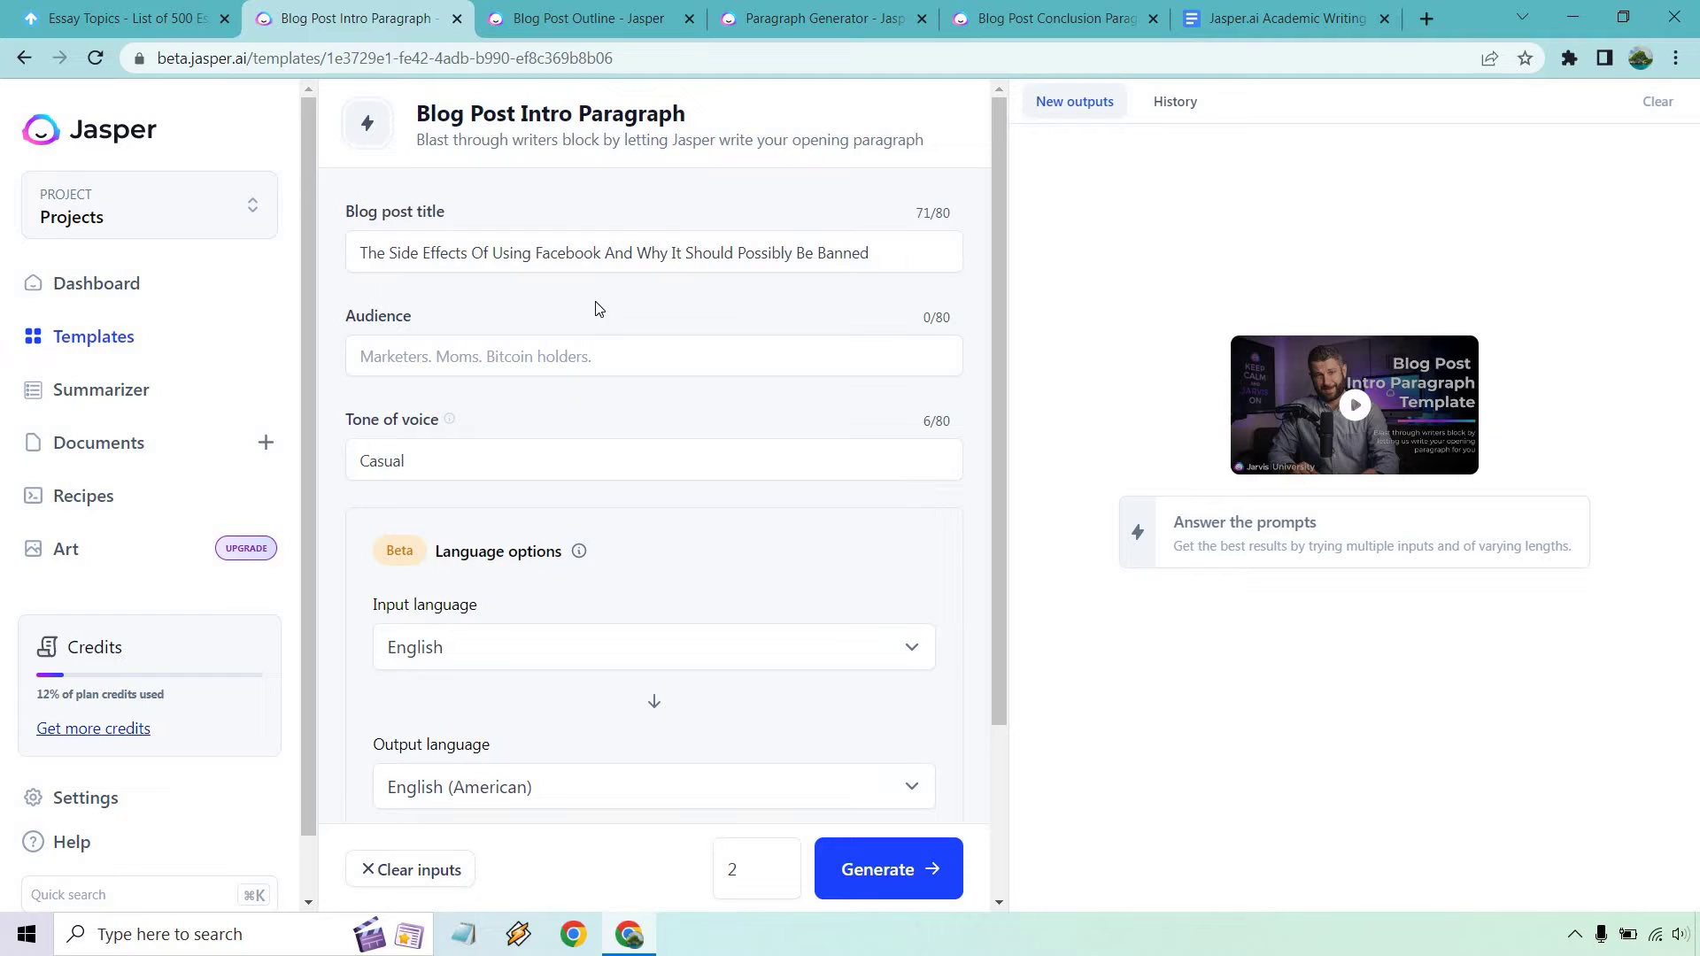
Enter 'Adults, Teachers' as the intro paragraph audience, then move to the Blog Post Outline template.
click(500, 355)
text(Adults)
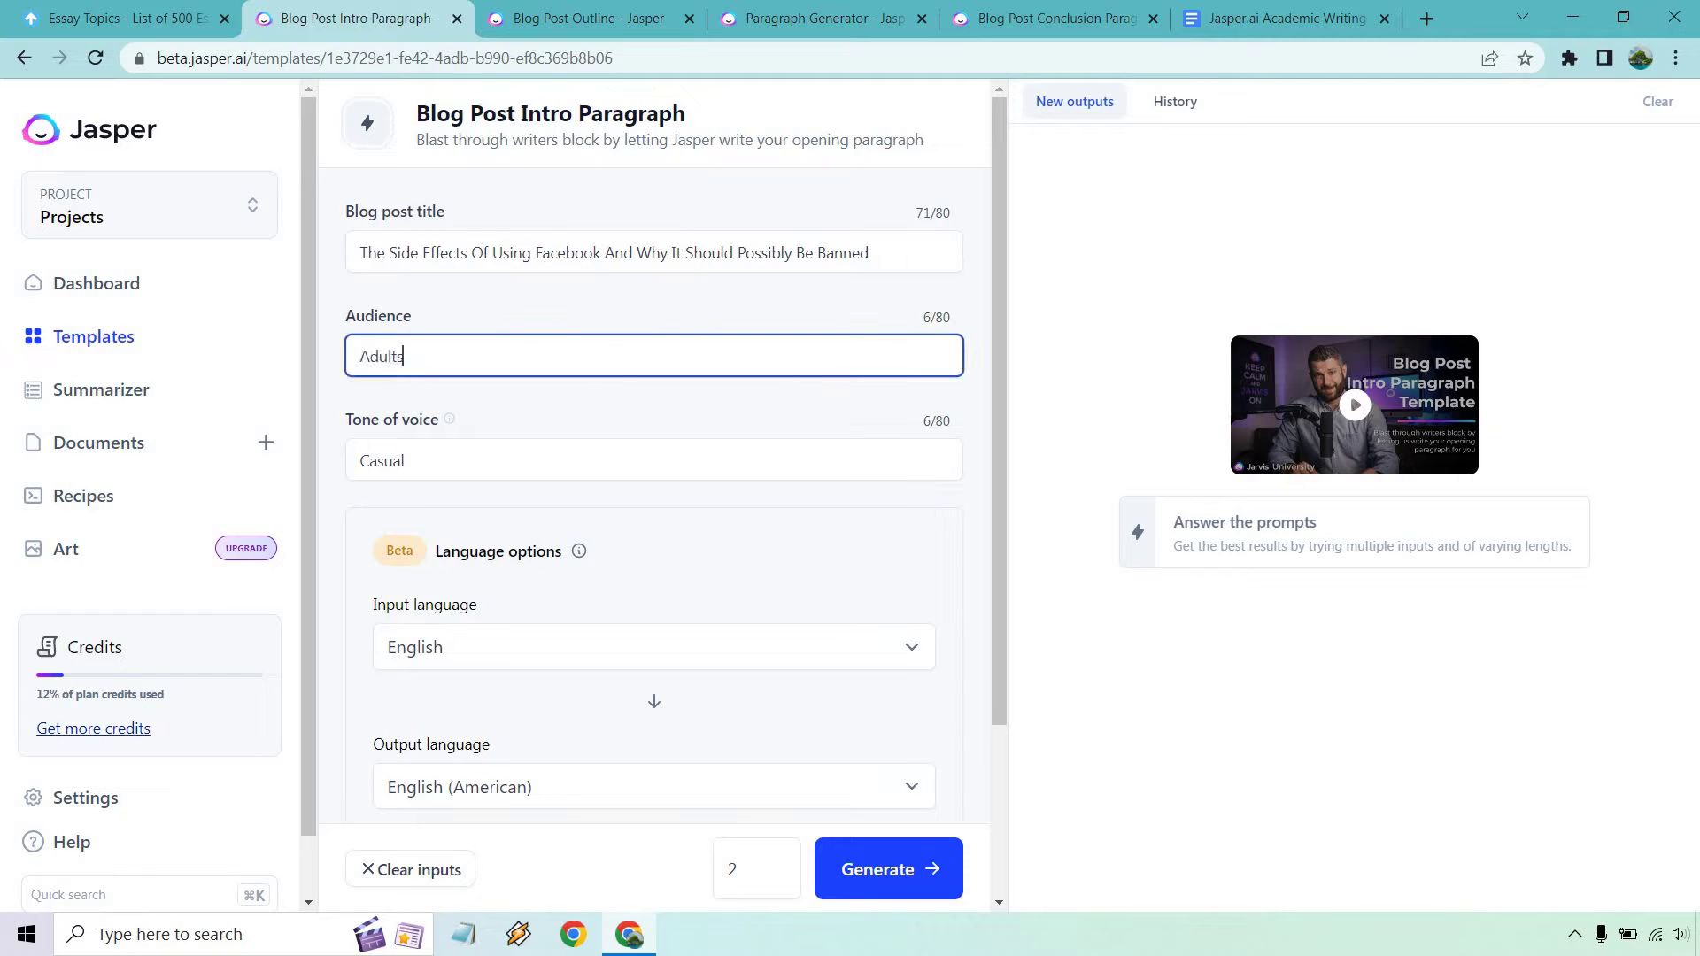
text(, Teachers)
click(503, 304)
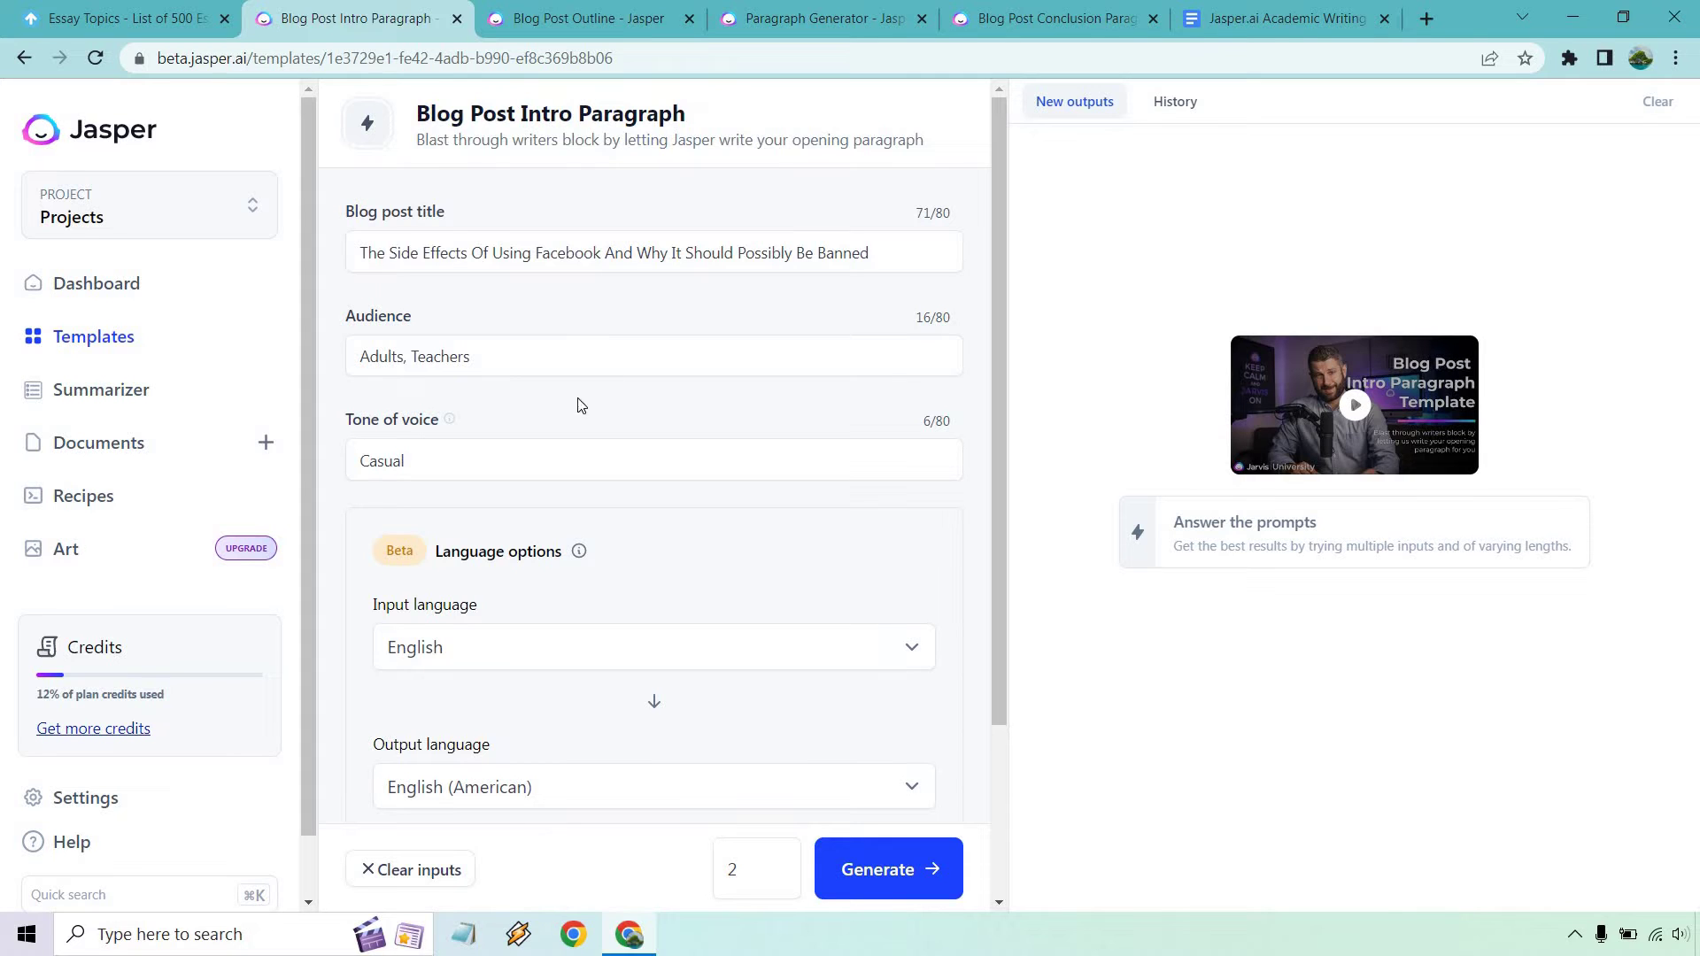
click(586, 19)
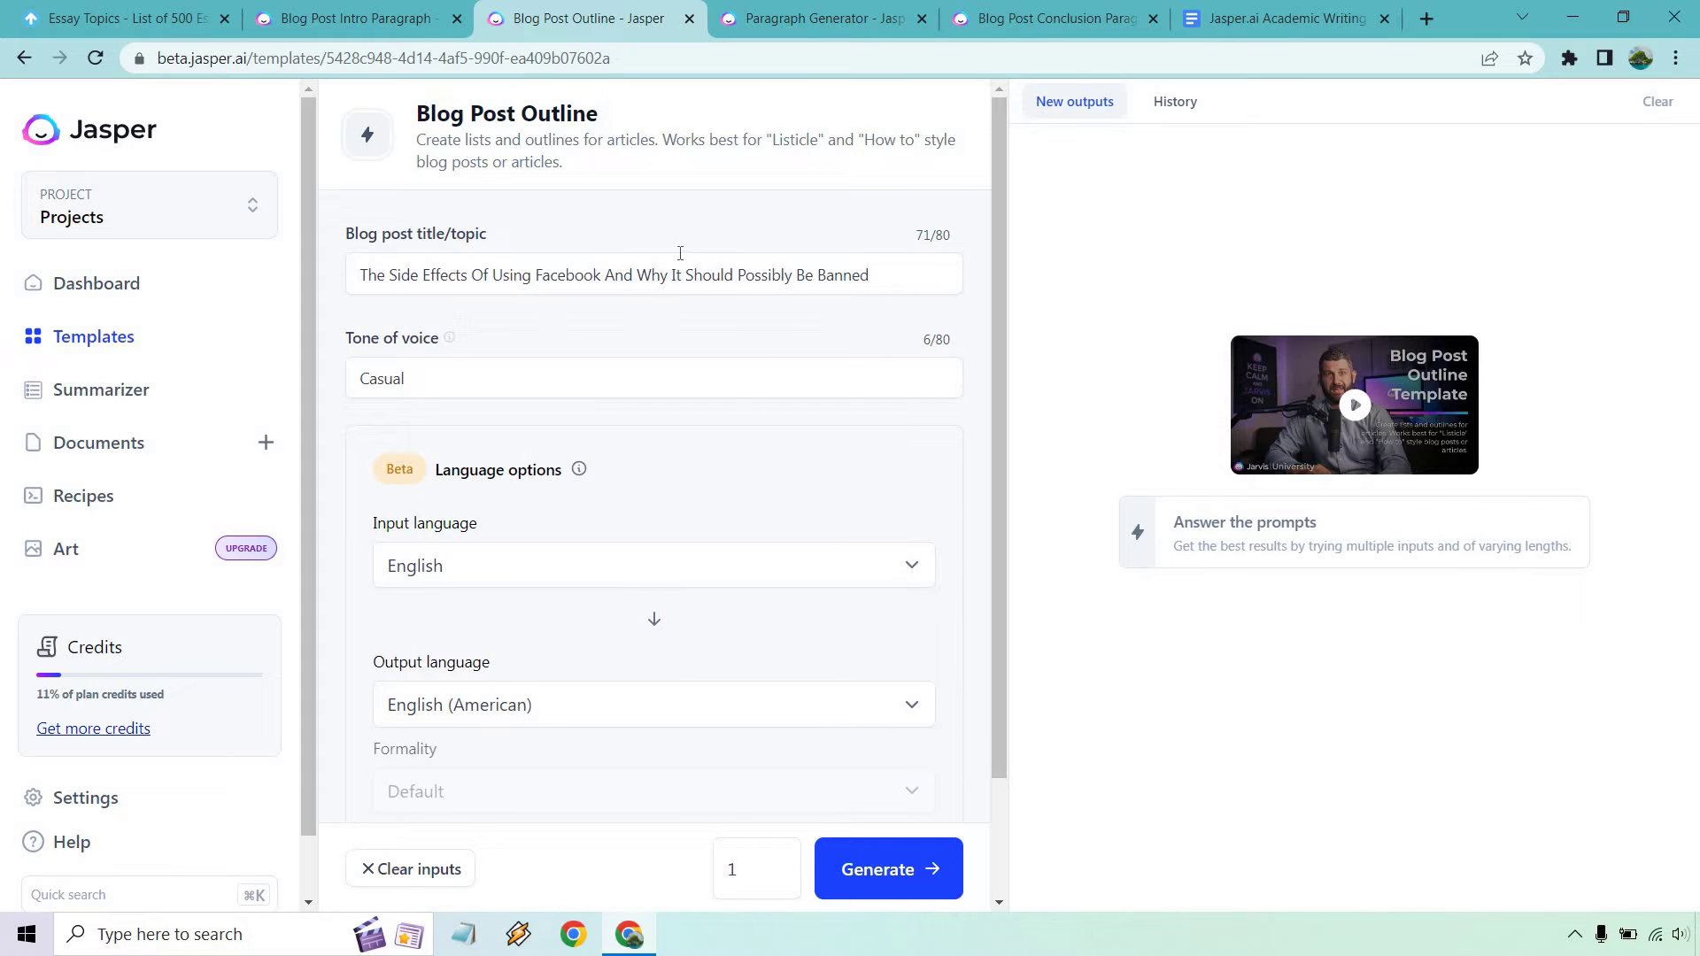
Look over the Paragraph Generator, Blog Post Conclusion and Google Doc tabs, then go back to Blog Post Intro Paragraph.
click(776, 10)
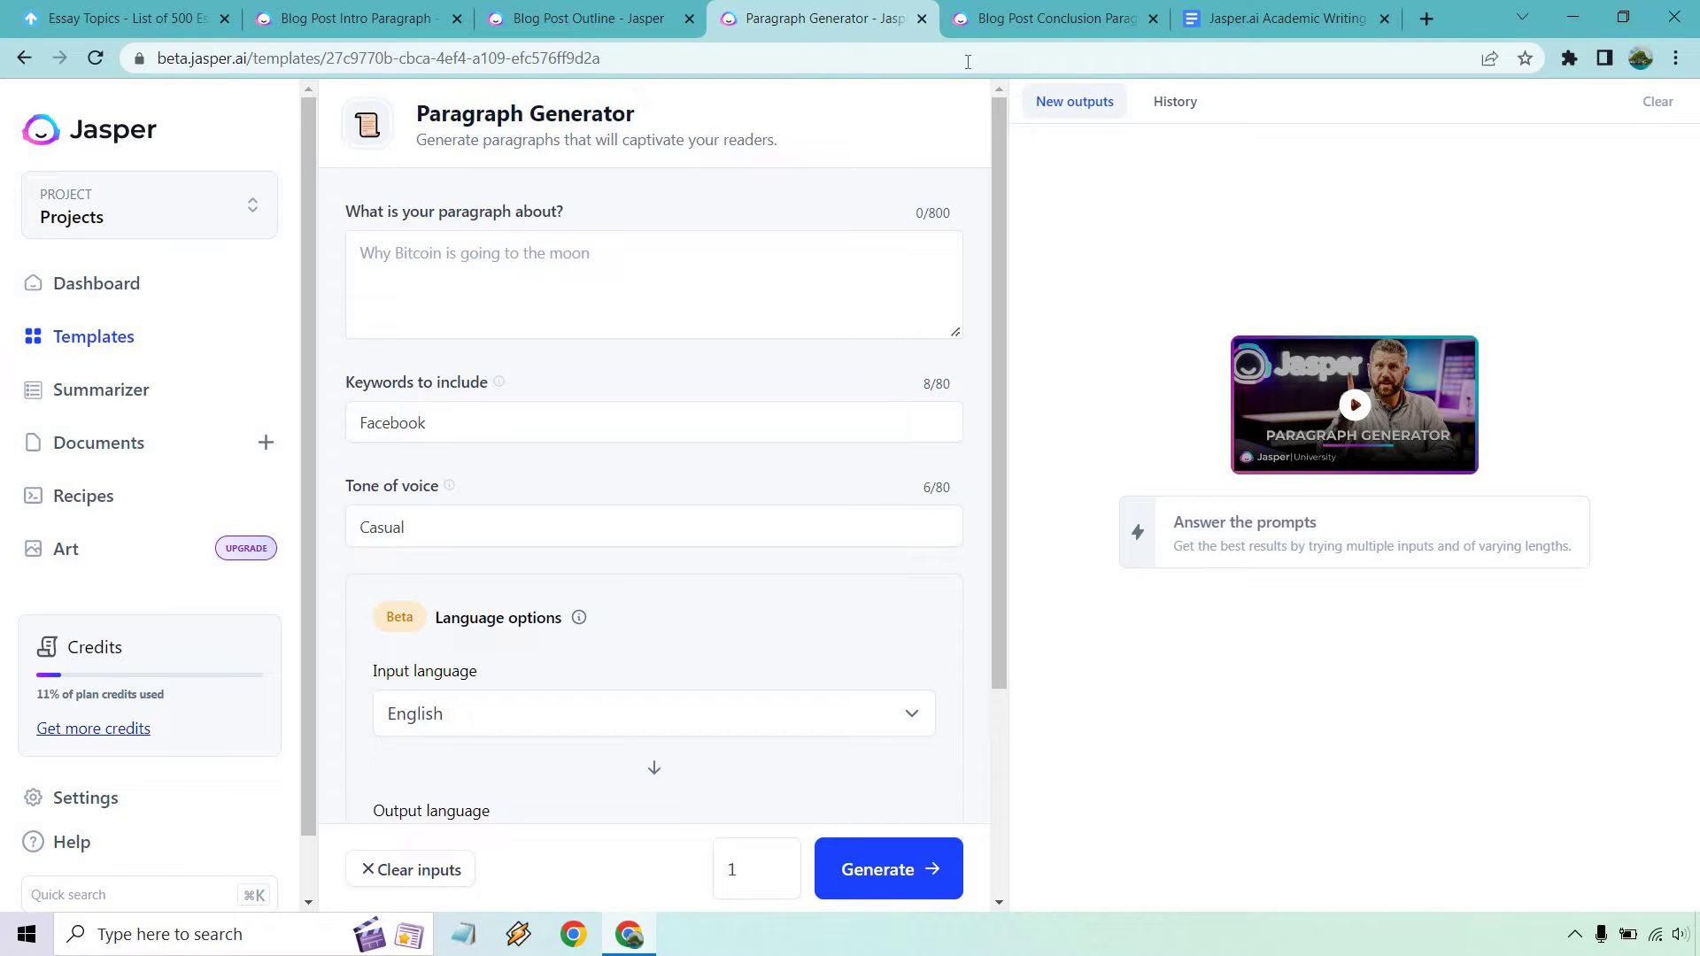
click(1000, 30)
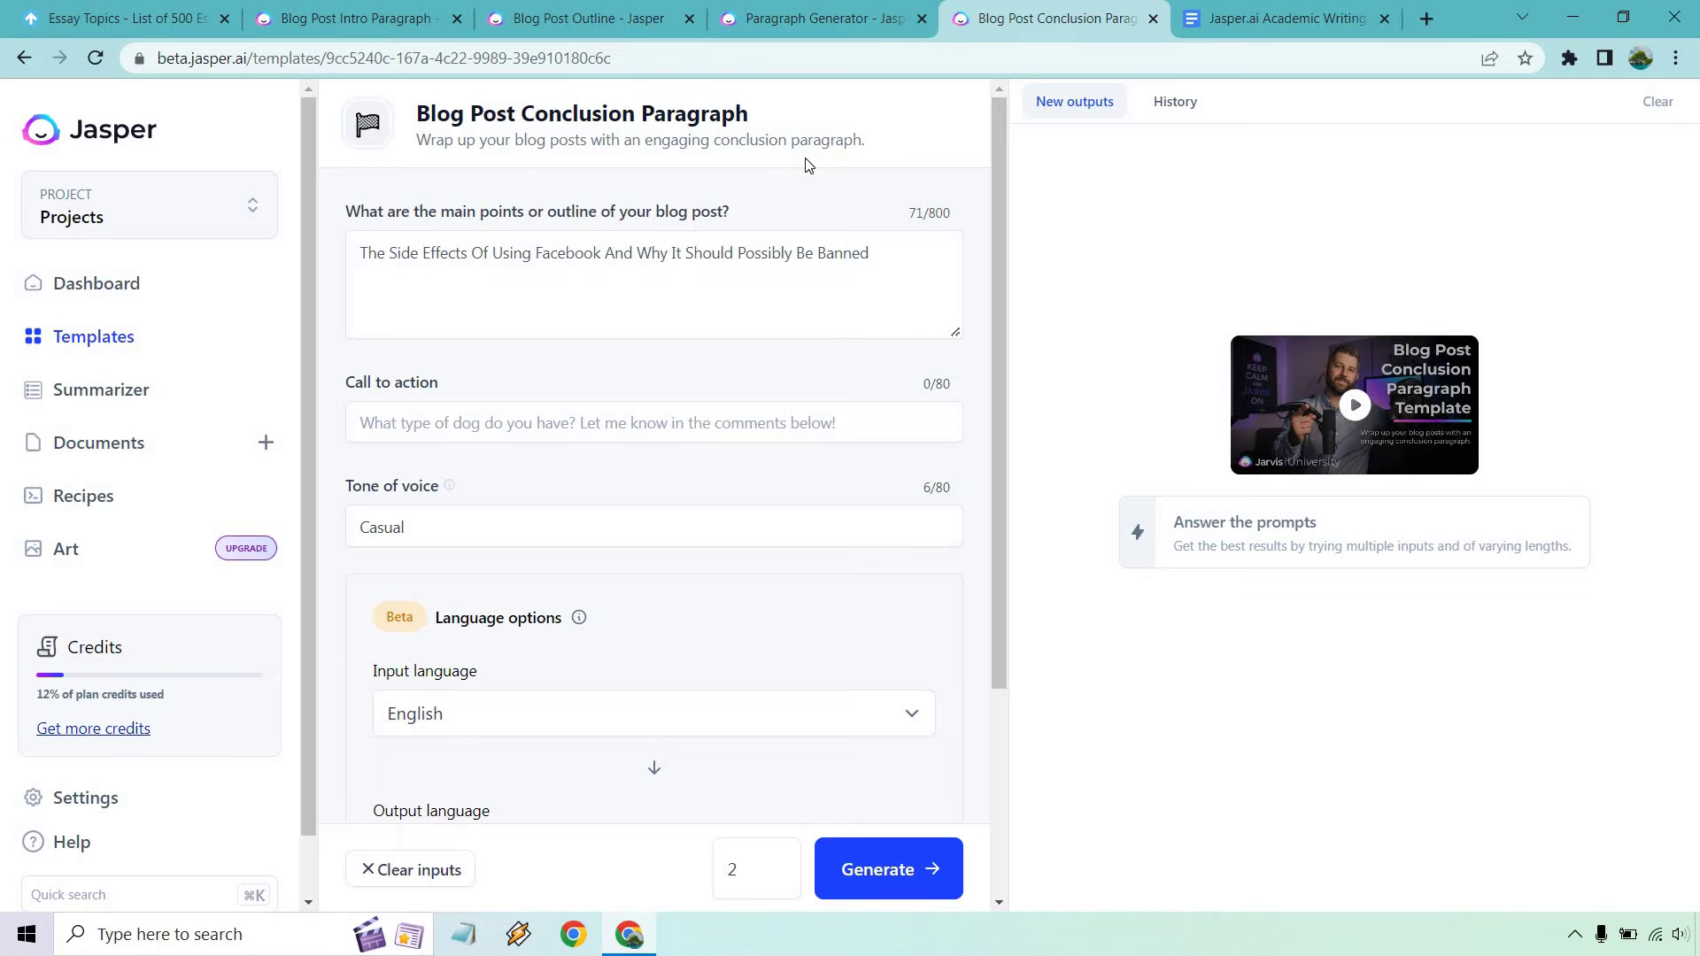
click(1294, 13)
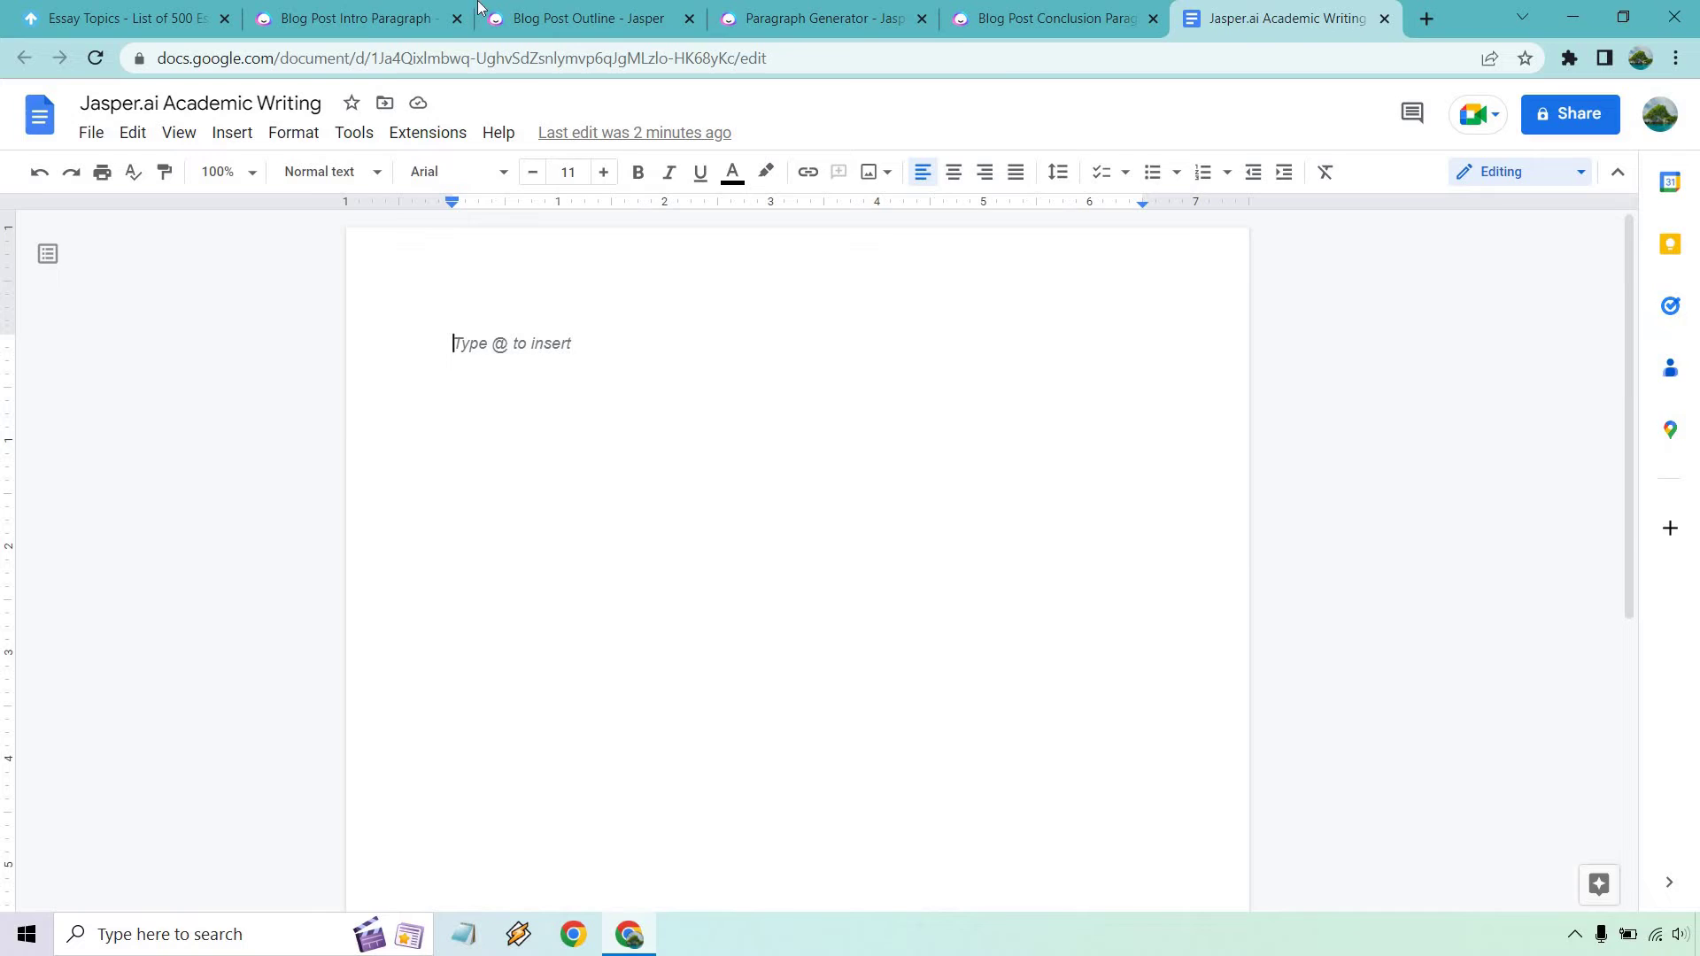
click(355, 14)
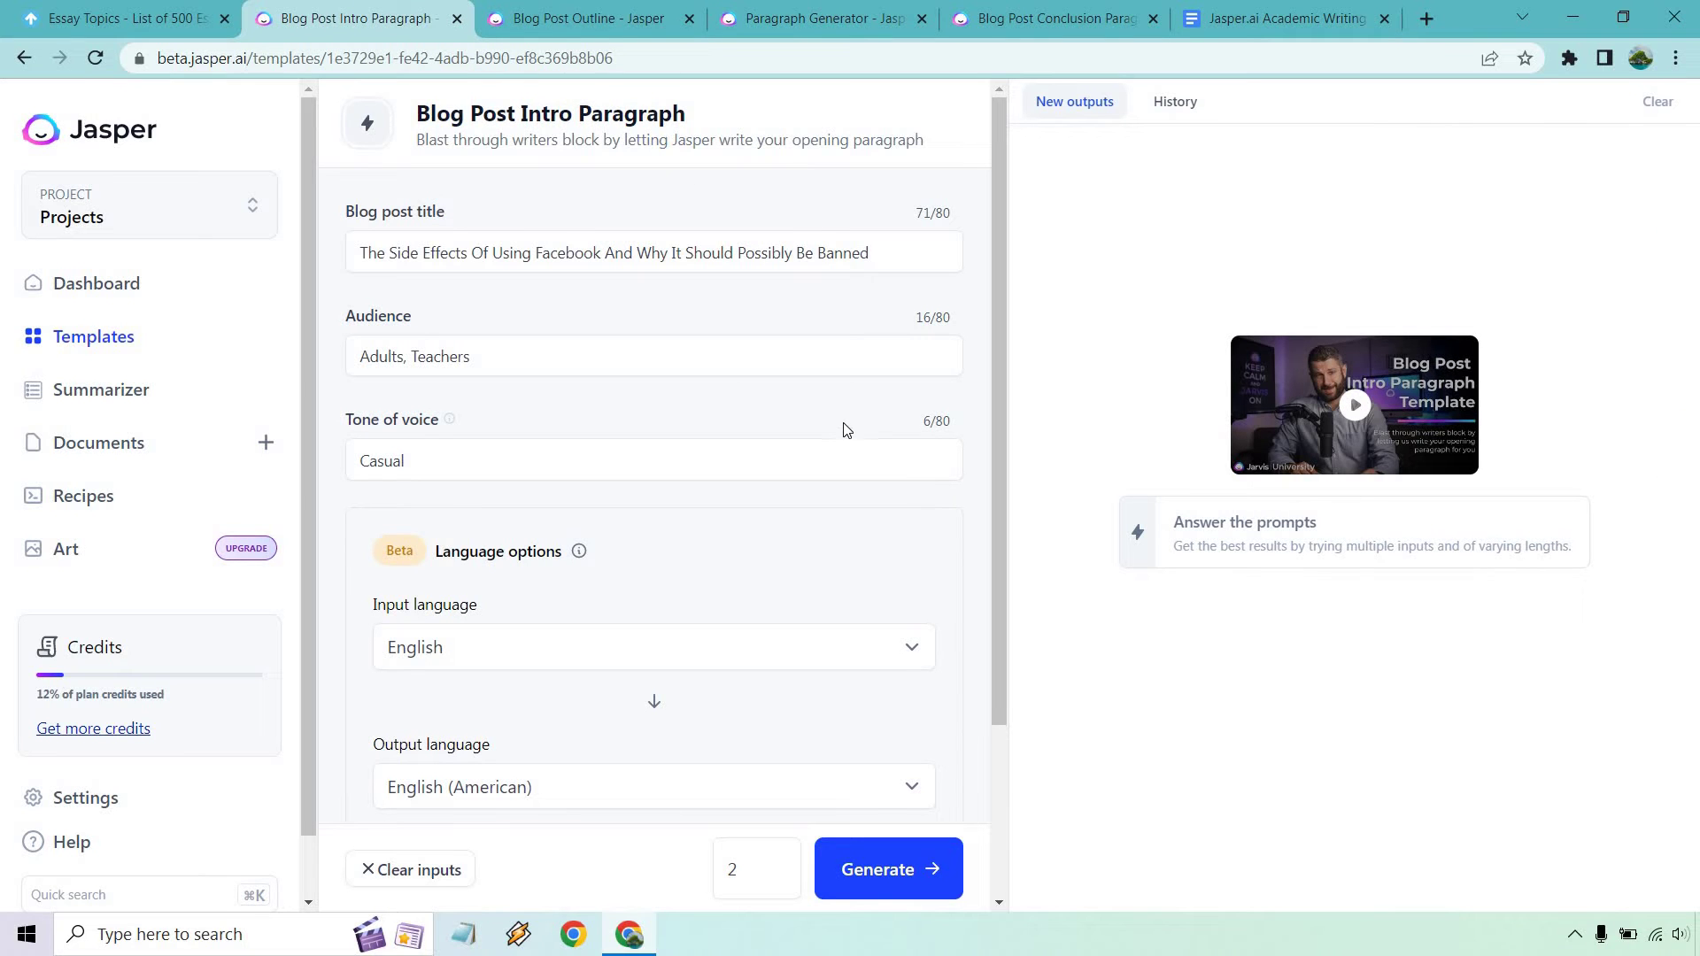
Set the output count to 3, generate the Facebook ban intro drafts and review them.
click(778, 861)
click(865, 876)
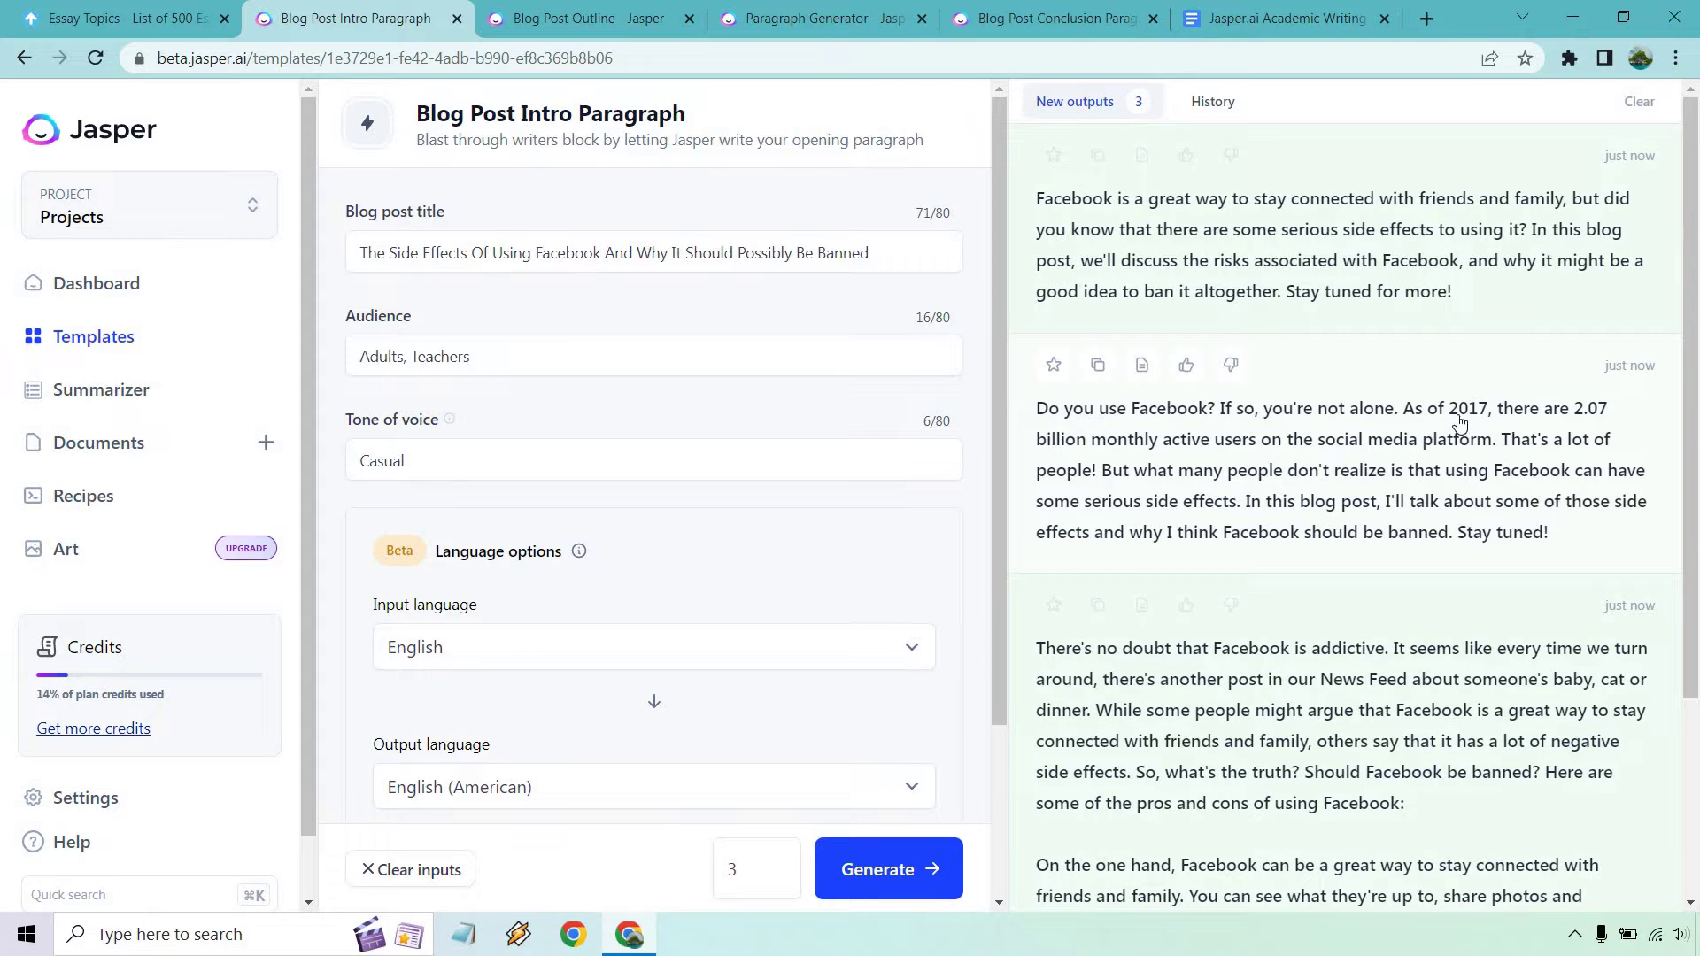
scroll(1459, 423, down, 3)
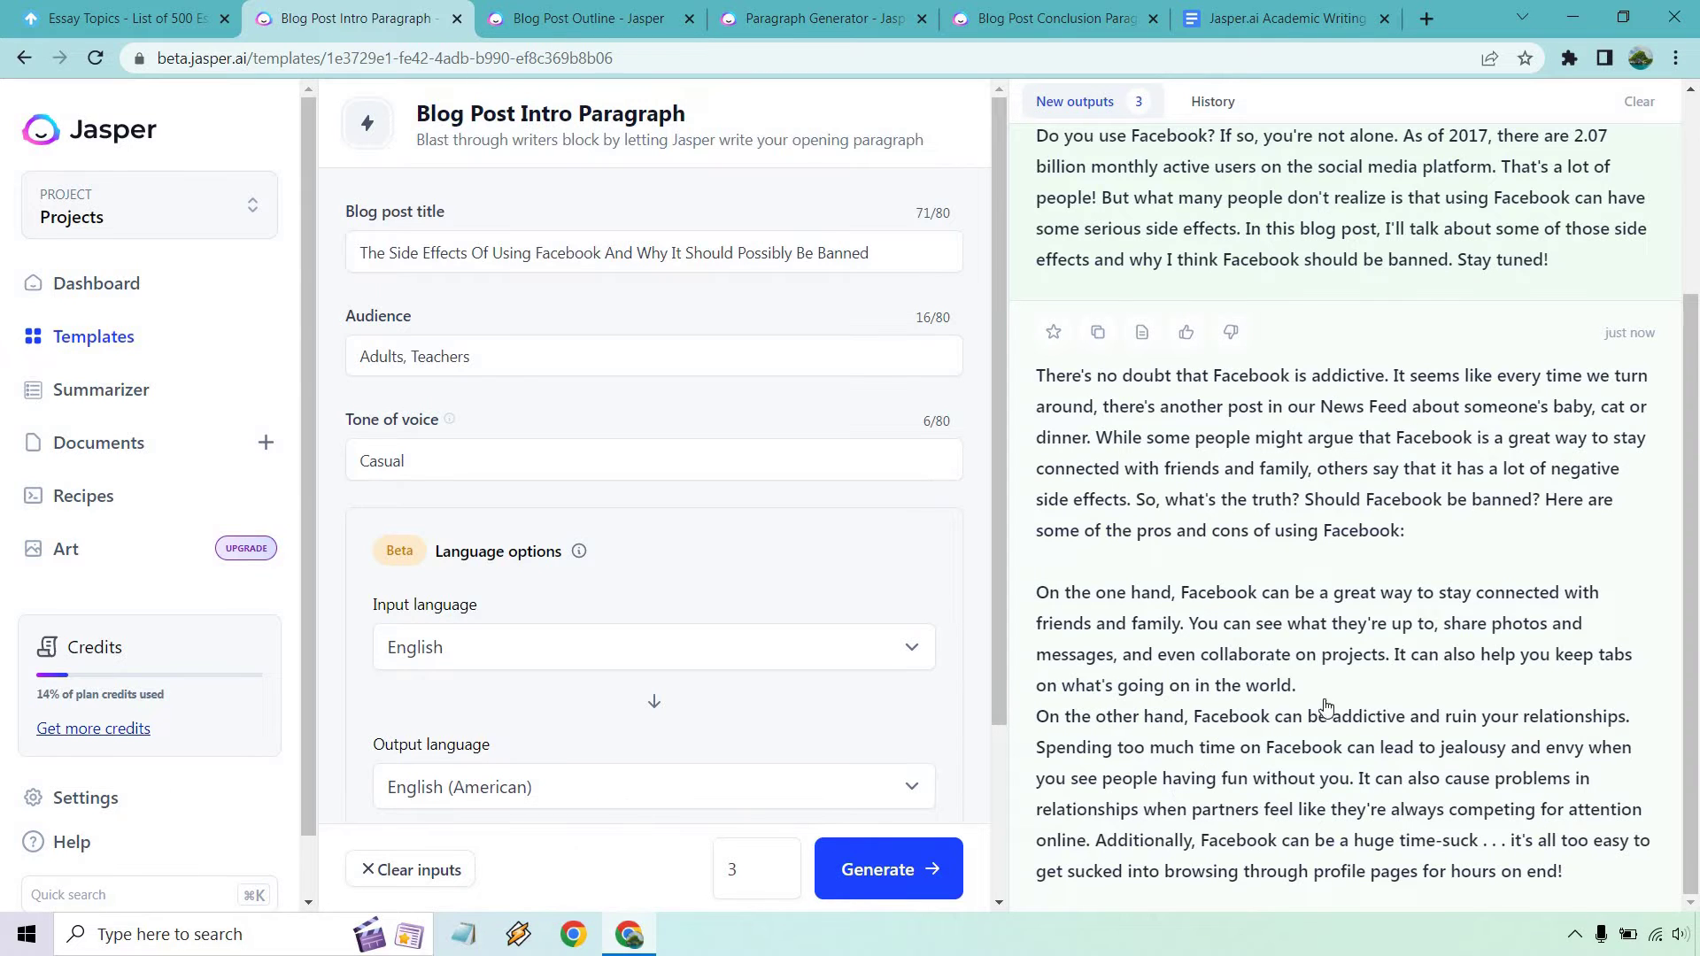
scroll(1338, 699, up, 3)
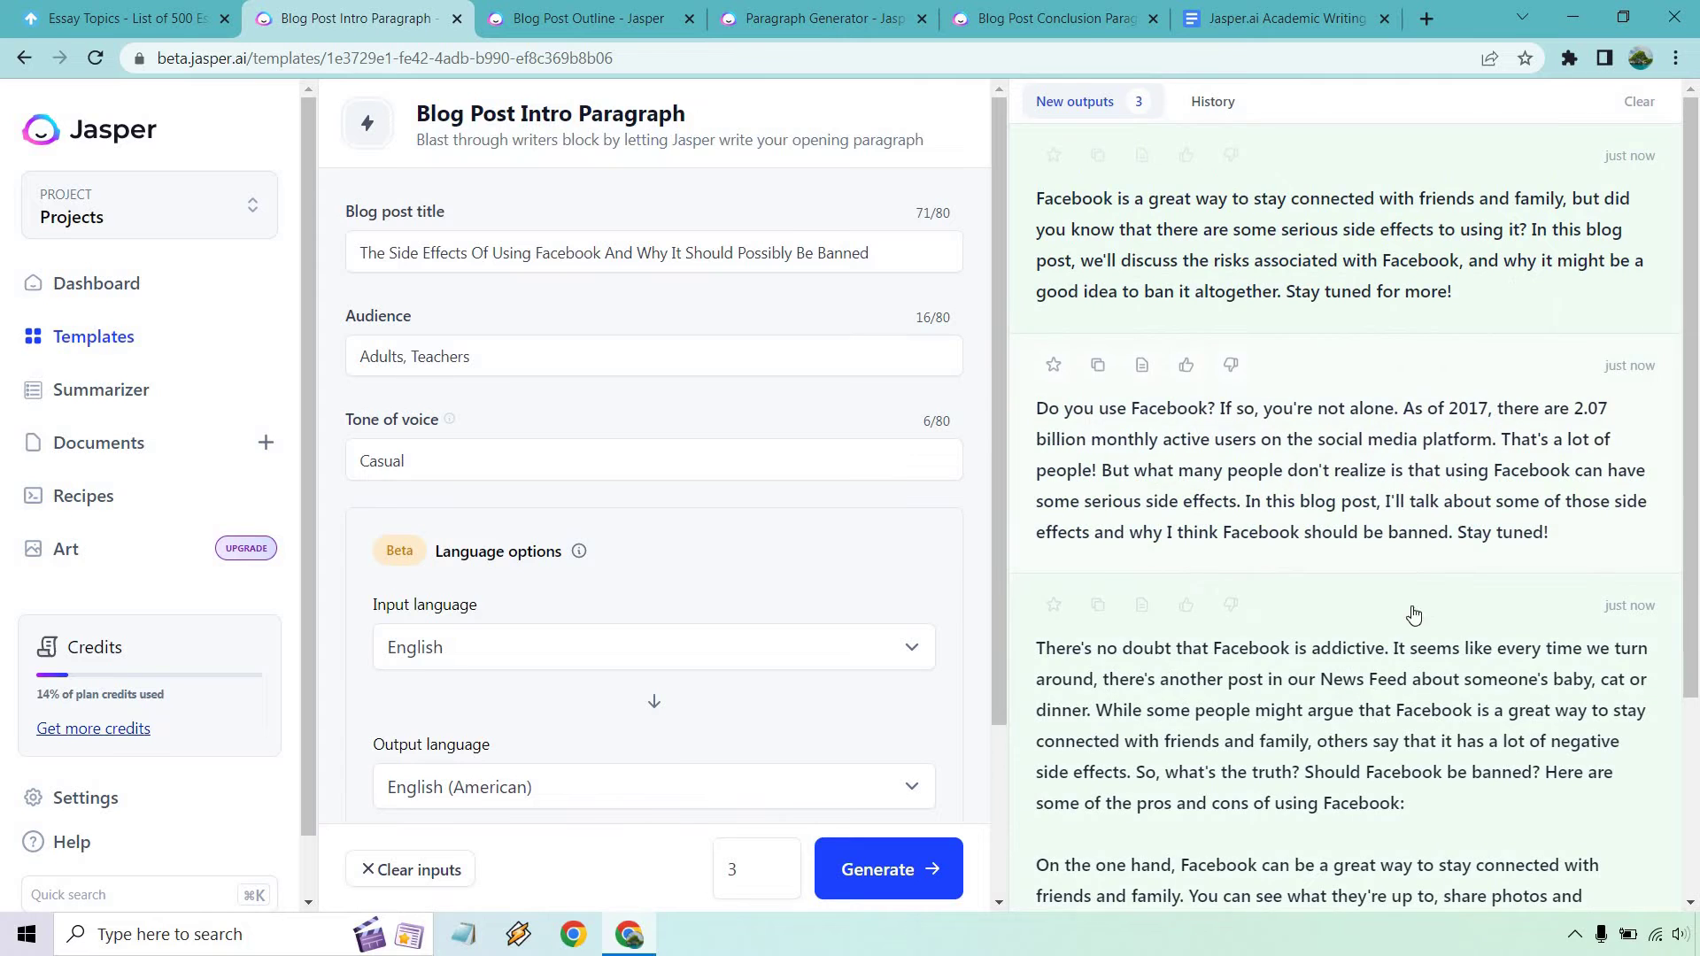
scroll(1413, 616, down, 3)
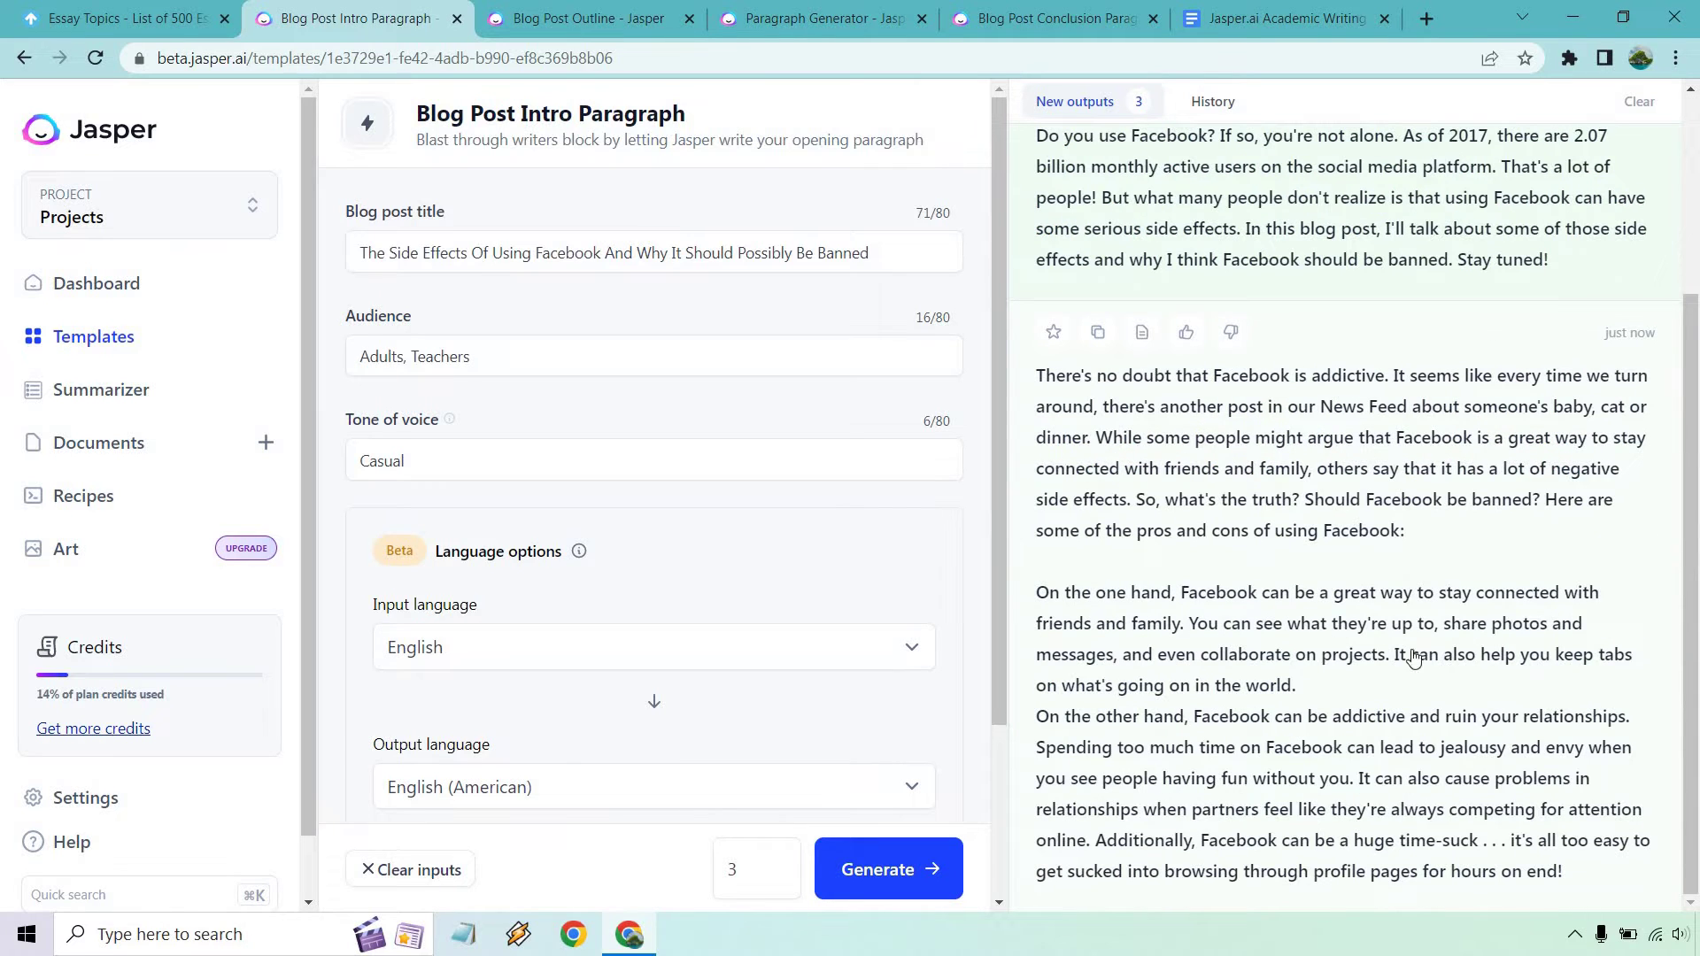
scroll(1419, 650, up, 3)
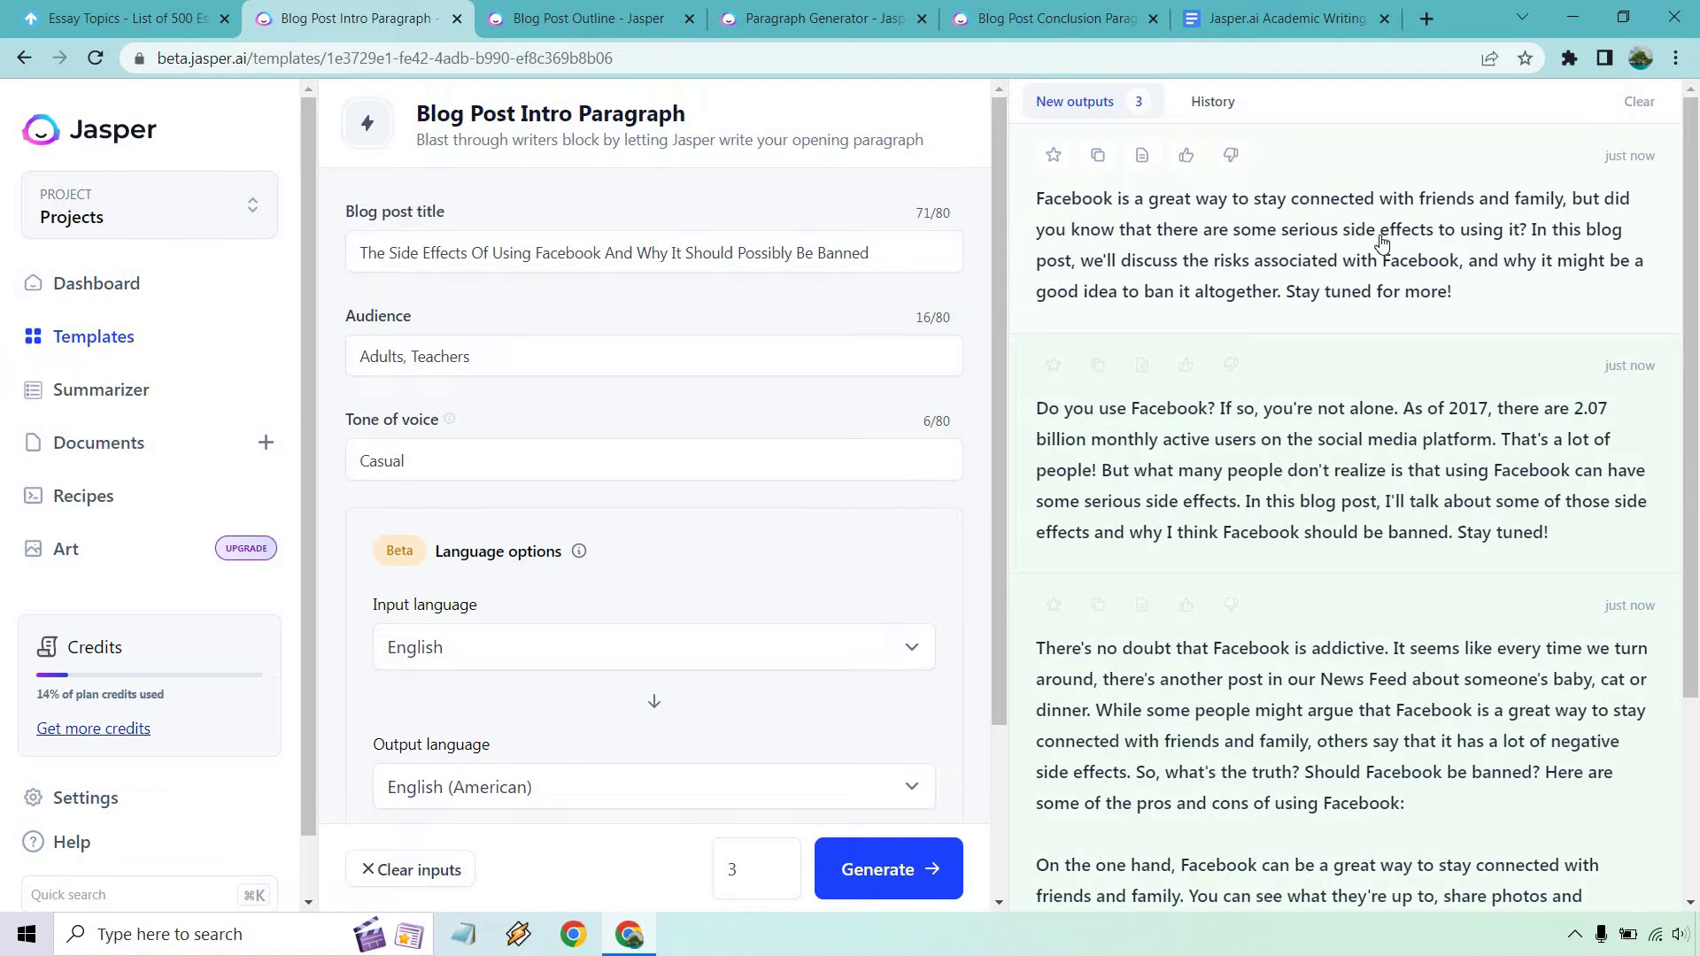
Paste the first Jasper intro draft into the essay and delete its 'Stay tuned for more!' ending.
click(1098, 157)
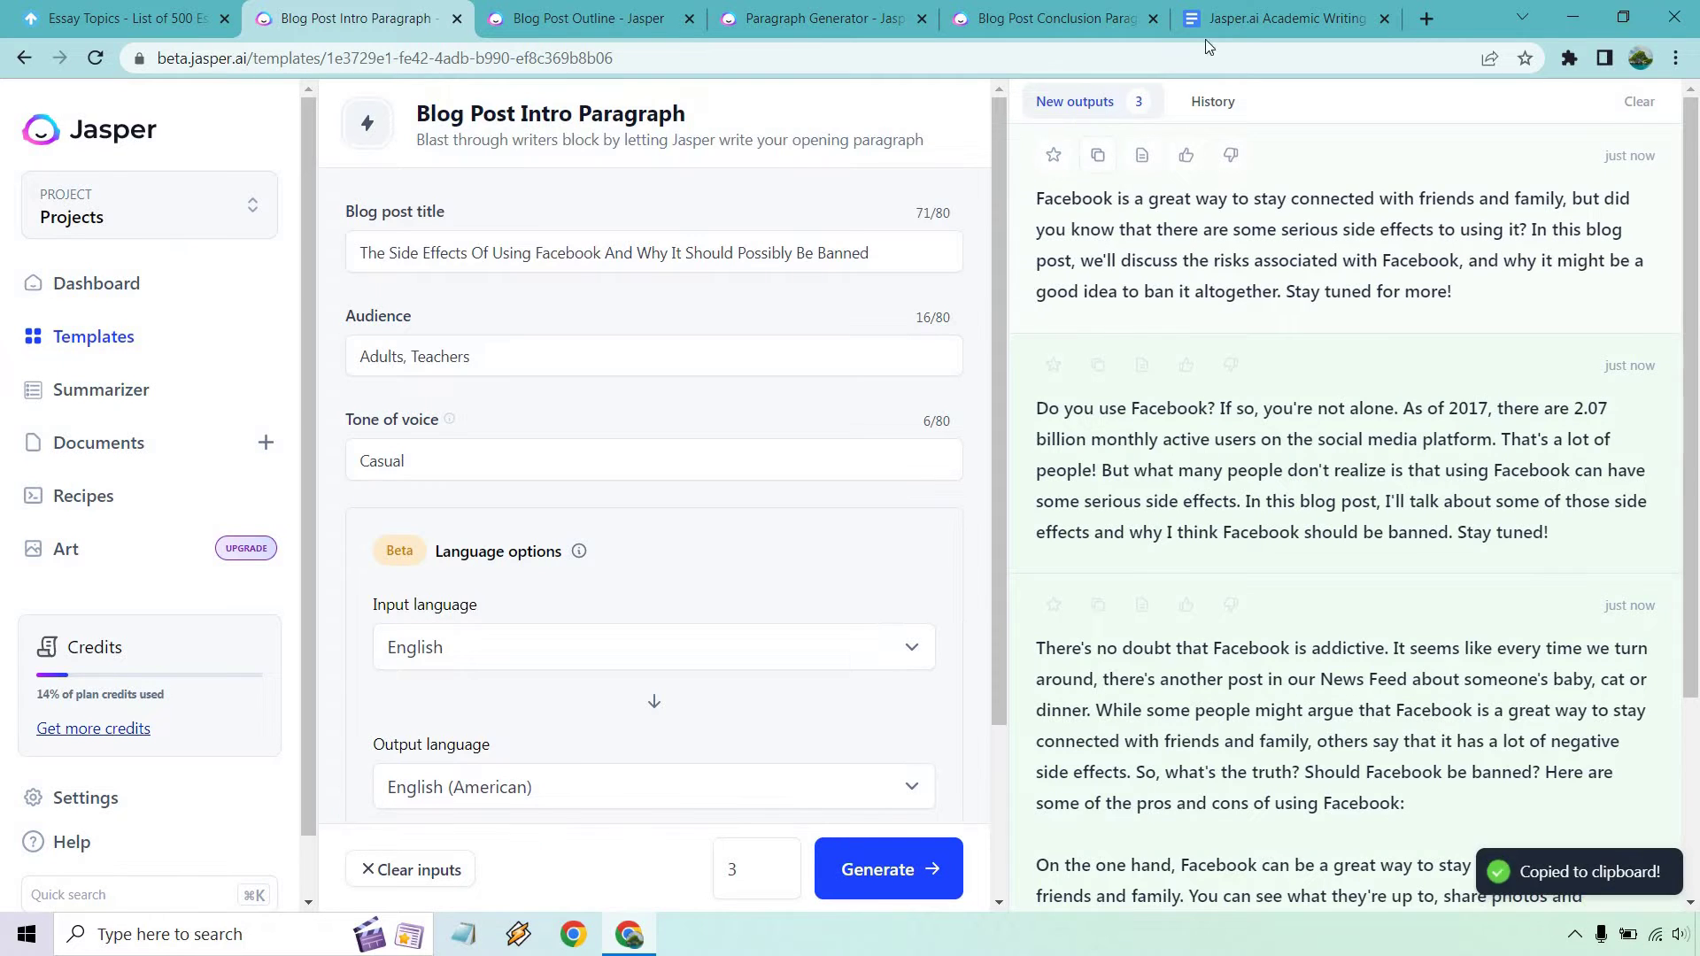
click(1275, 19)
key(ctrl+v)
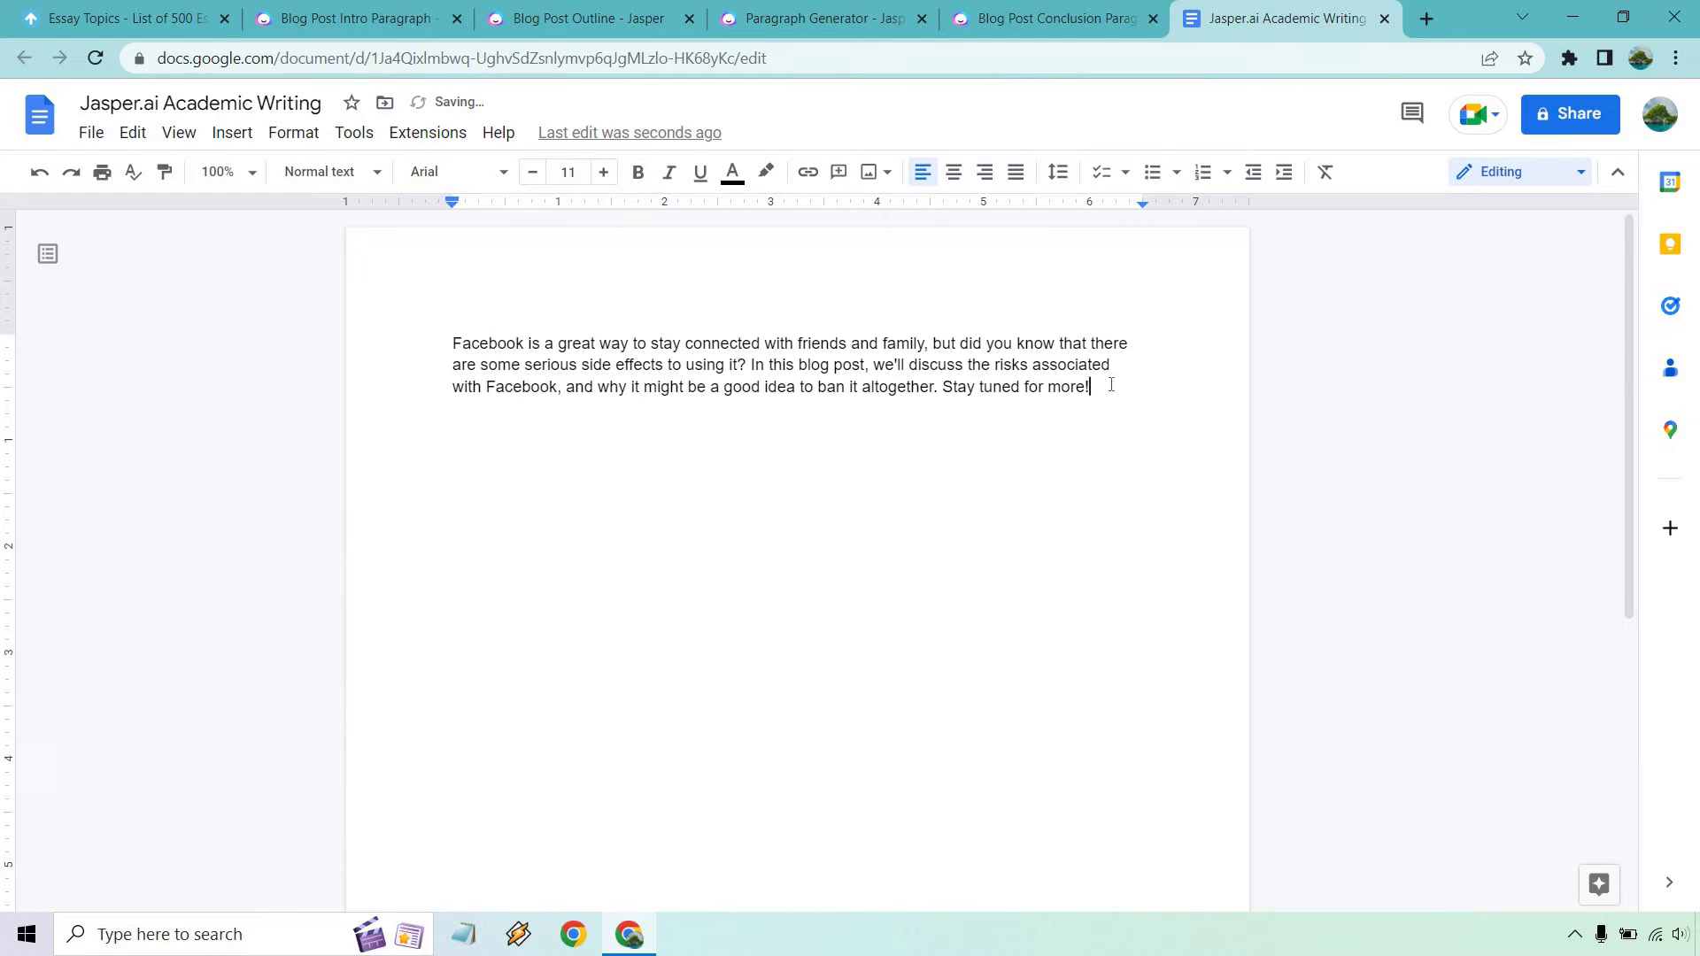
drag(1107, 386, 942, 387)
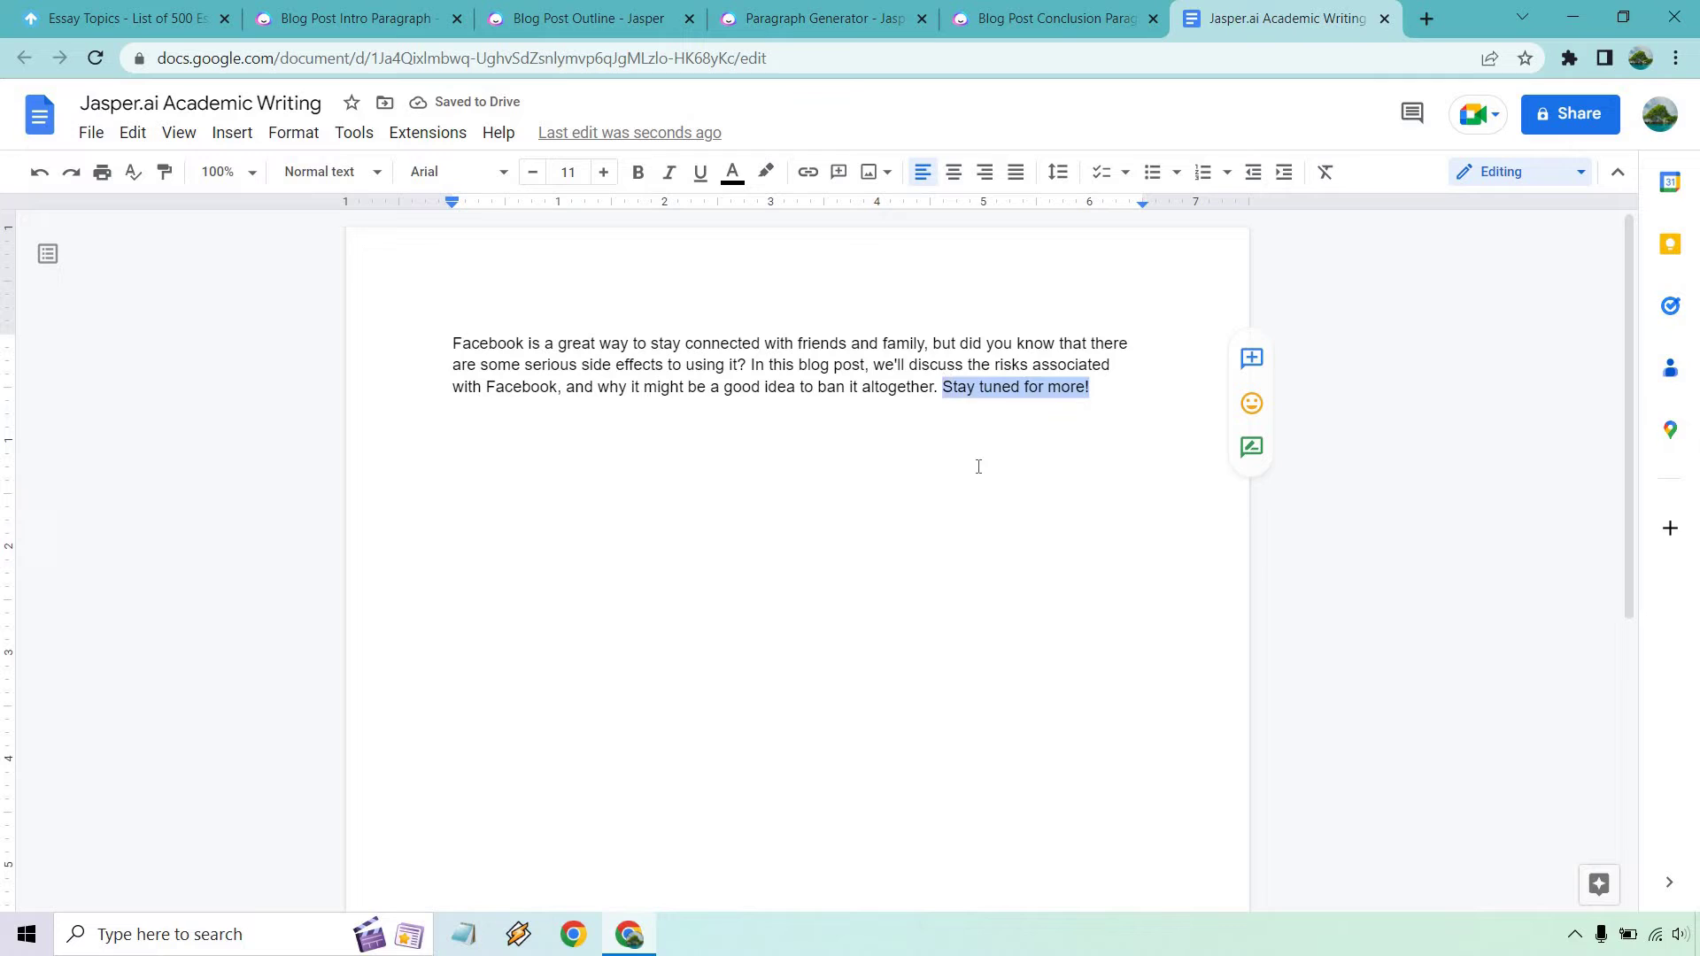
key(BackSpace)
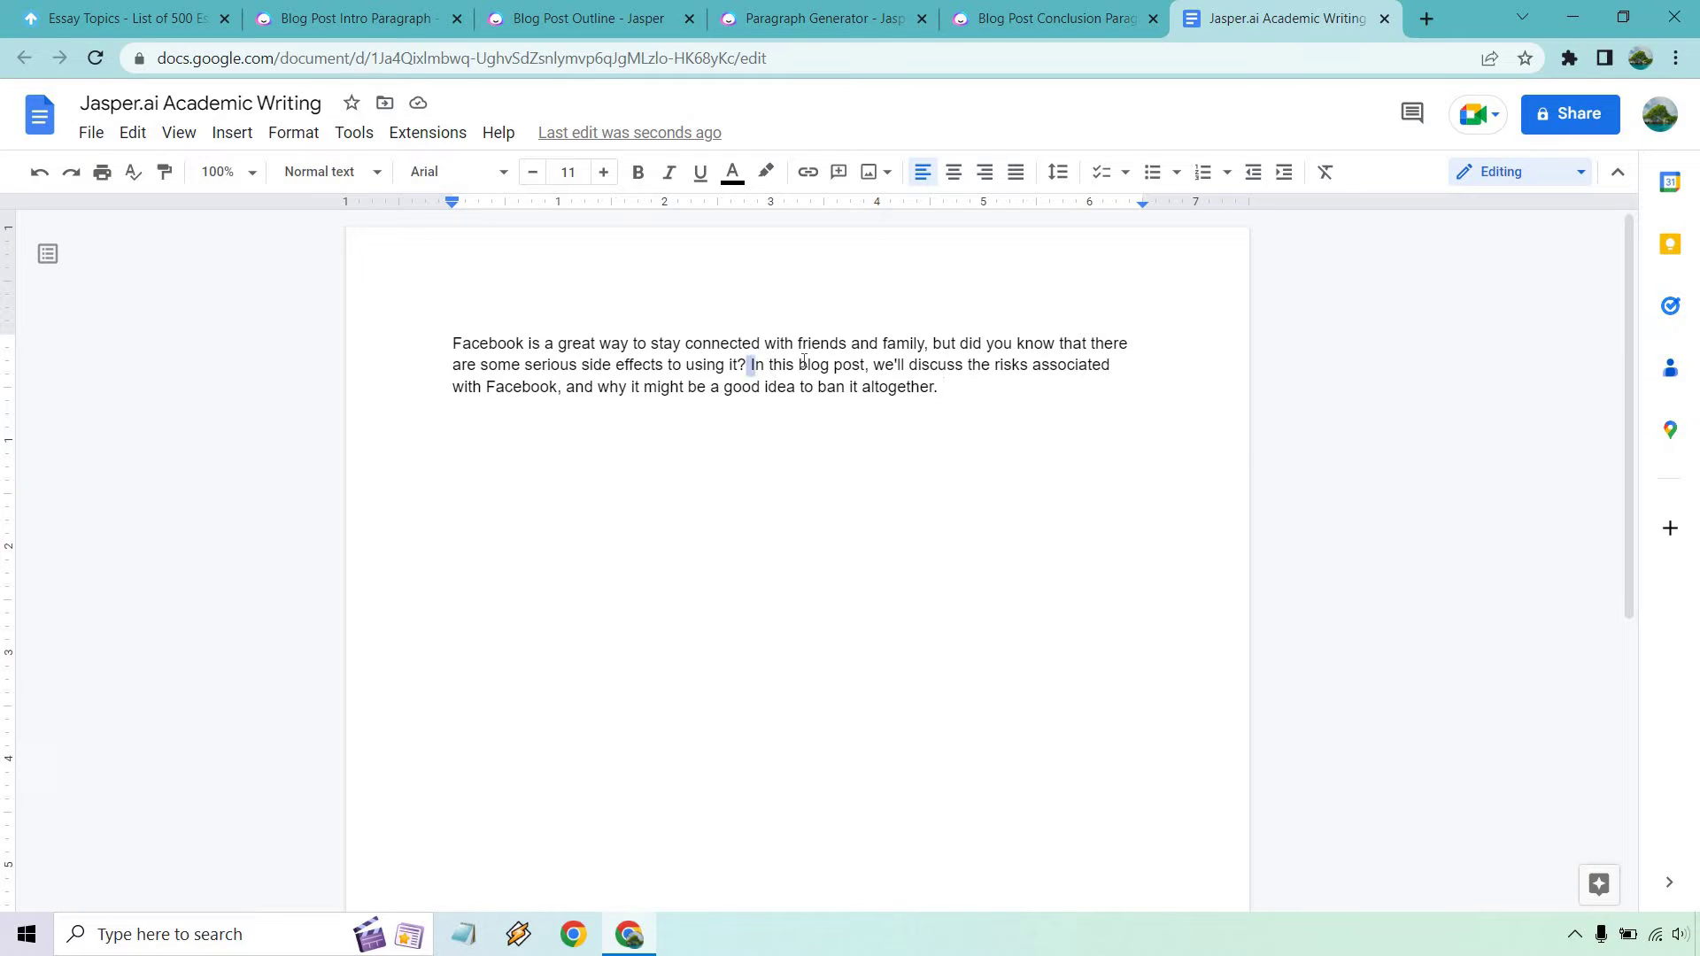
Replace 'In this blog post, we'll' with 'So today, I am going to' before 'discuss'.
drag(748, 364, 873, 363)
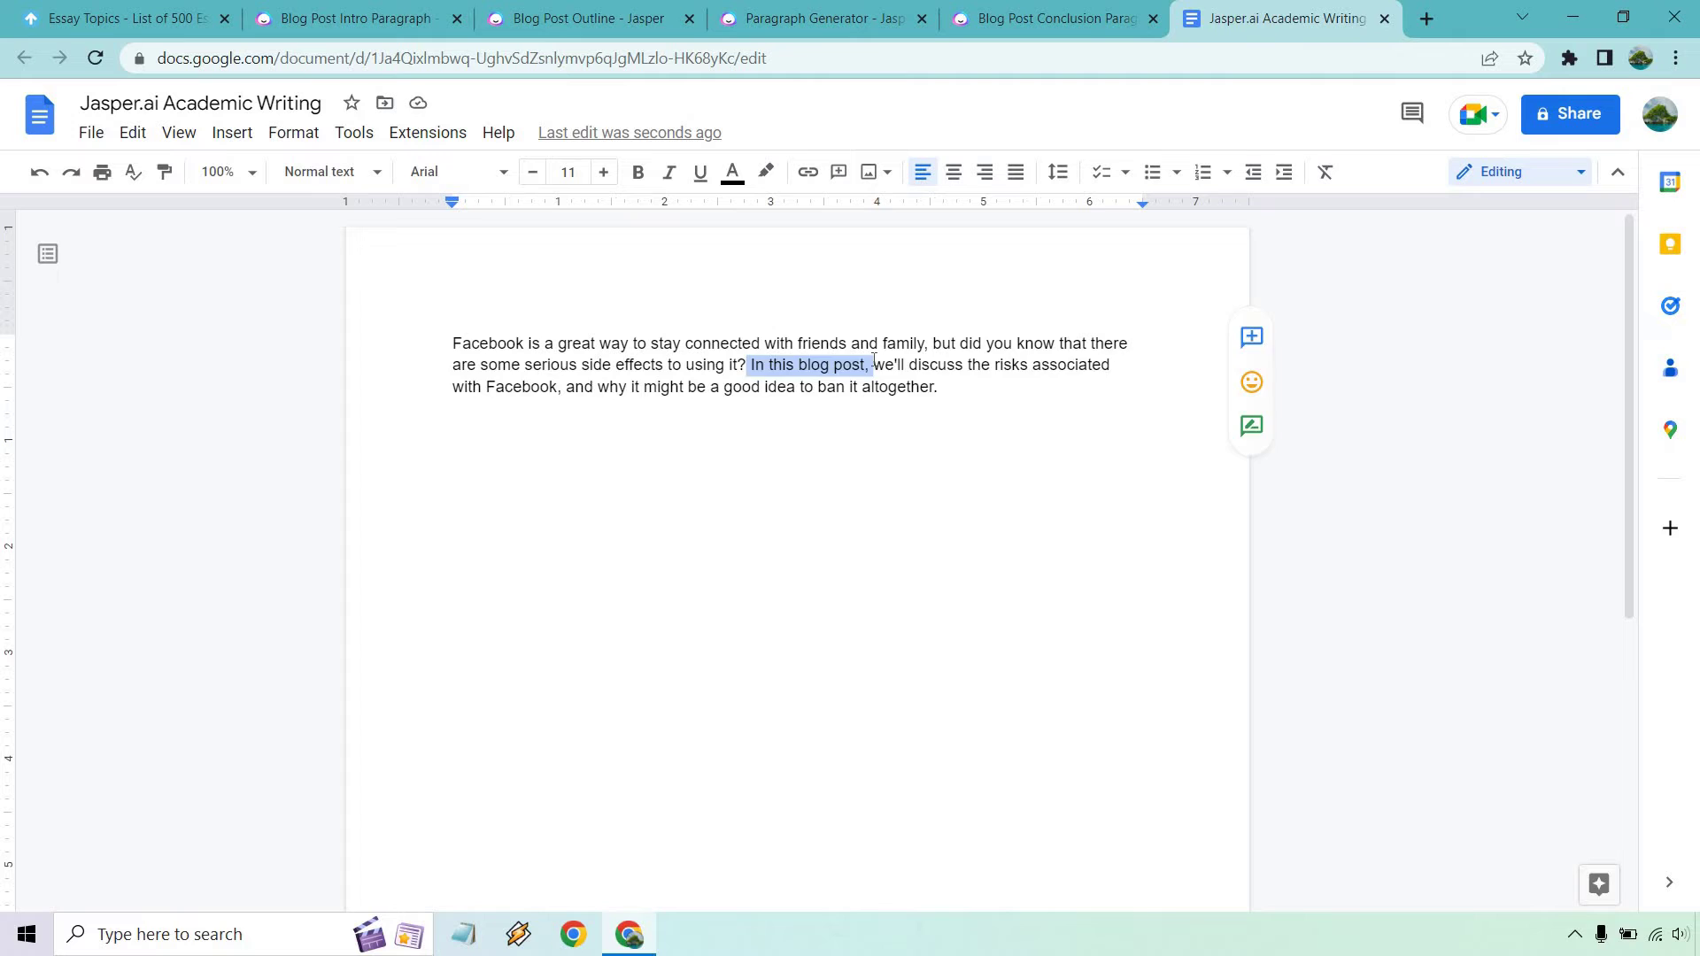
text(So today, I am)
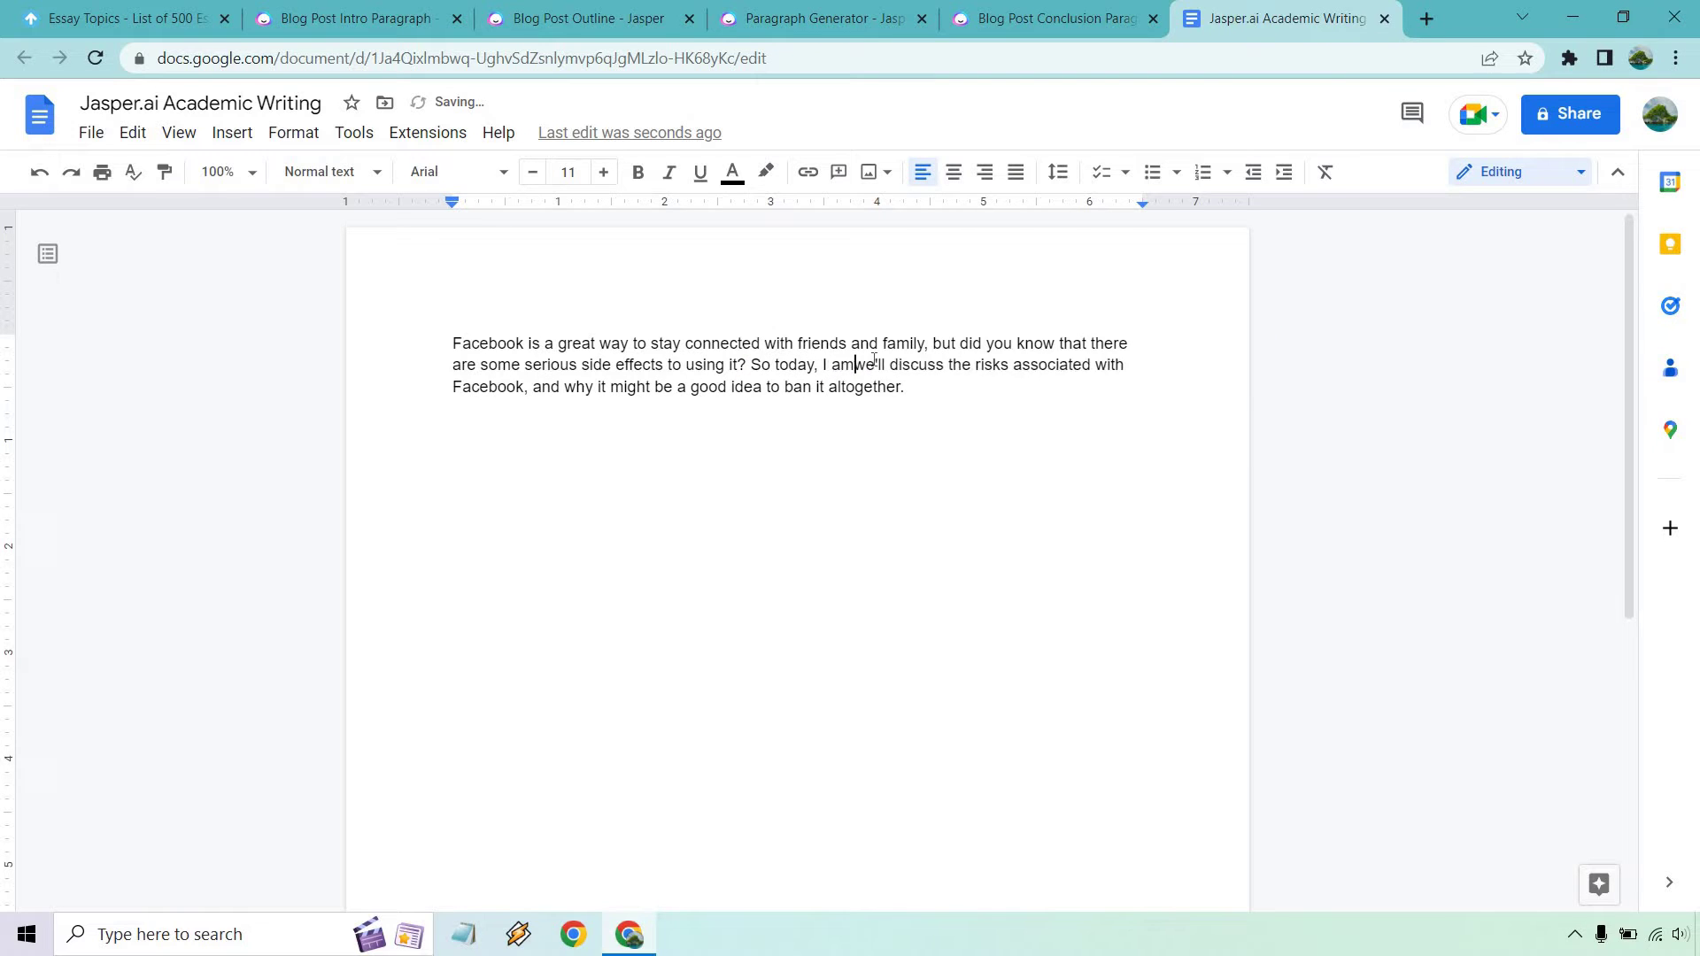
text( going to)
key(Delete)
key(Delete)
key(Delete)
key(Delete)
key(Delete)
key(Delete)
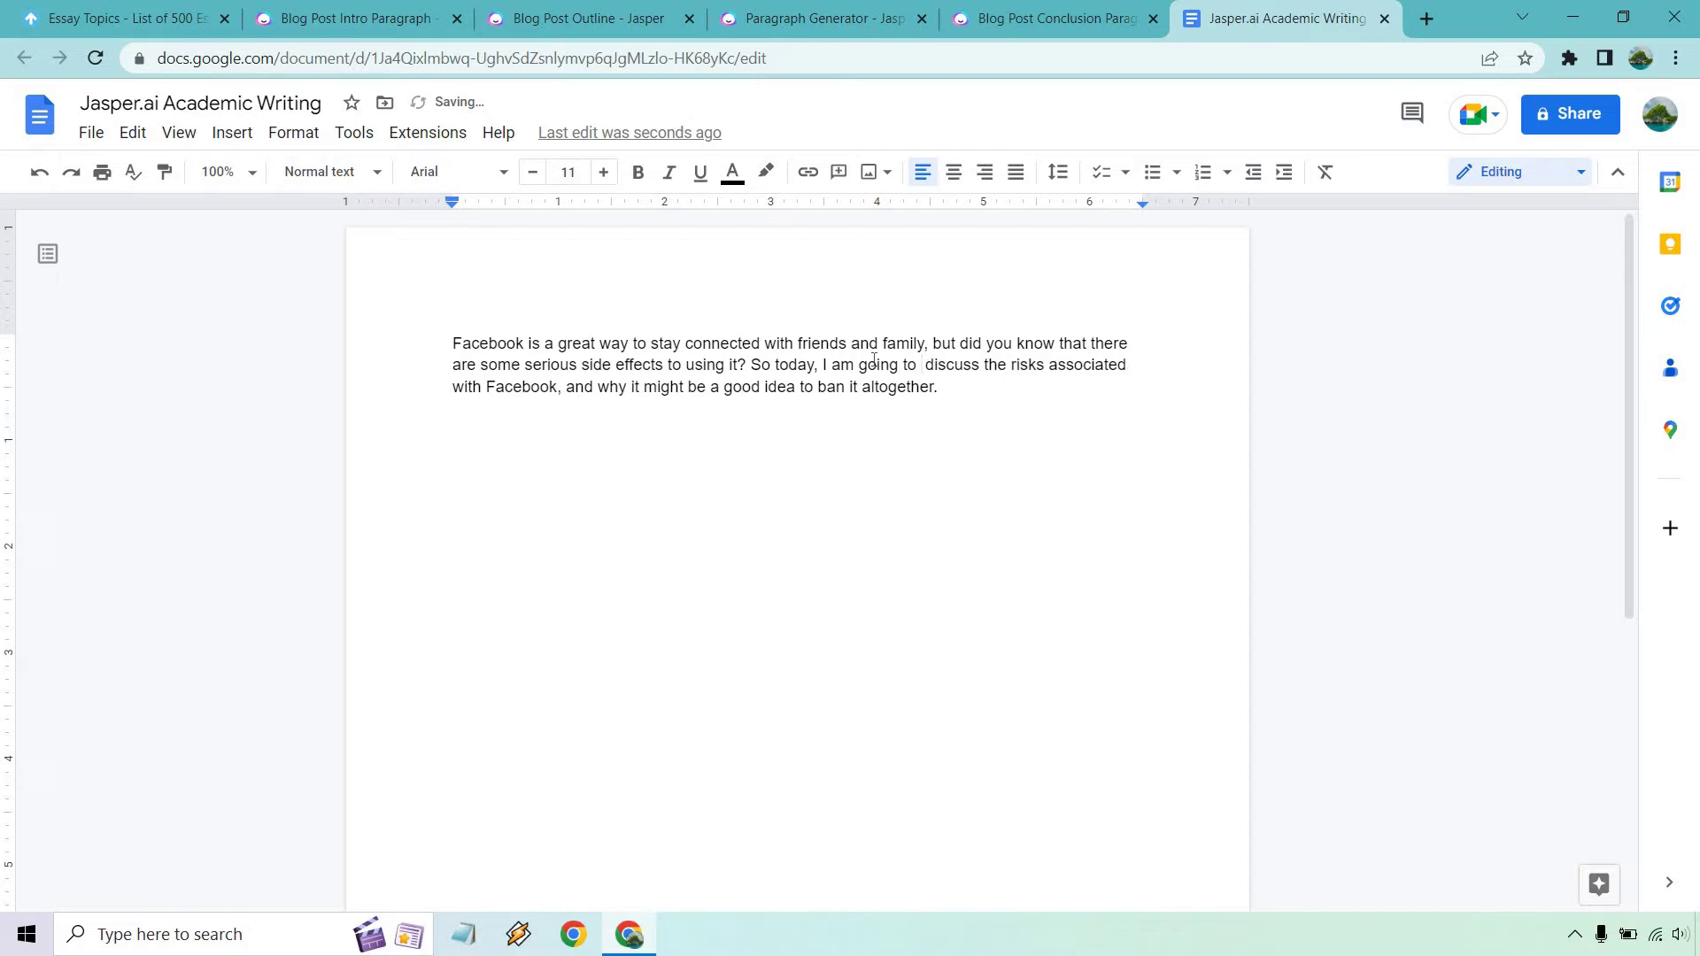
key(Delete)
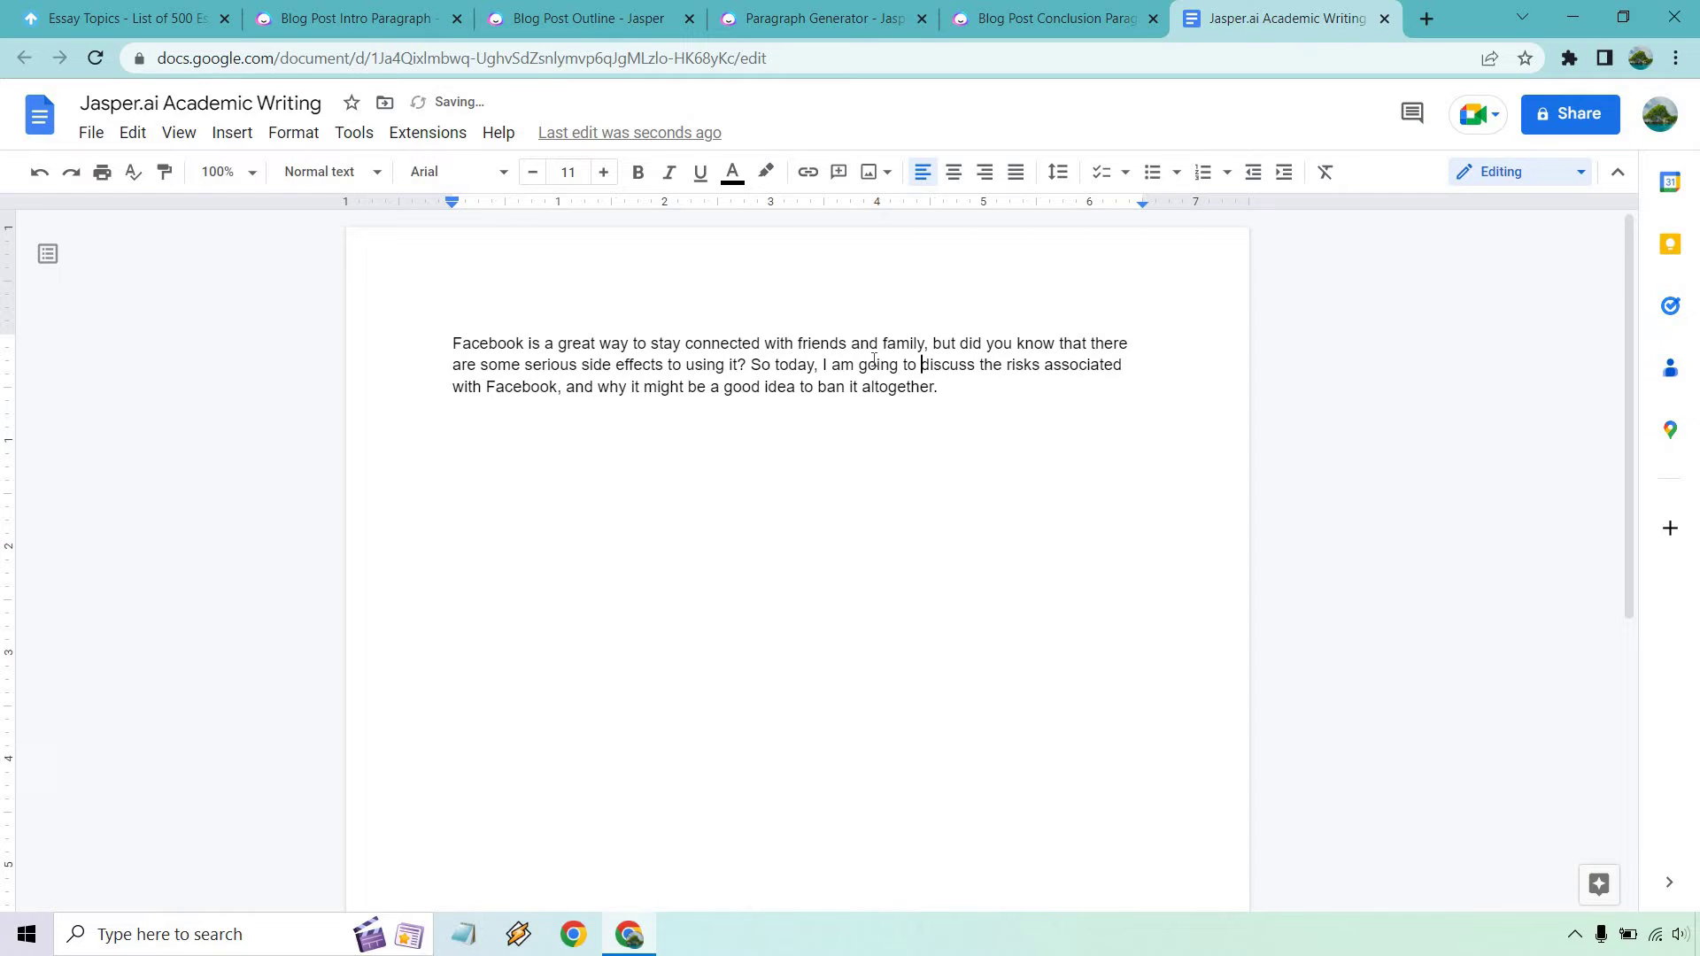
click(979, 380)
click(403, 8)
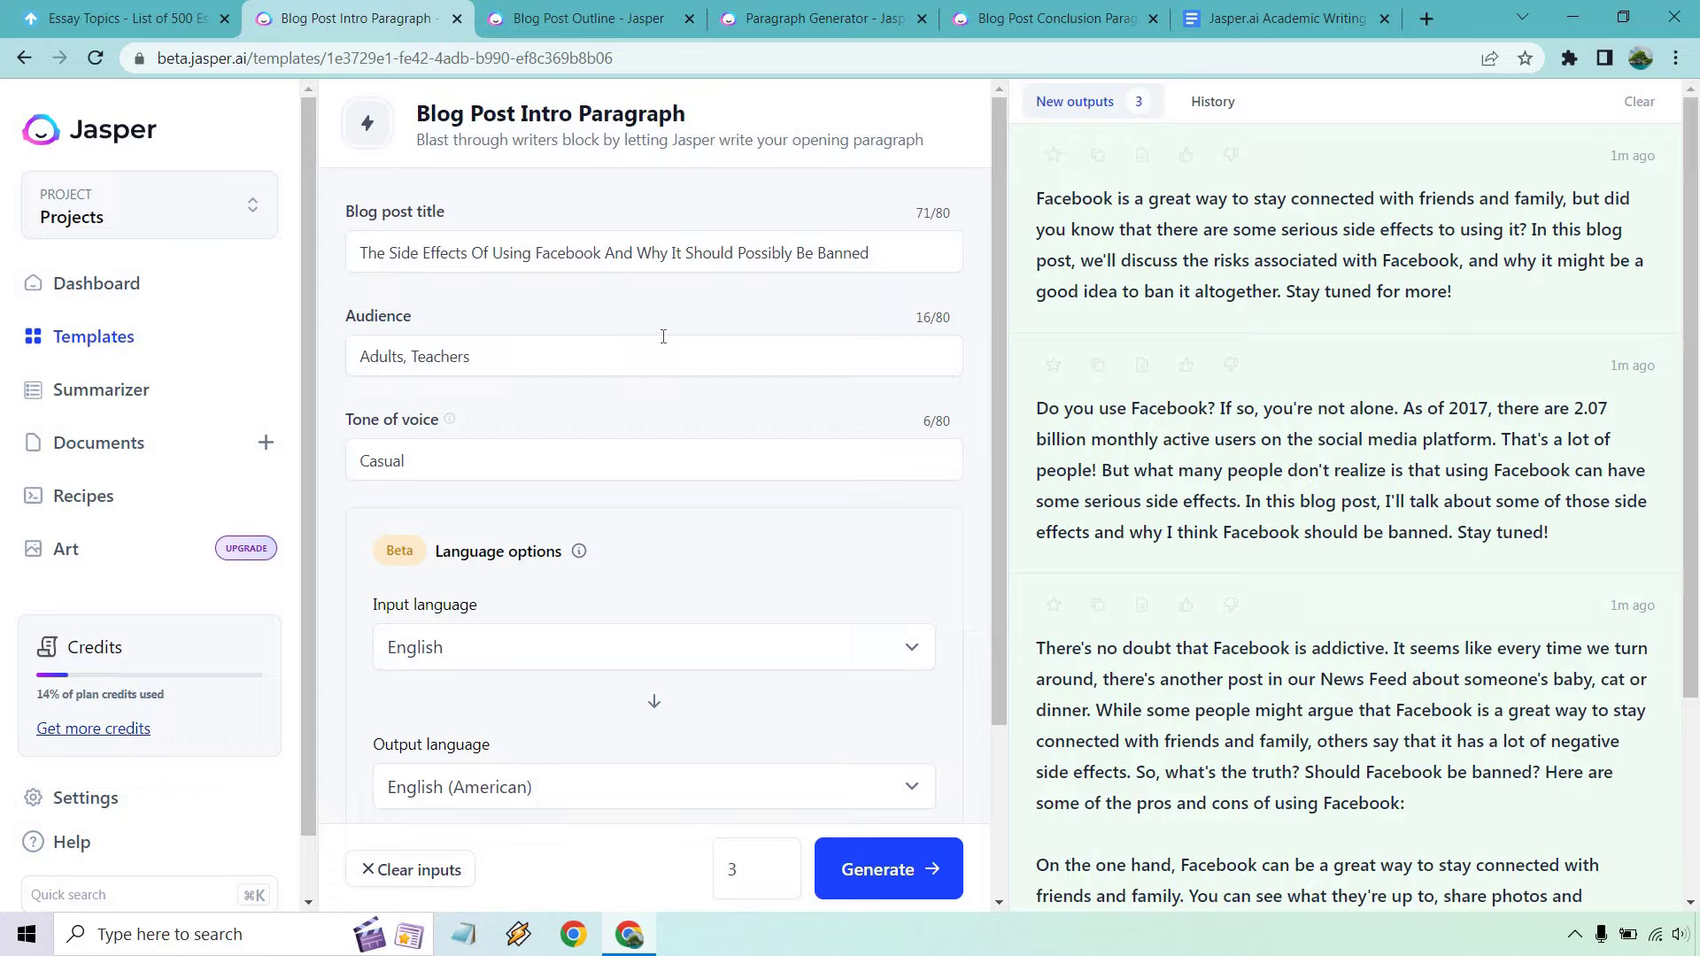
Generate three Blog Post Outlines on the Facebook topic and copy the first six-point outline.
click(582, 13)
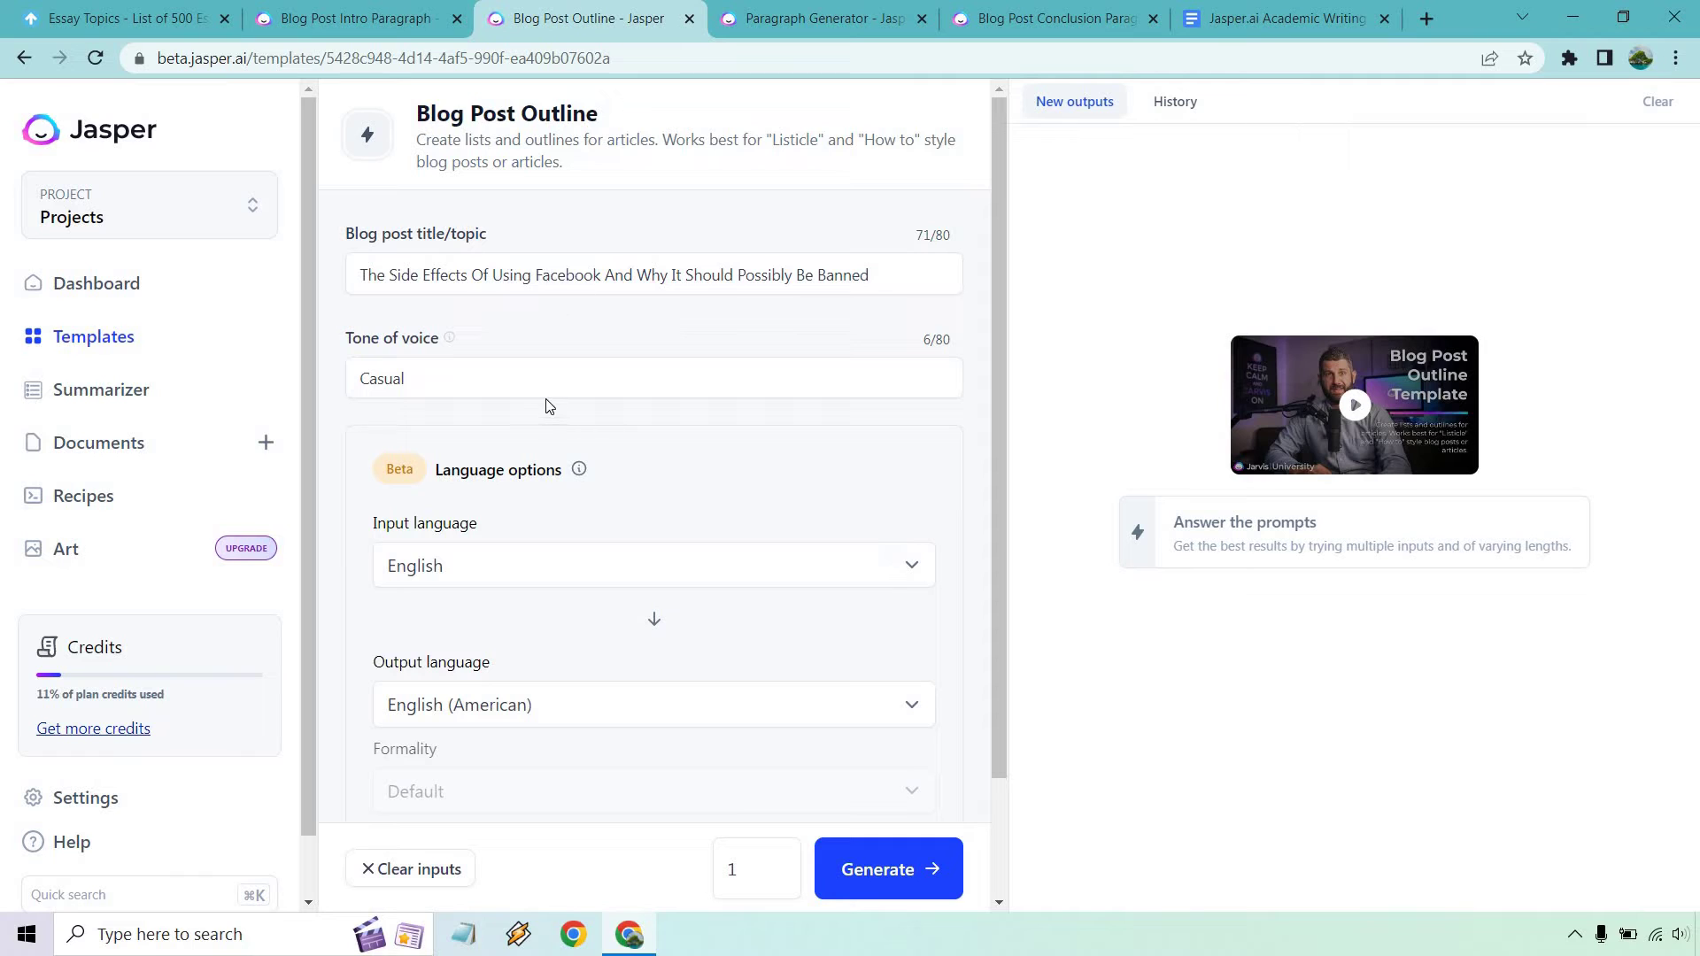
click(779, 861)
click(779, 861)
click(904, 870)
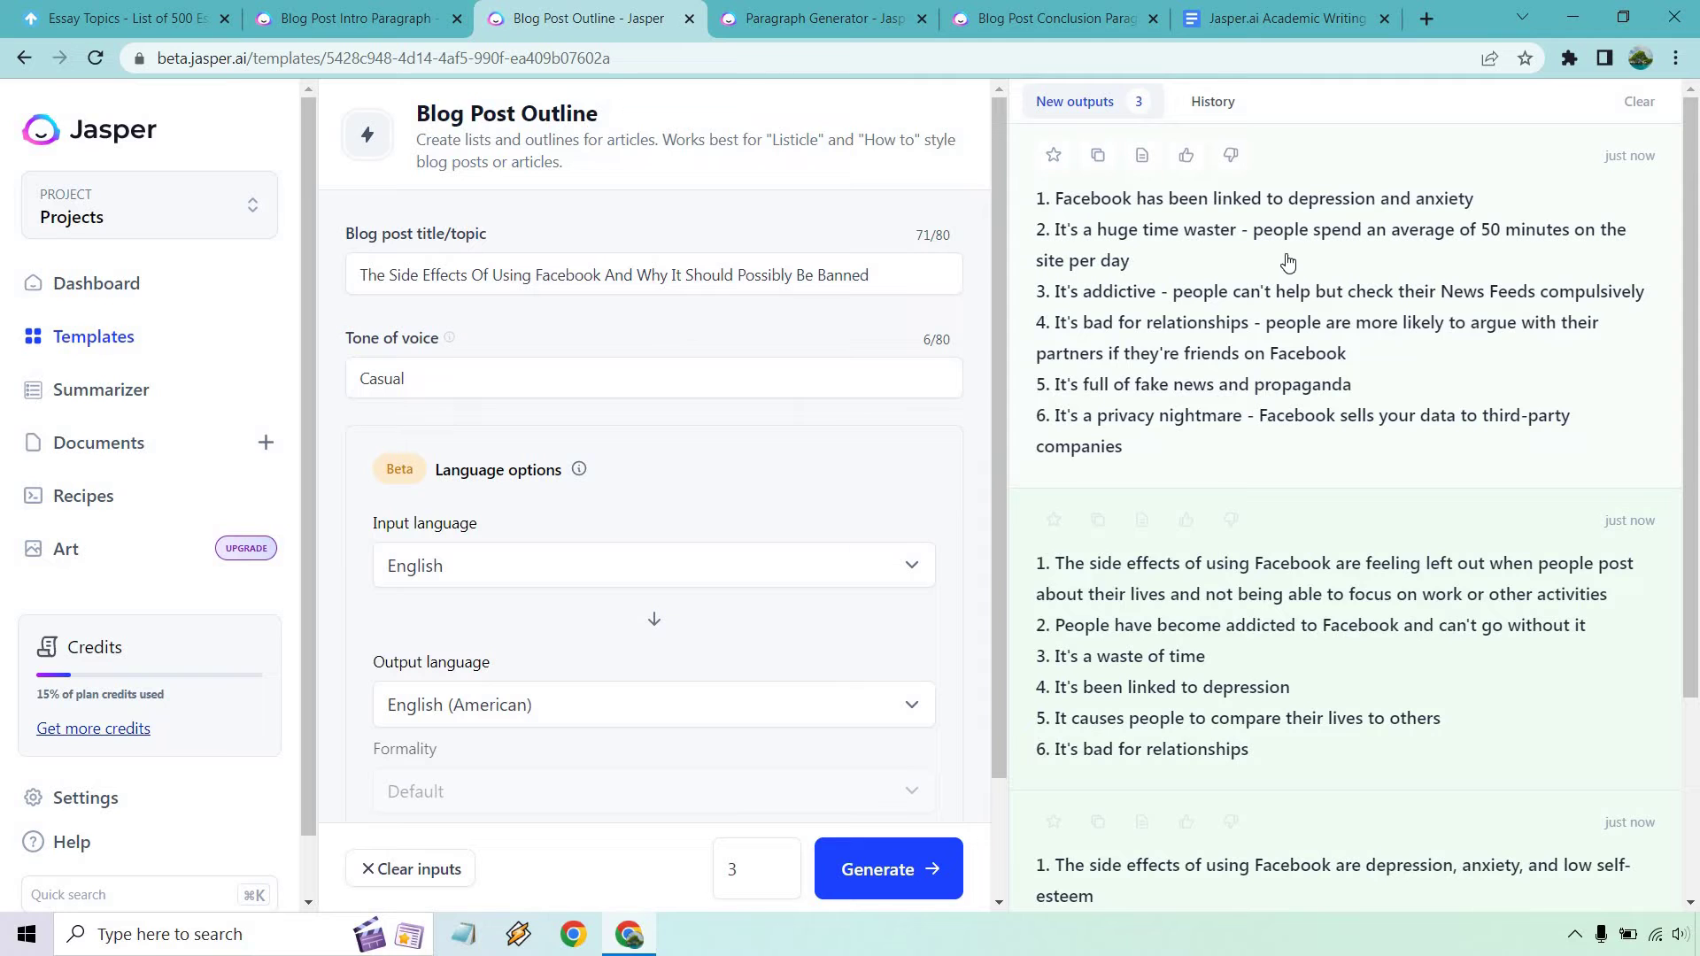
scroll(1286, 263, down, 1)
scroll(1368, 382, down, 2)
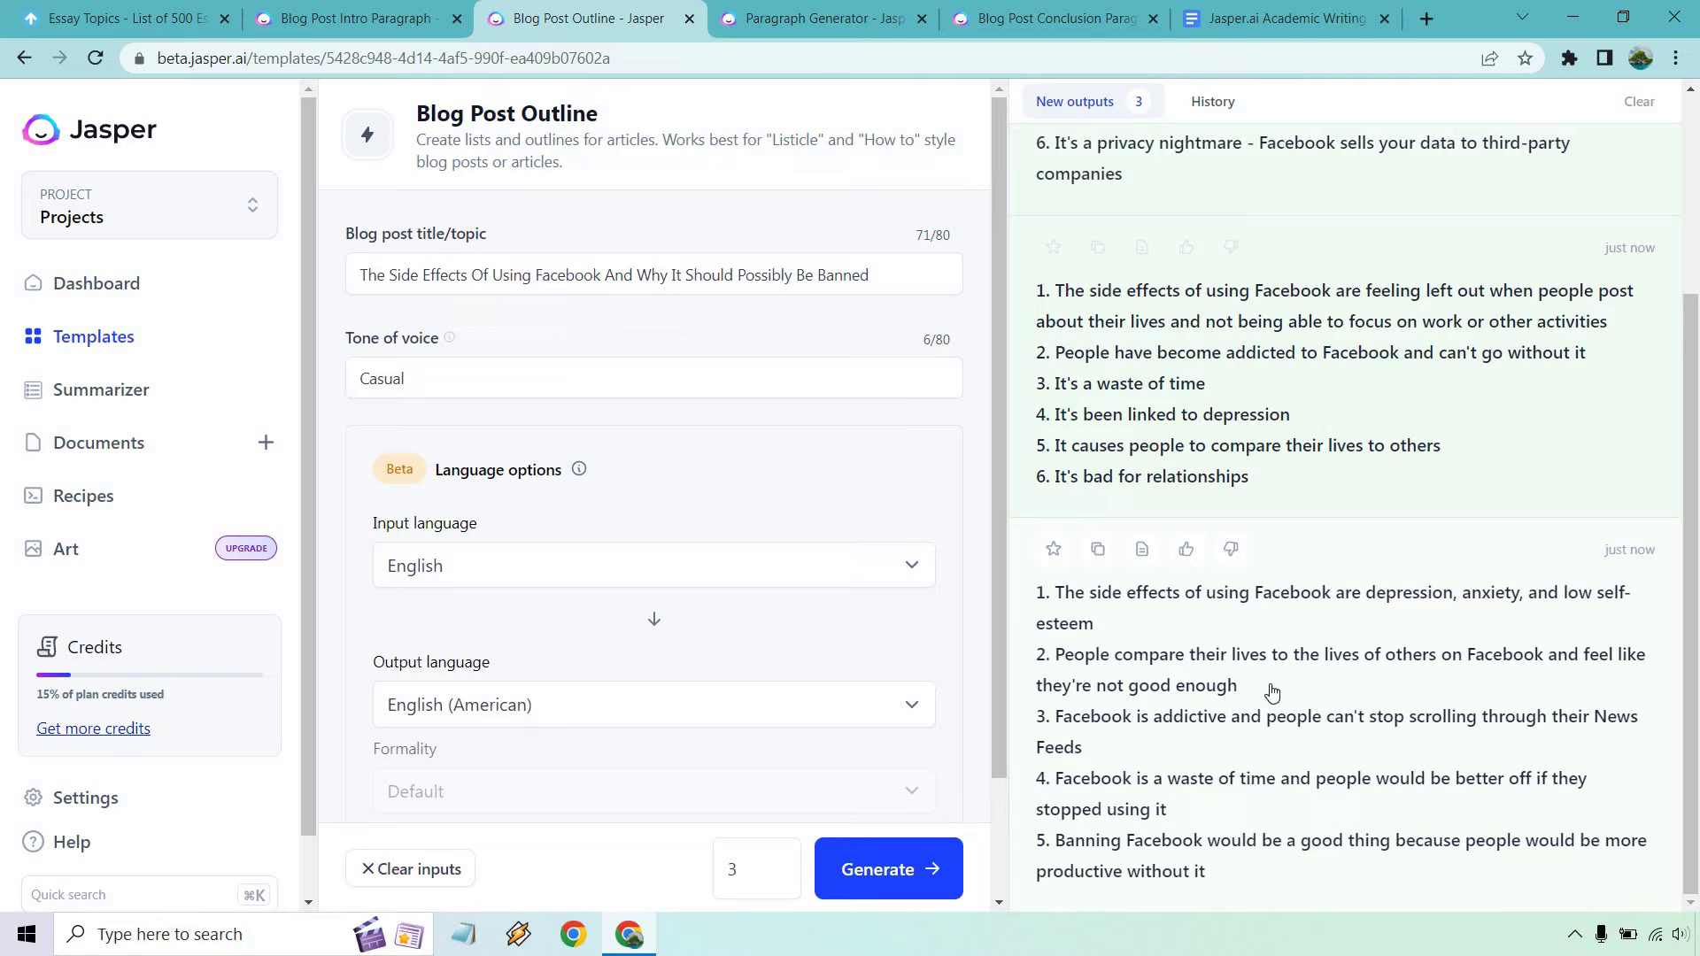
scroll(1401, 395, up, 3)
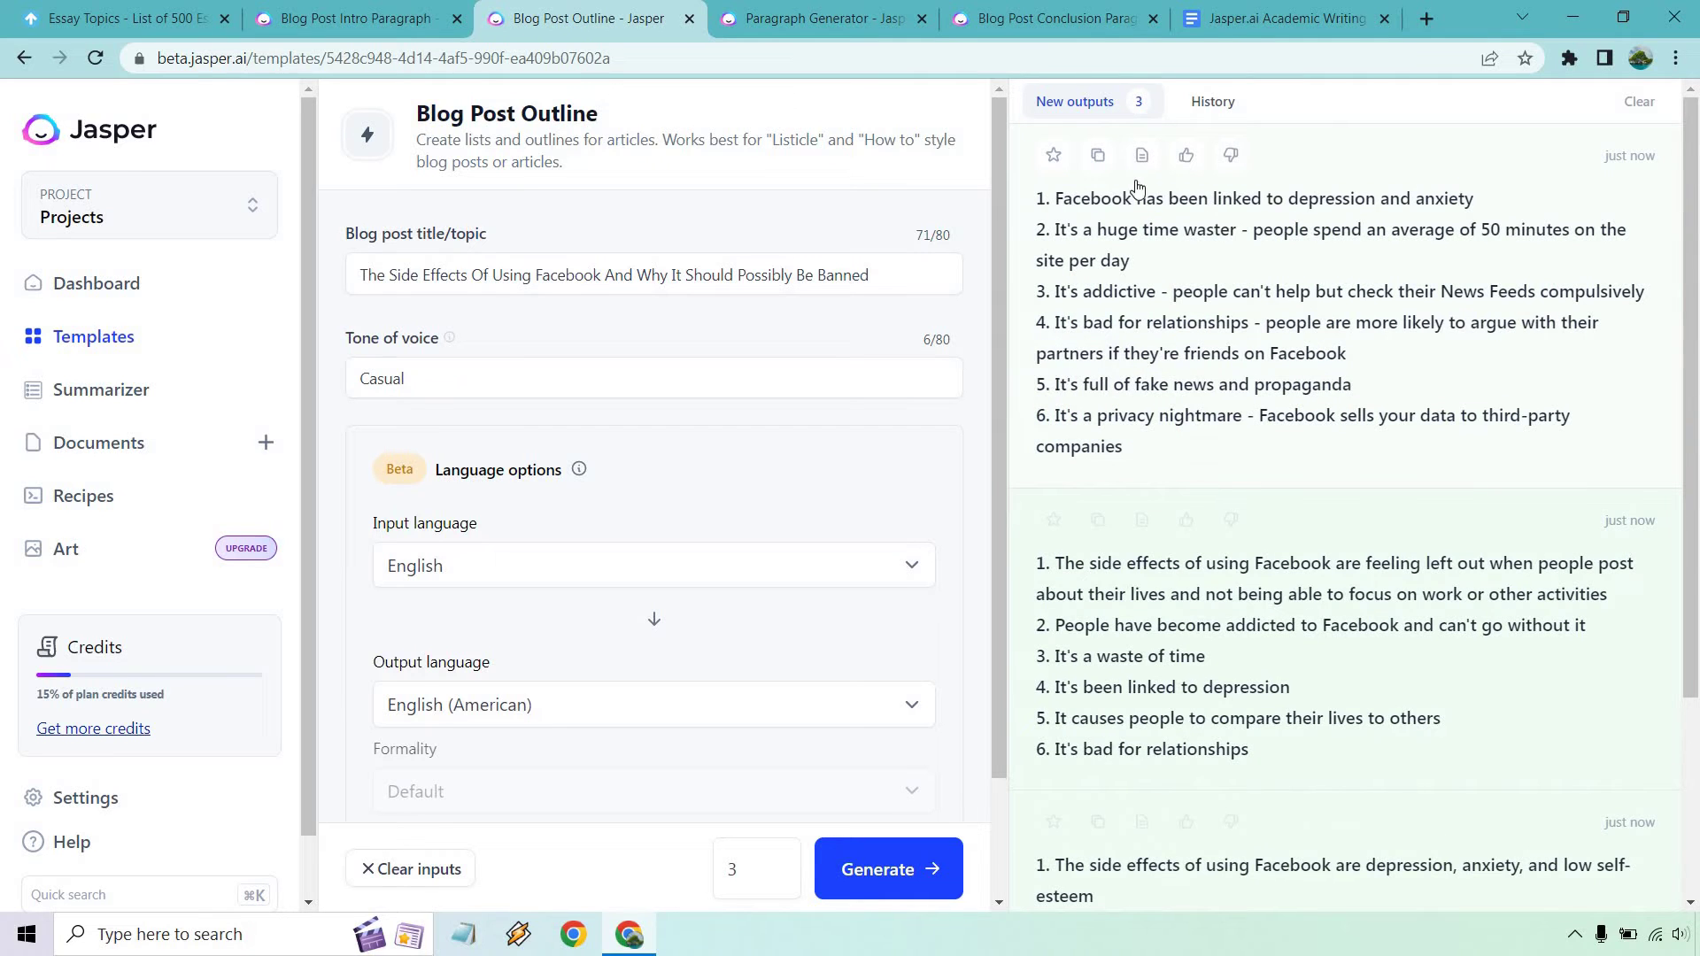
click(1098, 156)
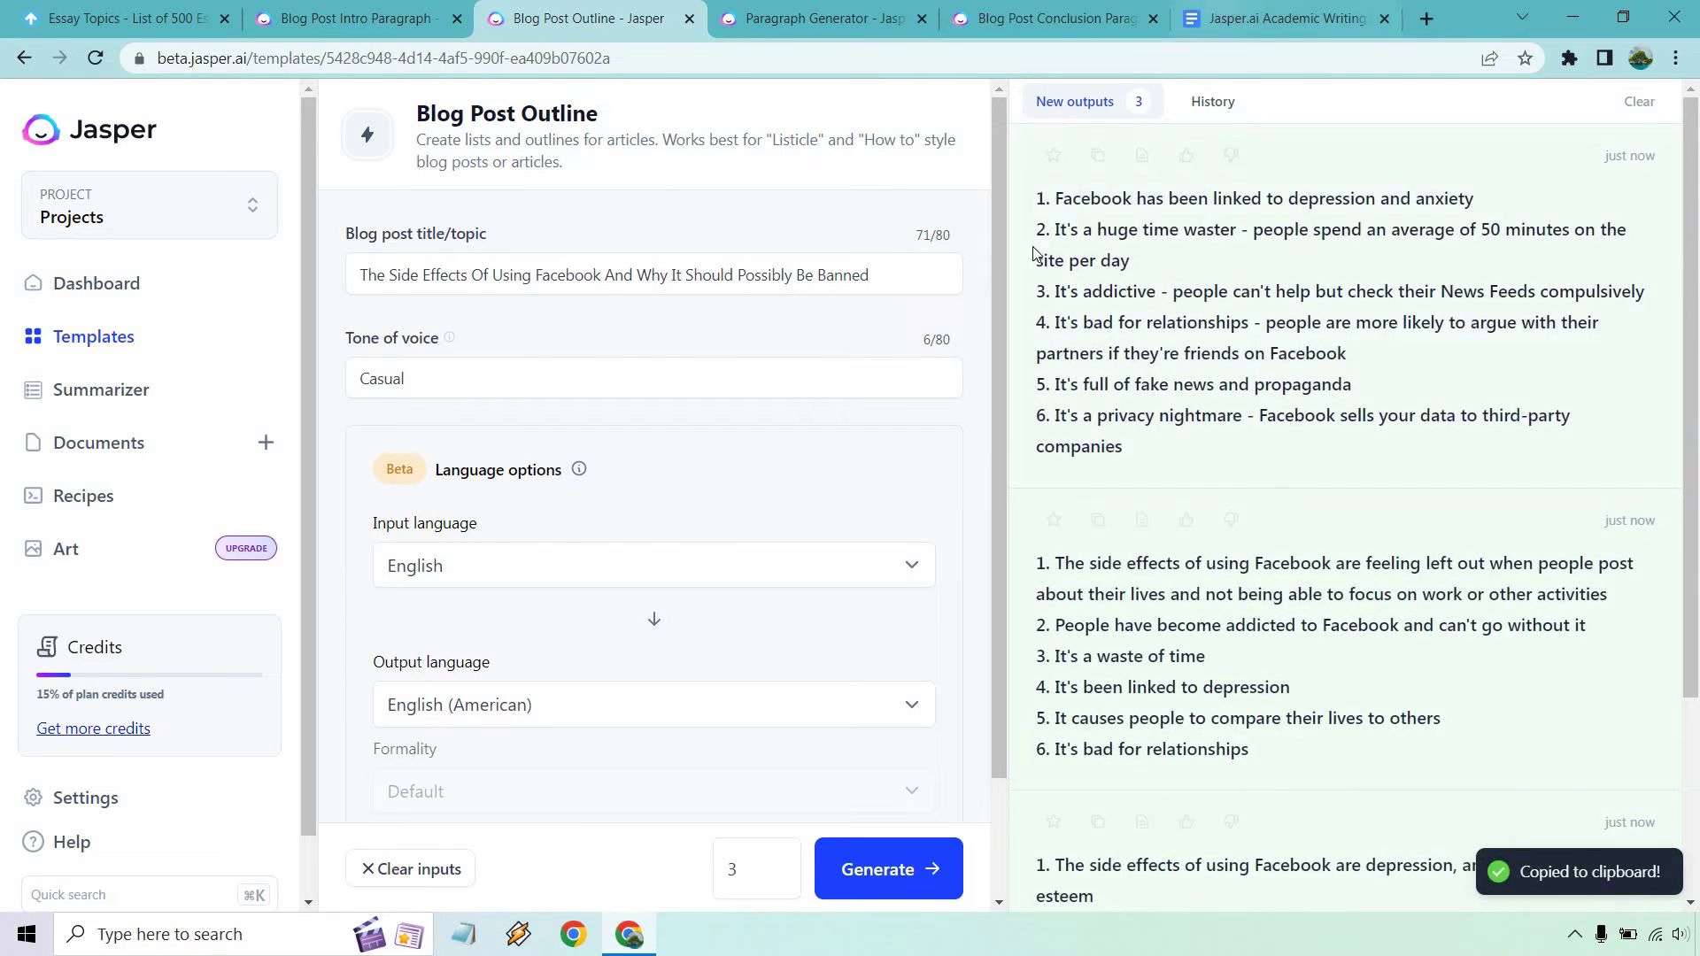
Paste the outline below the intro, strip its numbering, and copy the time-waster line.
click(1275, 18)
key(Return)
key(Return)
key(ctrl+v)
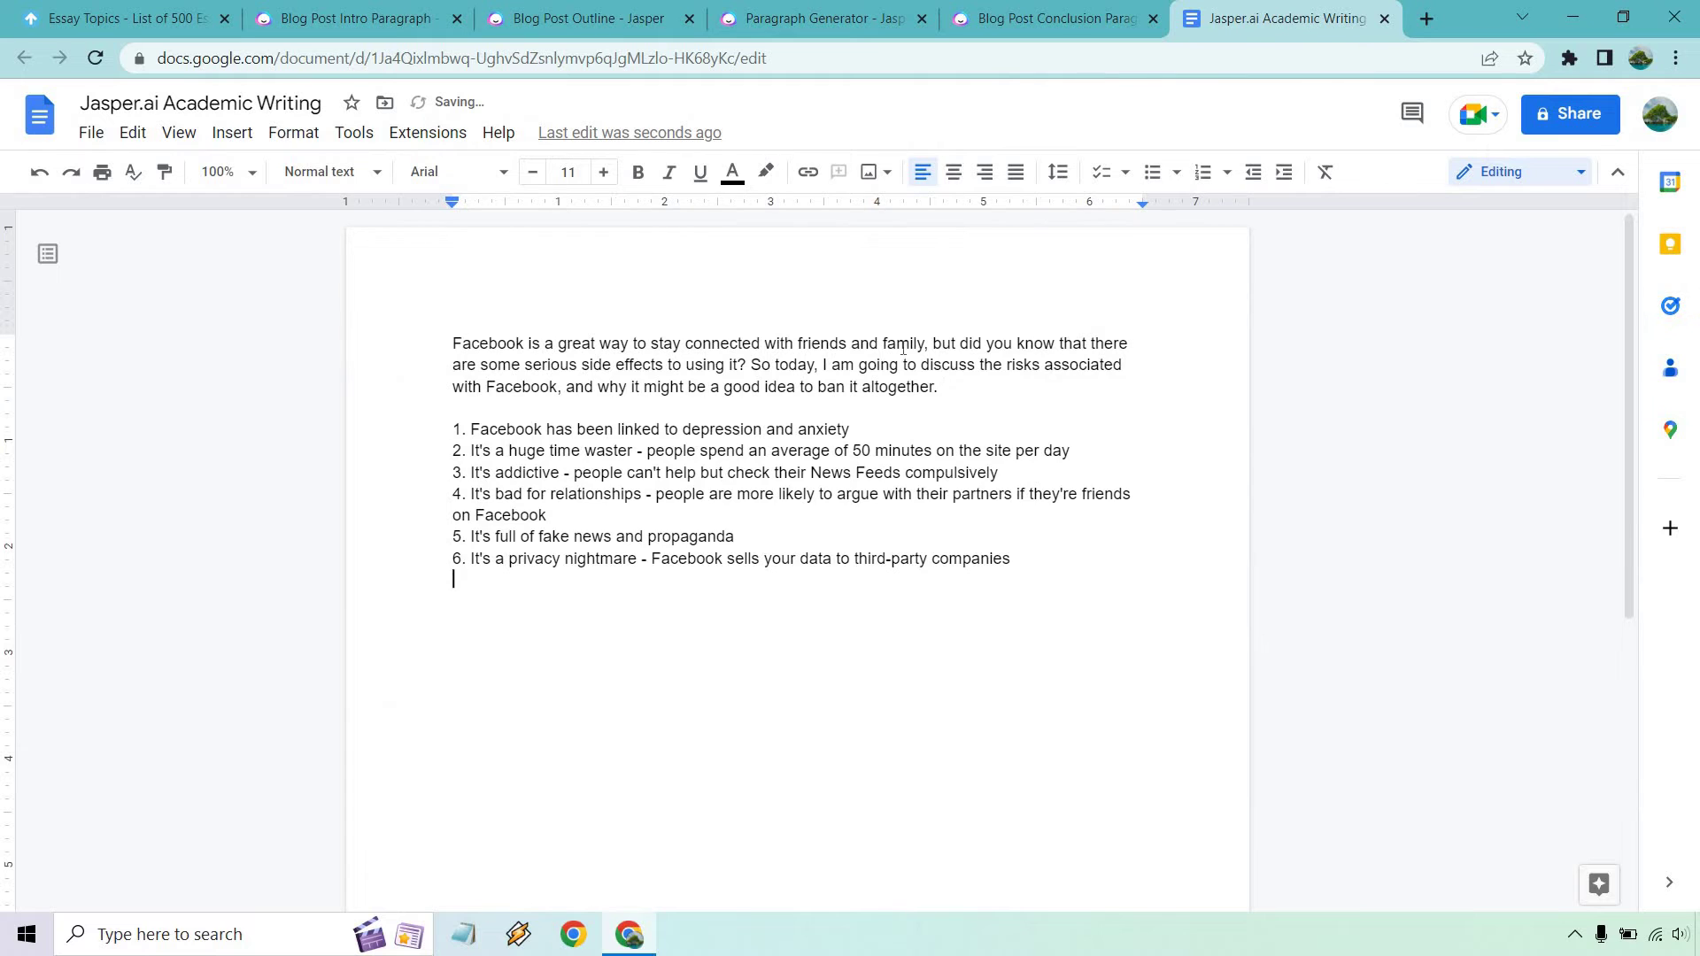
click(471, 430)
key(BackSpace)
key(BackSpace)
key(BackSpace)
click(471, 452)
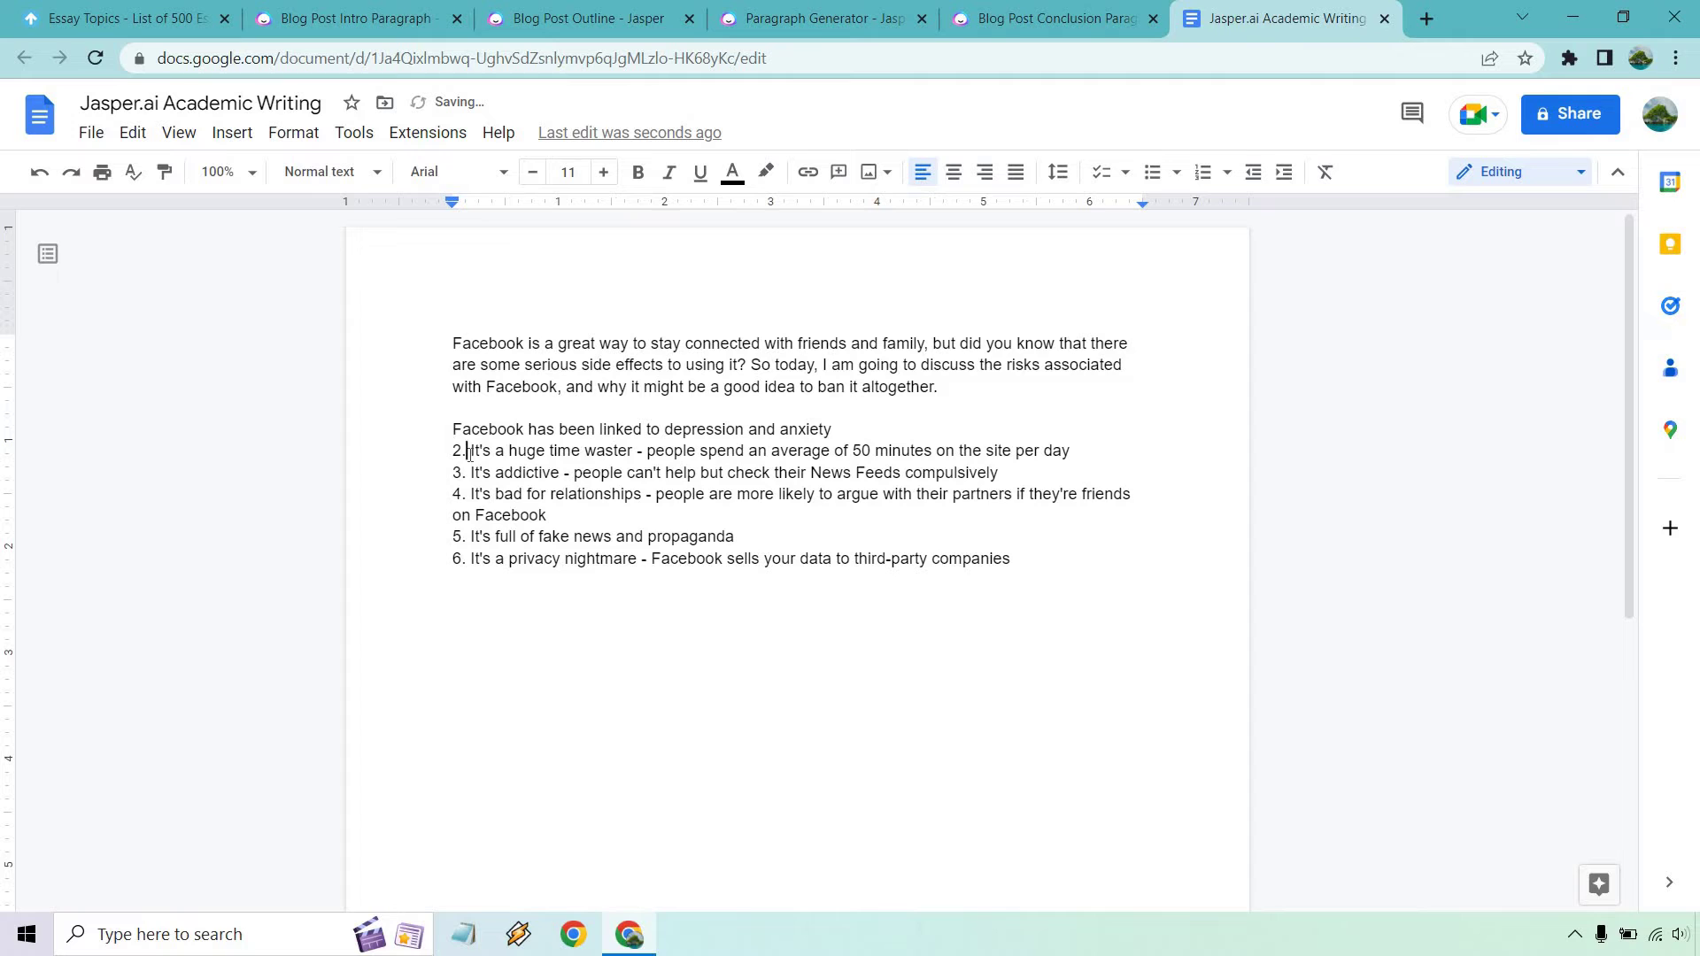
key(BackSpace)
key(BackSpace)
key(BackSpace)
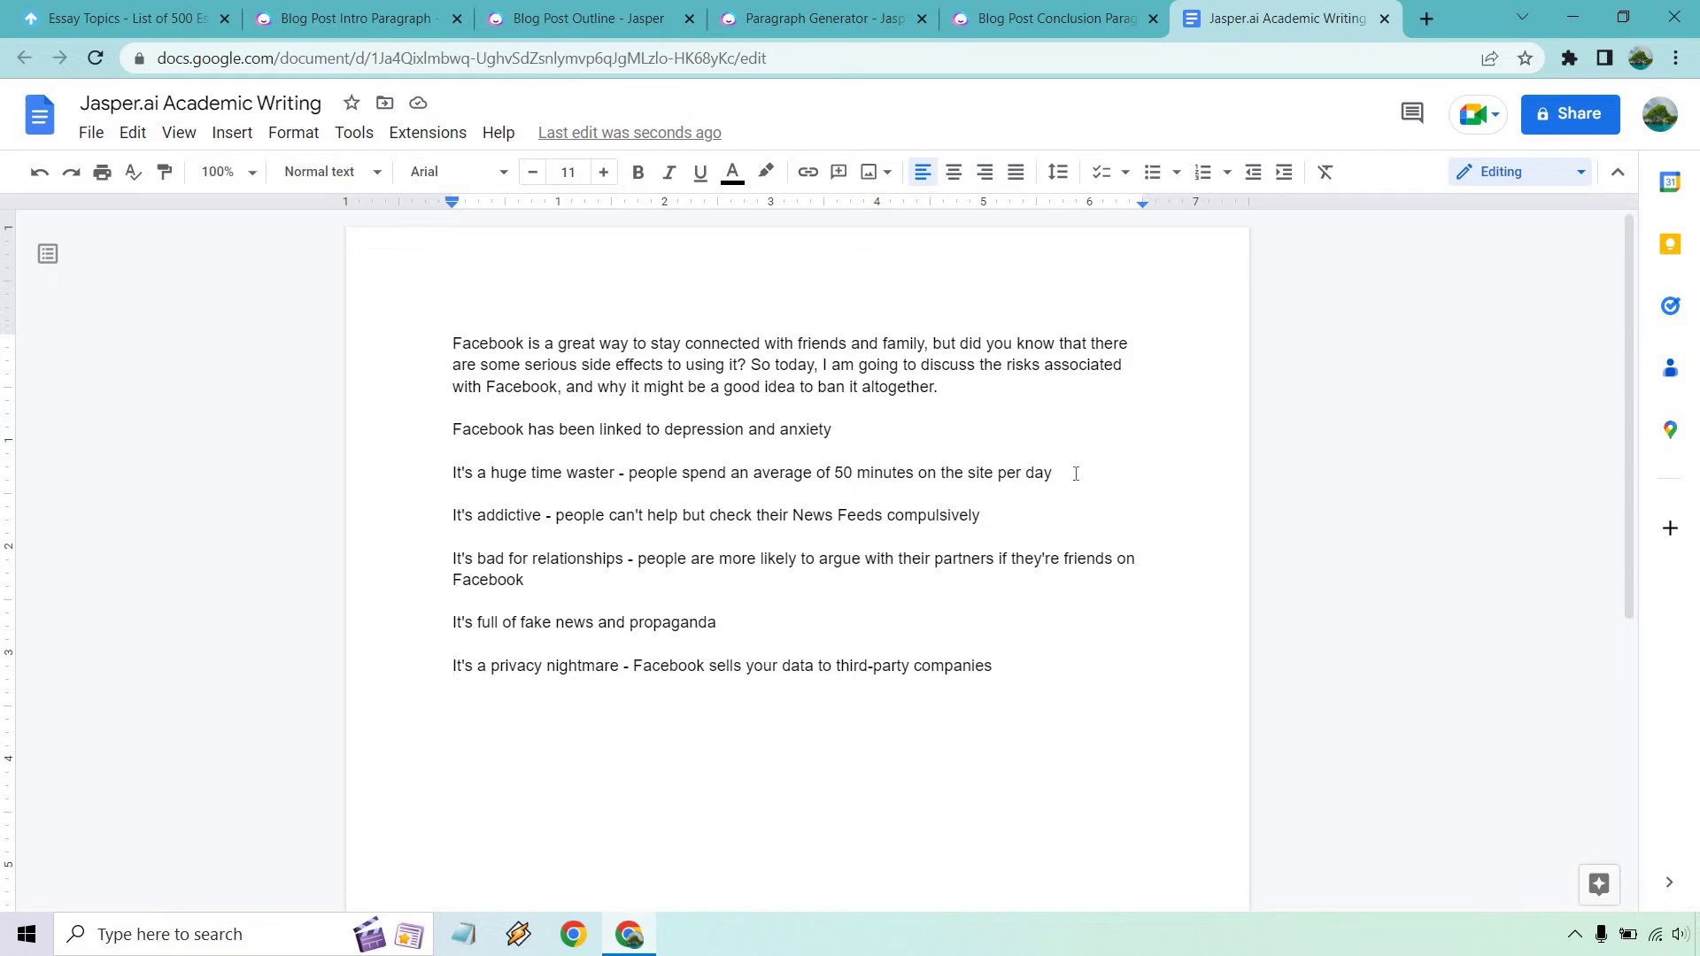
drag(1076, 472, 400, 464)
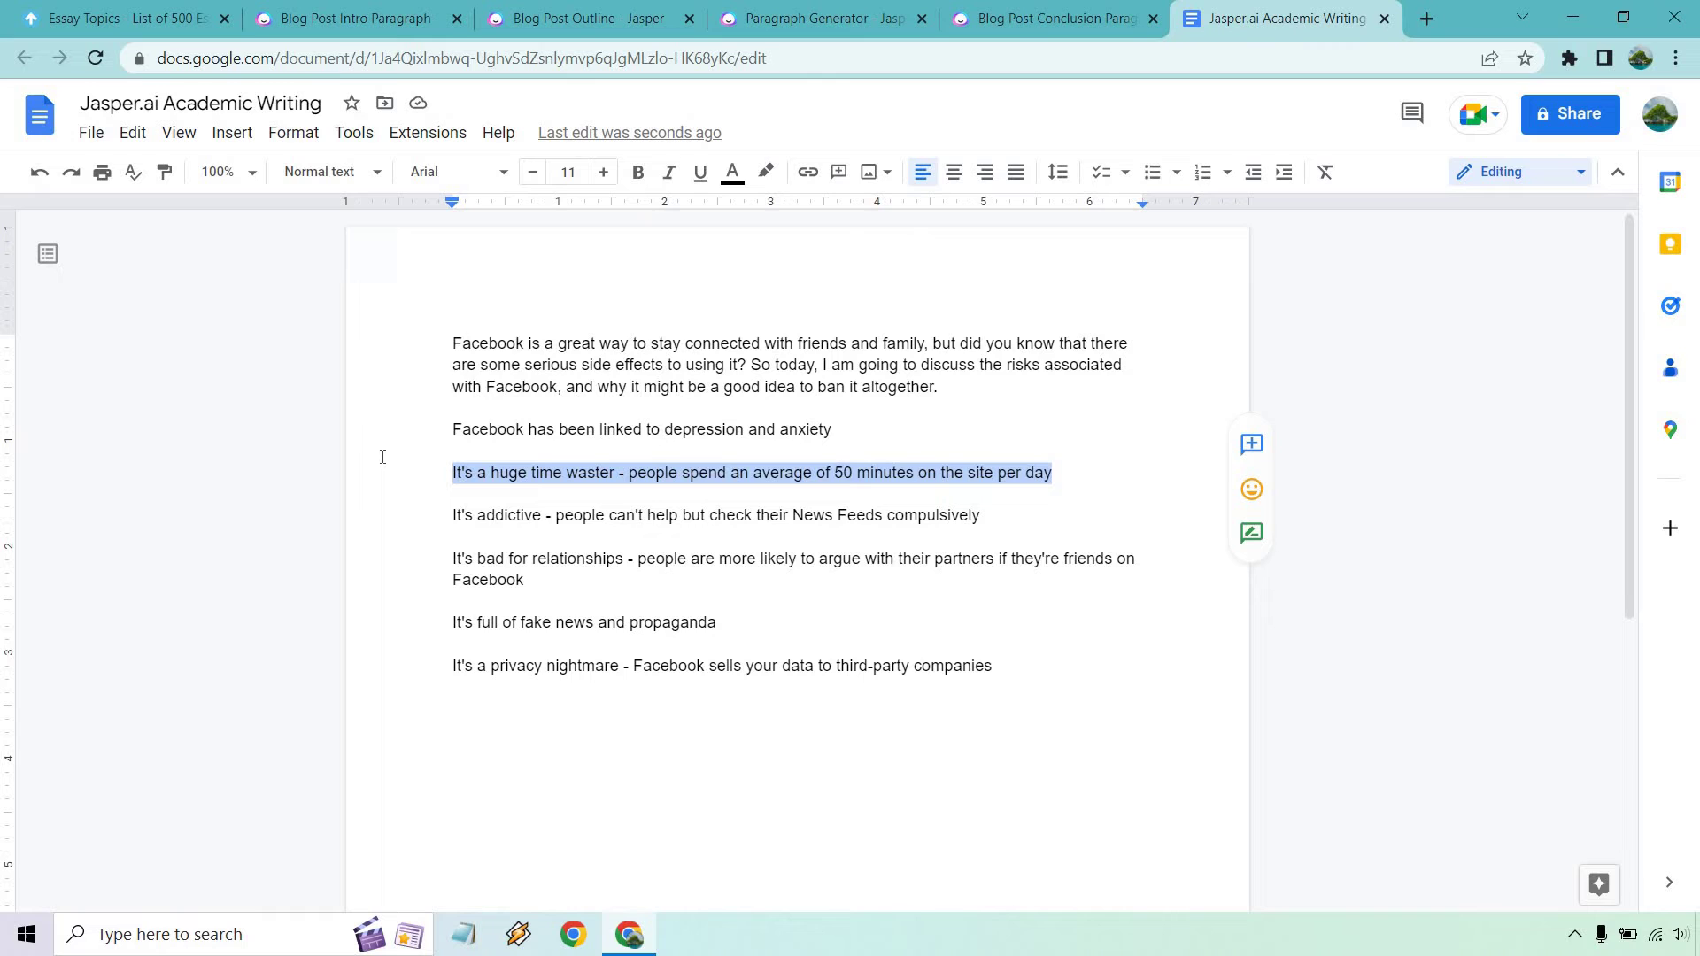
key(ctrl+c)
Make the pasted time-waster line the Paragraph Generator topic, replacing 'It's' with 'Facebook is'.
click(819, 19)
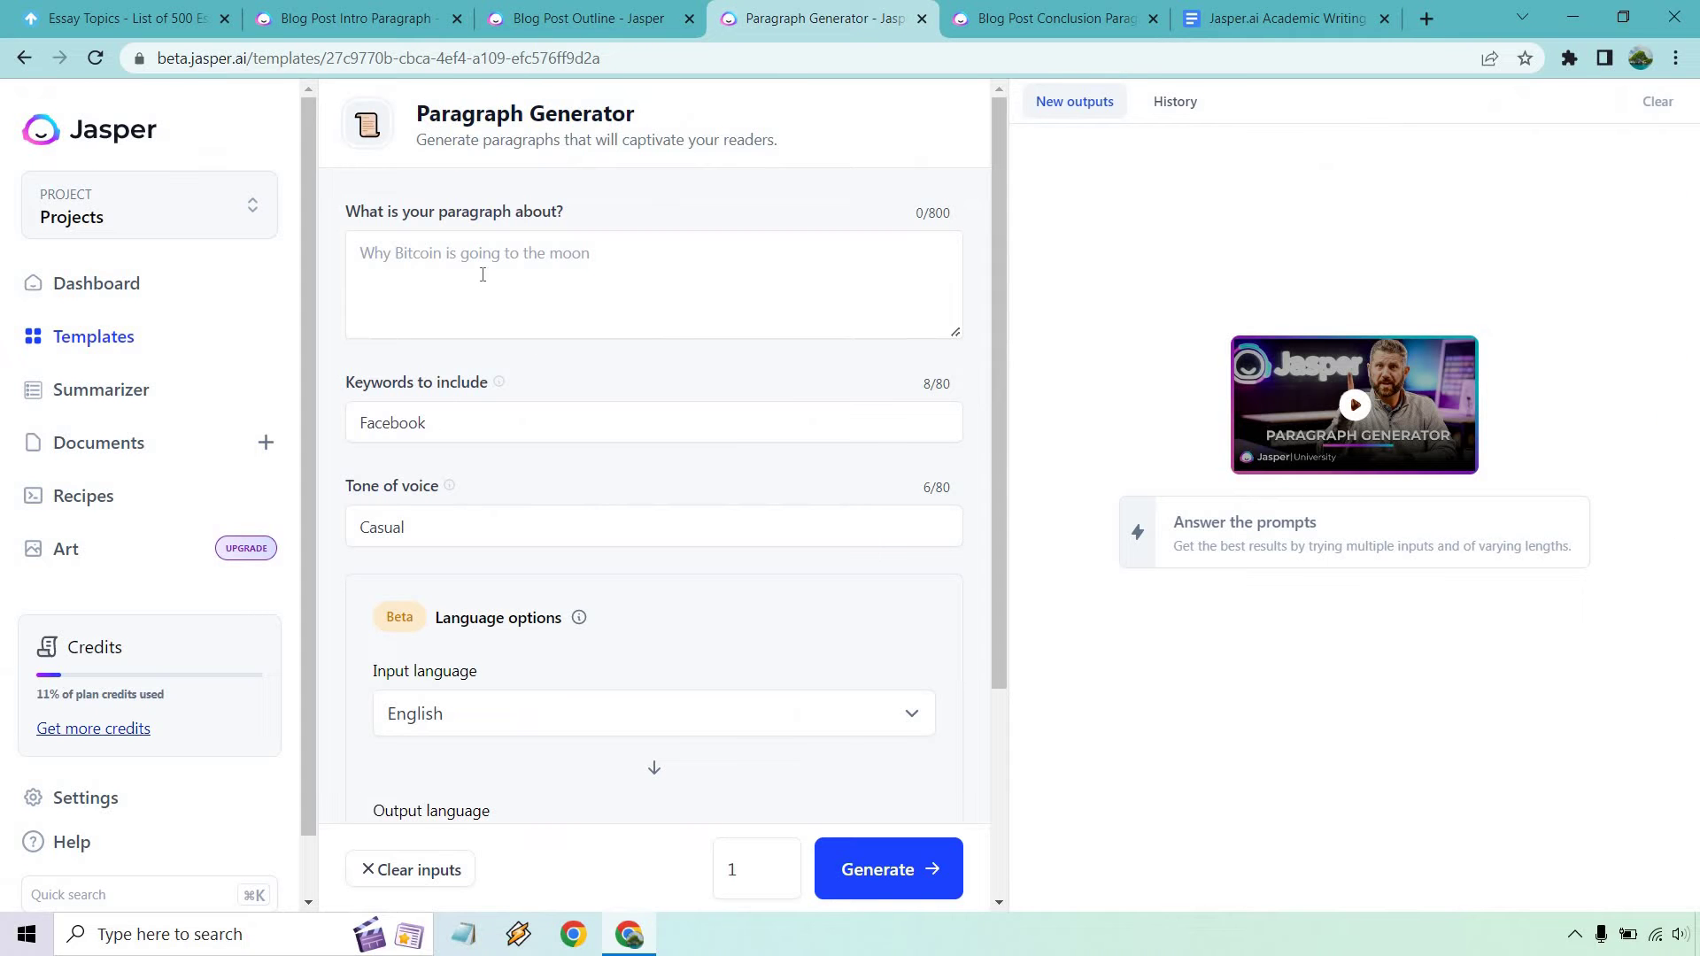
click(595, 228)
key(ctrl+v)
click(637, 190)
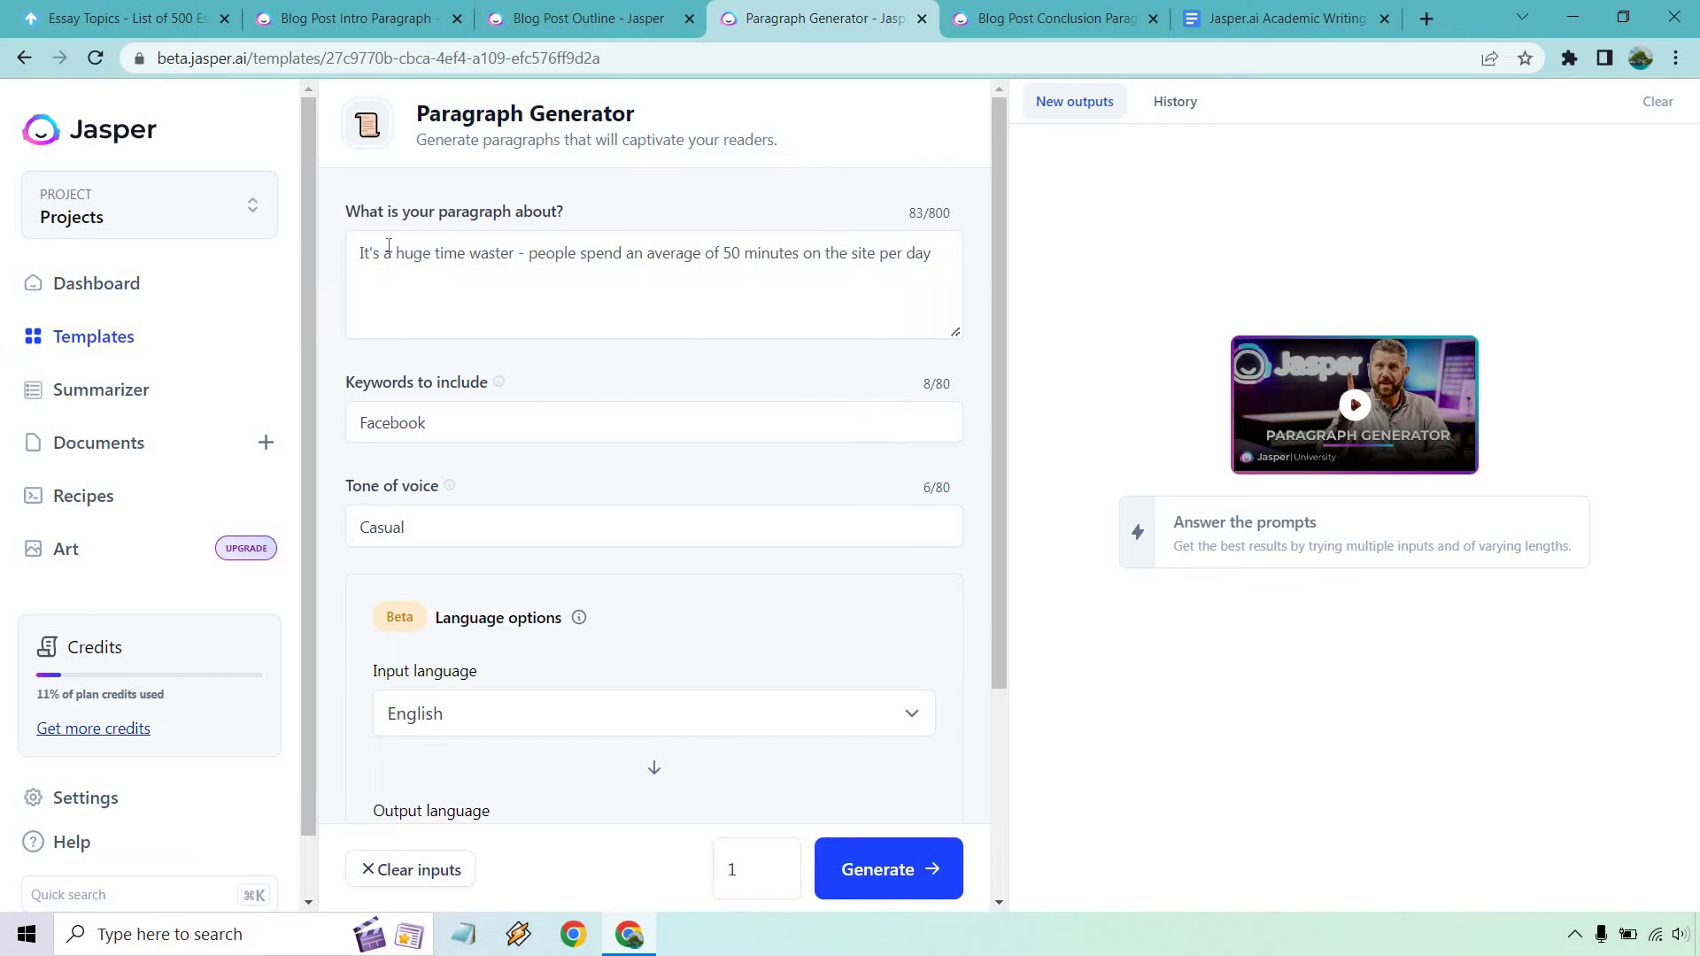
drag(382, 250, 328, 255)
text(Face)
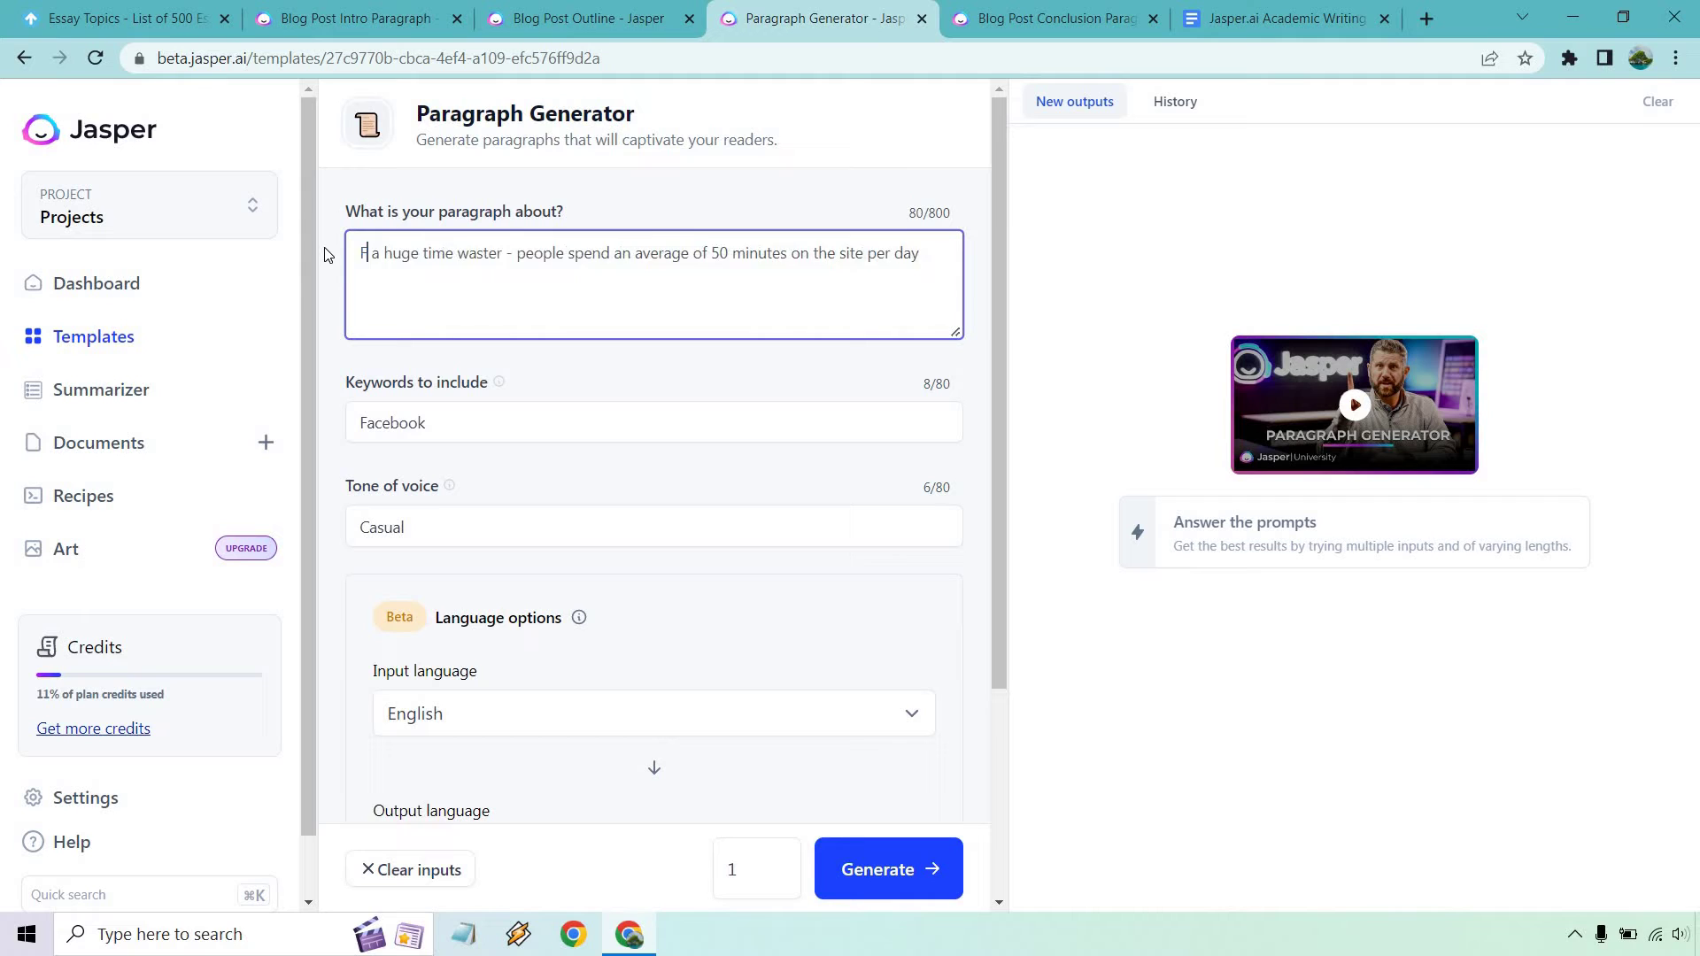
text(book is)
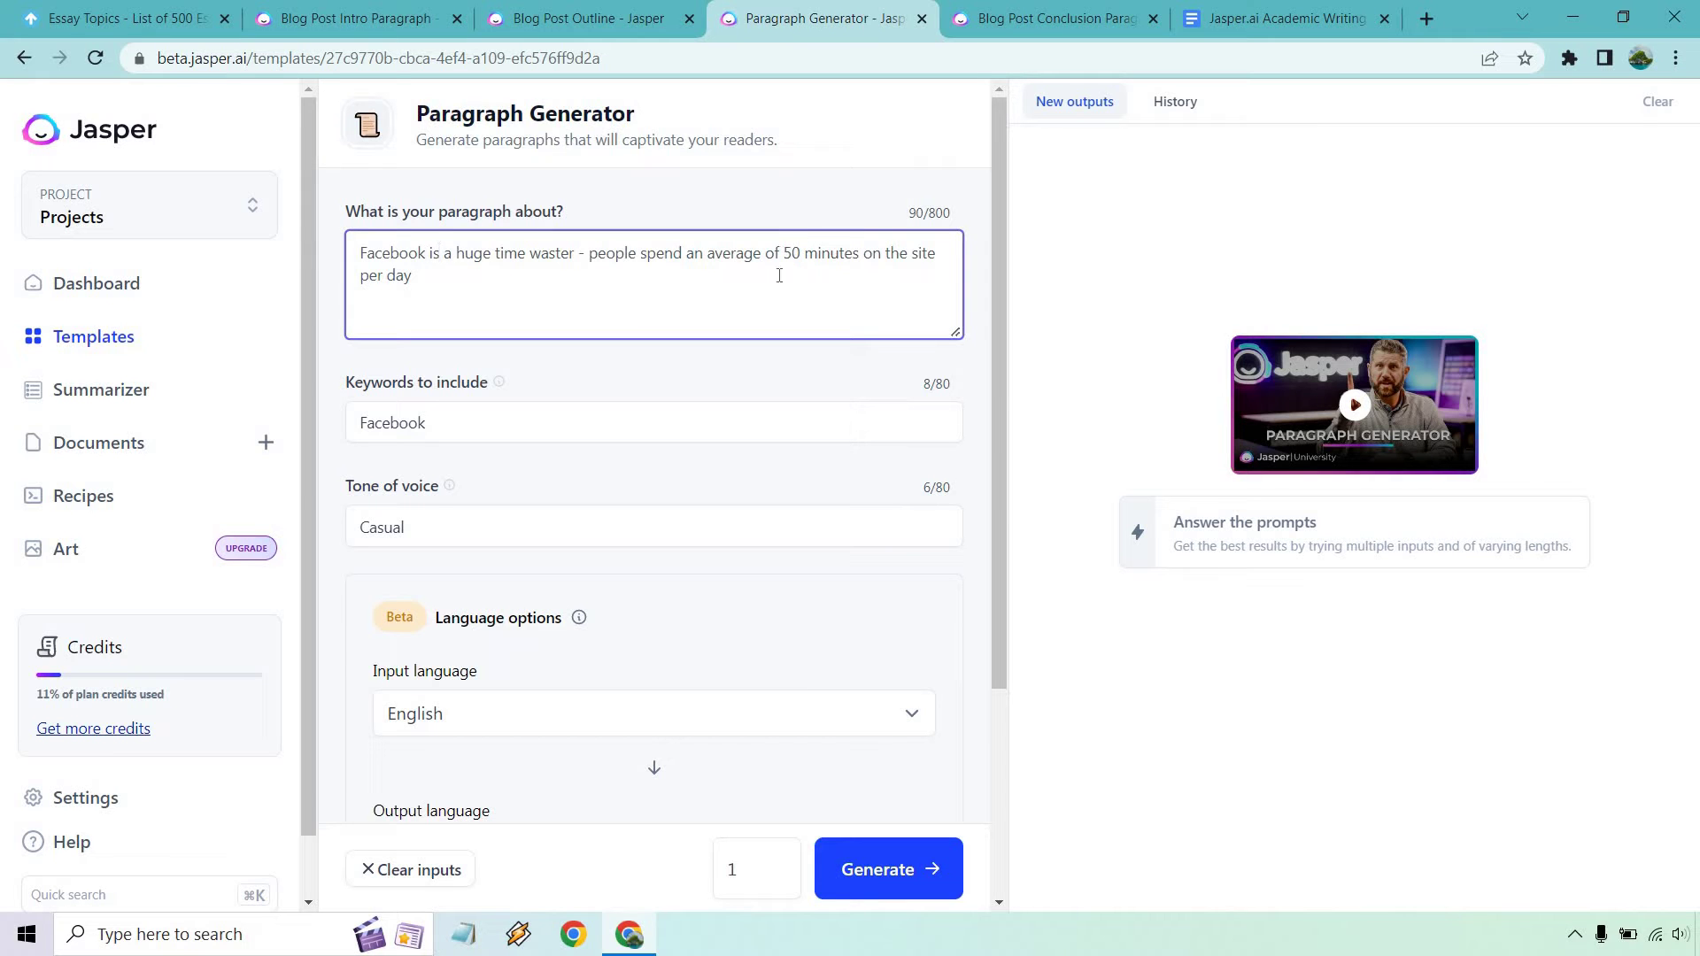
drag(779, 276, 847, 285)
Start the time-waster and addictive outline points with 'Facebook' instead of 'It's'.
click(1284, 18)
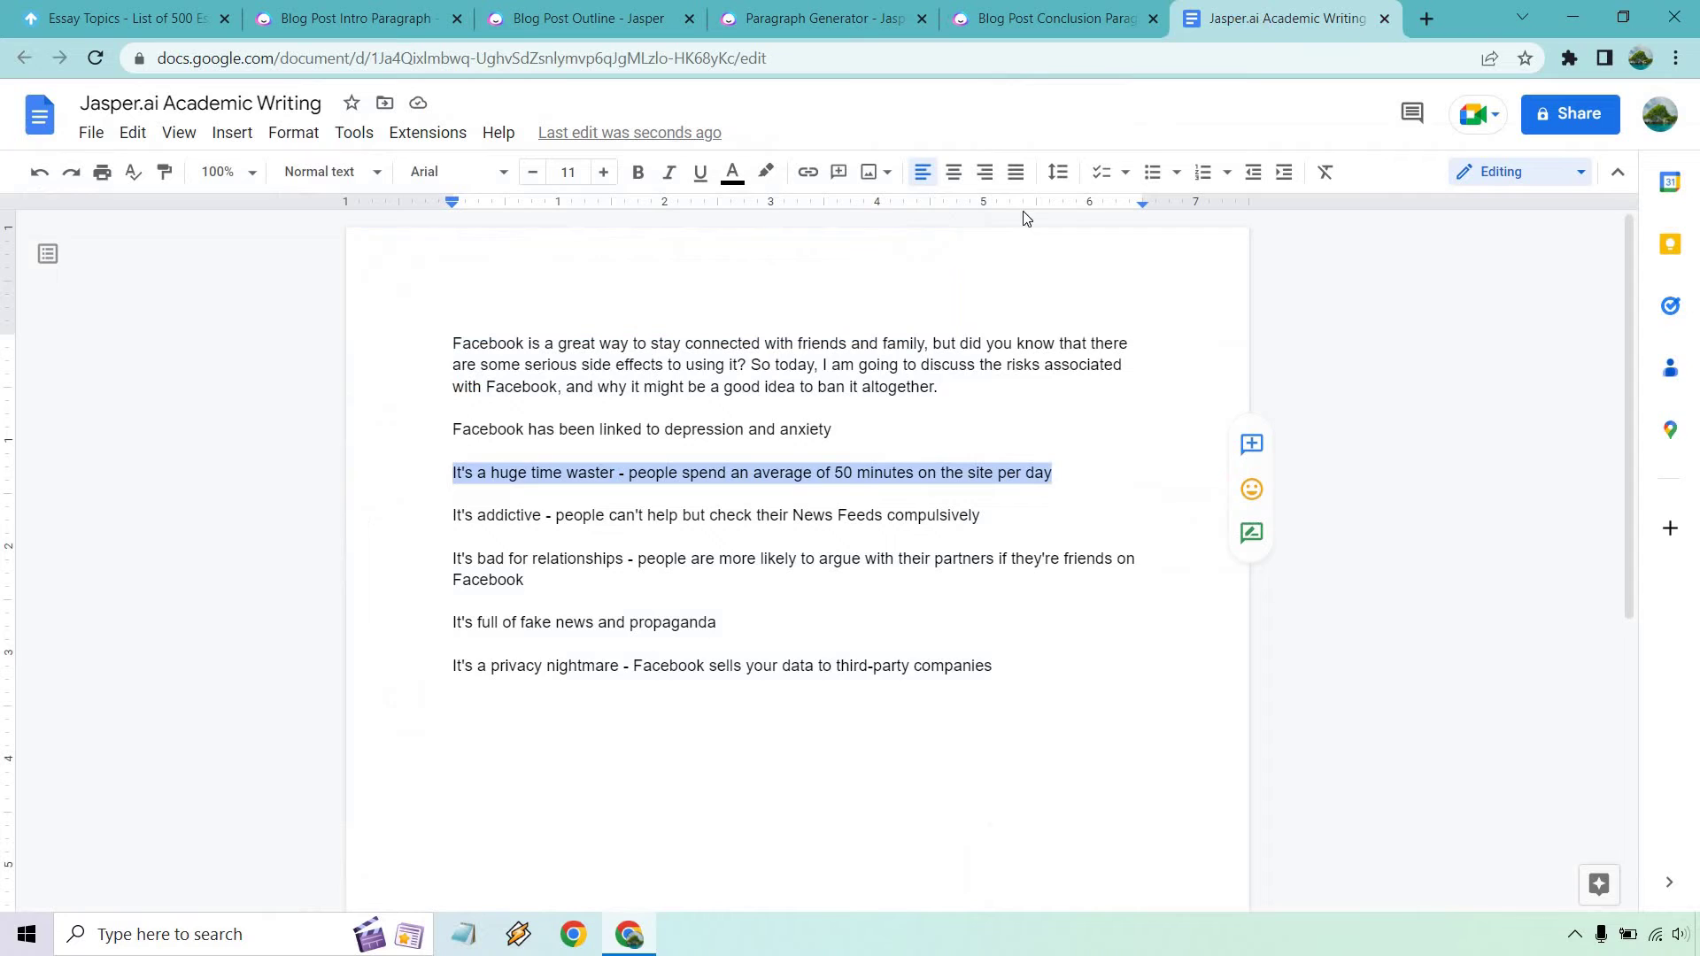
click(476, 471)
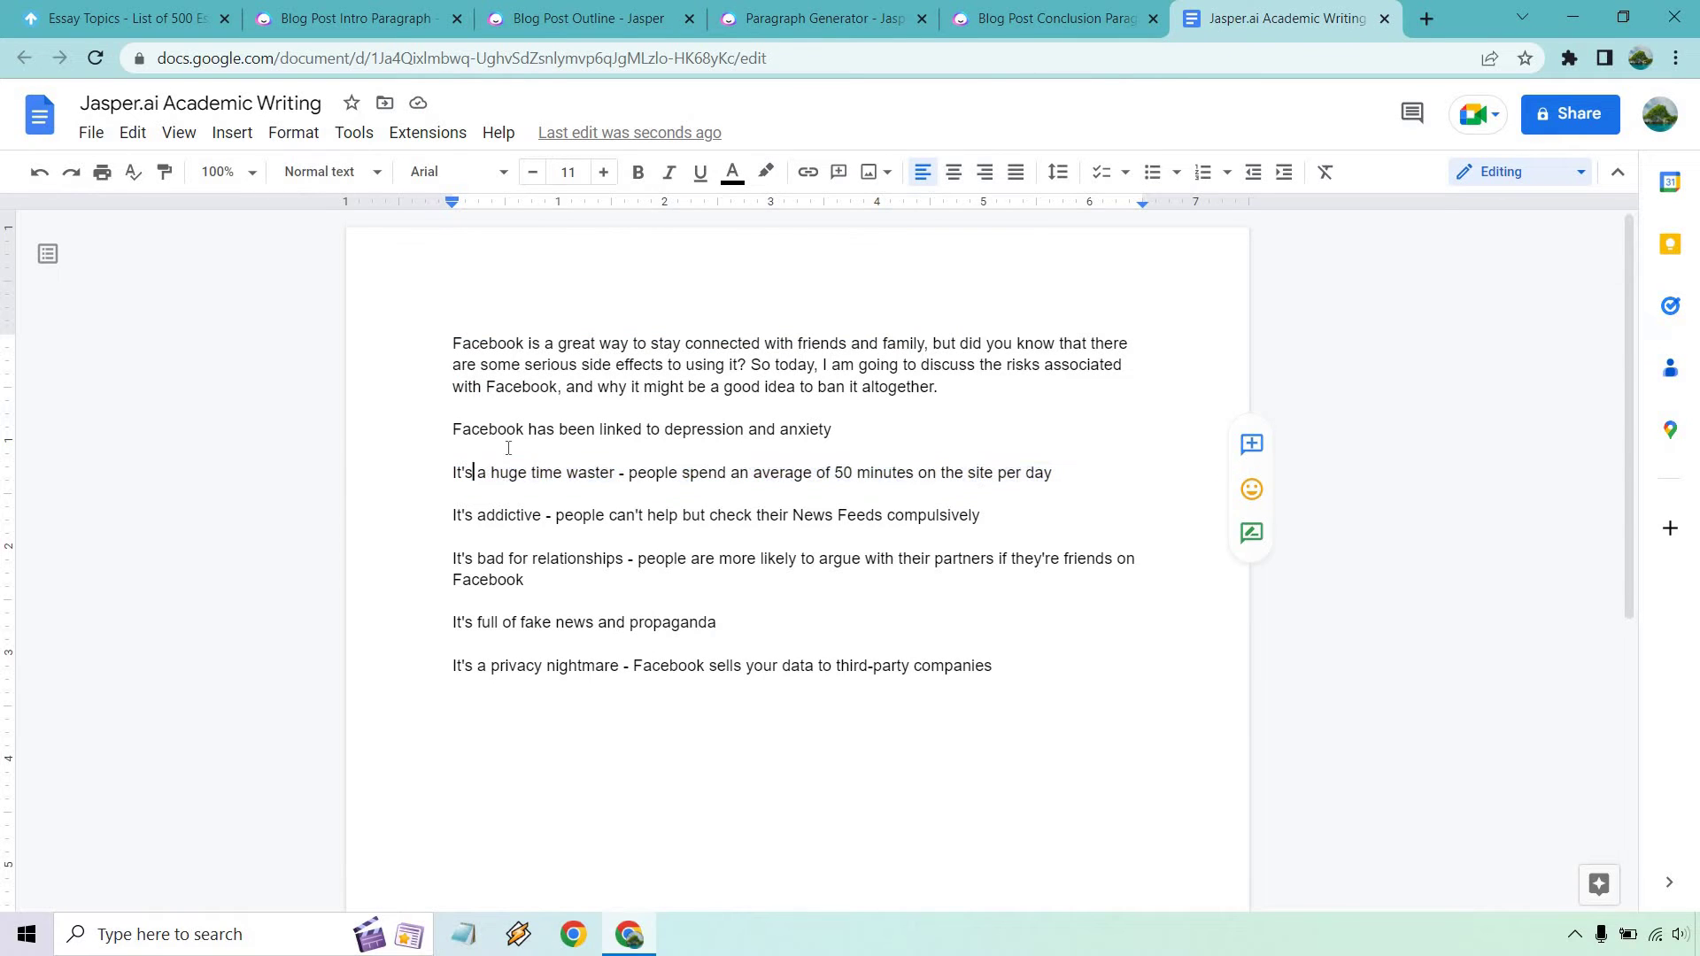
key(BackSpace)
key(BackSpace)
key(BackSpace)
key(BackSpace)
text(Facebook)
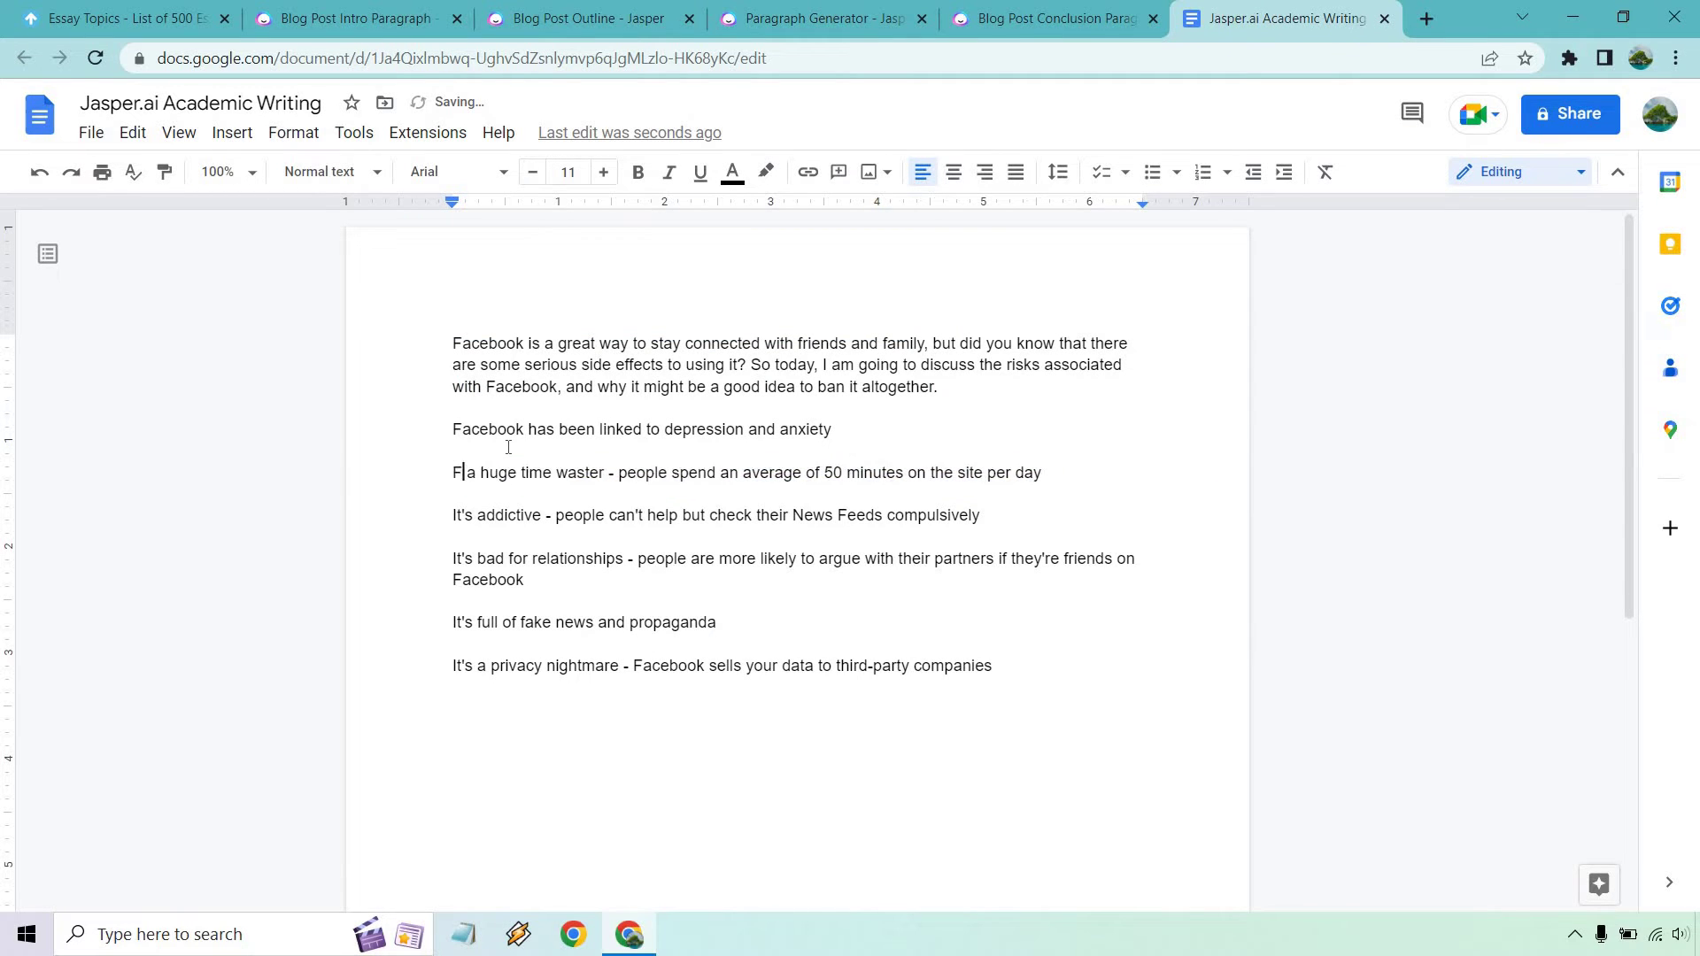
click(479, 524)
key(BackSpace)
key(BackSpace)
key(BackSpace)
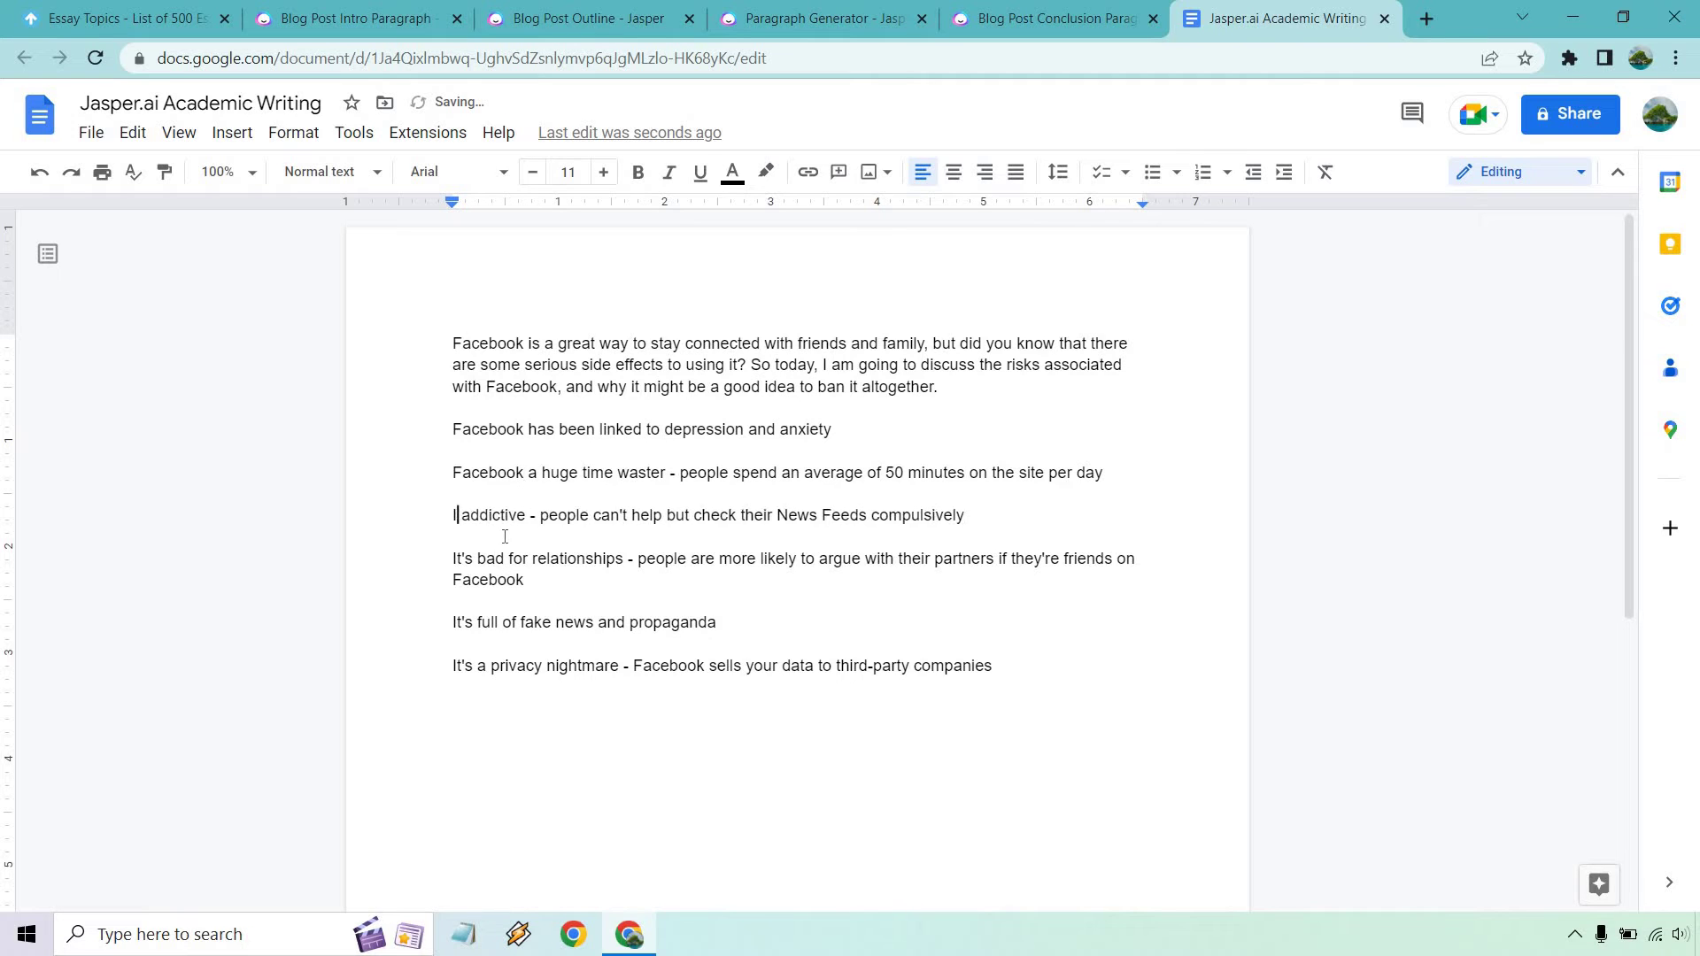
key(BackSpace)
text(Facebook)
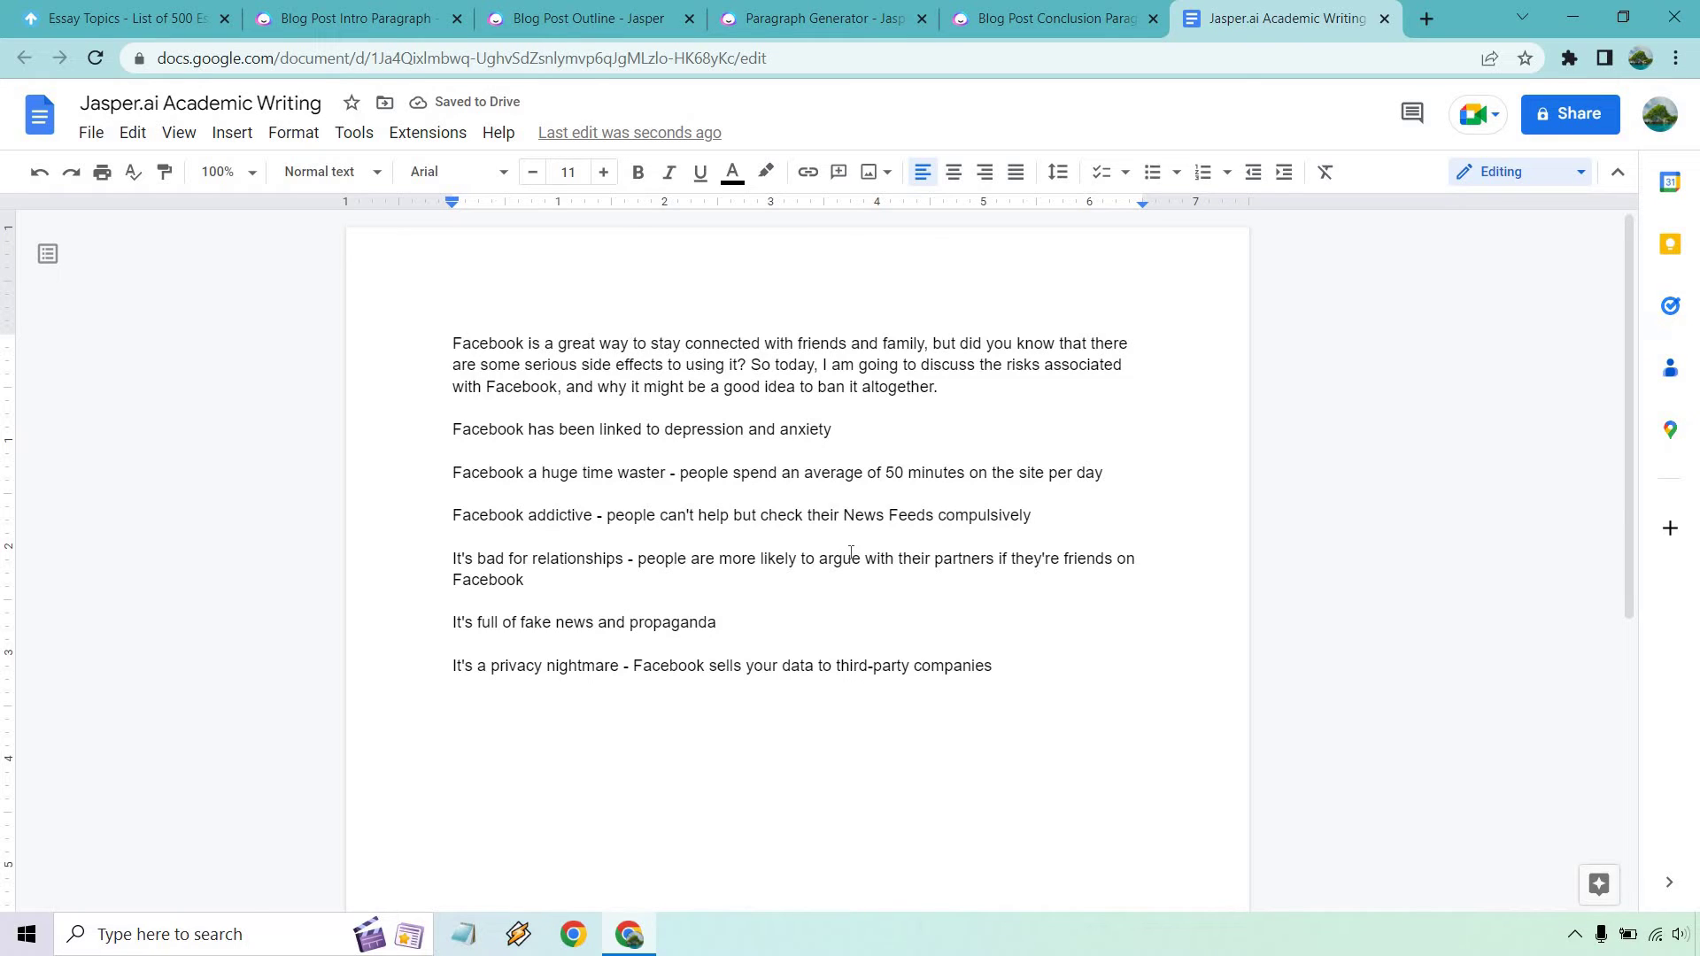
Reword the relationships point to open with 'Facebook is' and trim its explanation after the dash.
click(454, 564)
key(BackSpace)
text(Facebook )
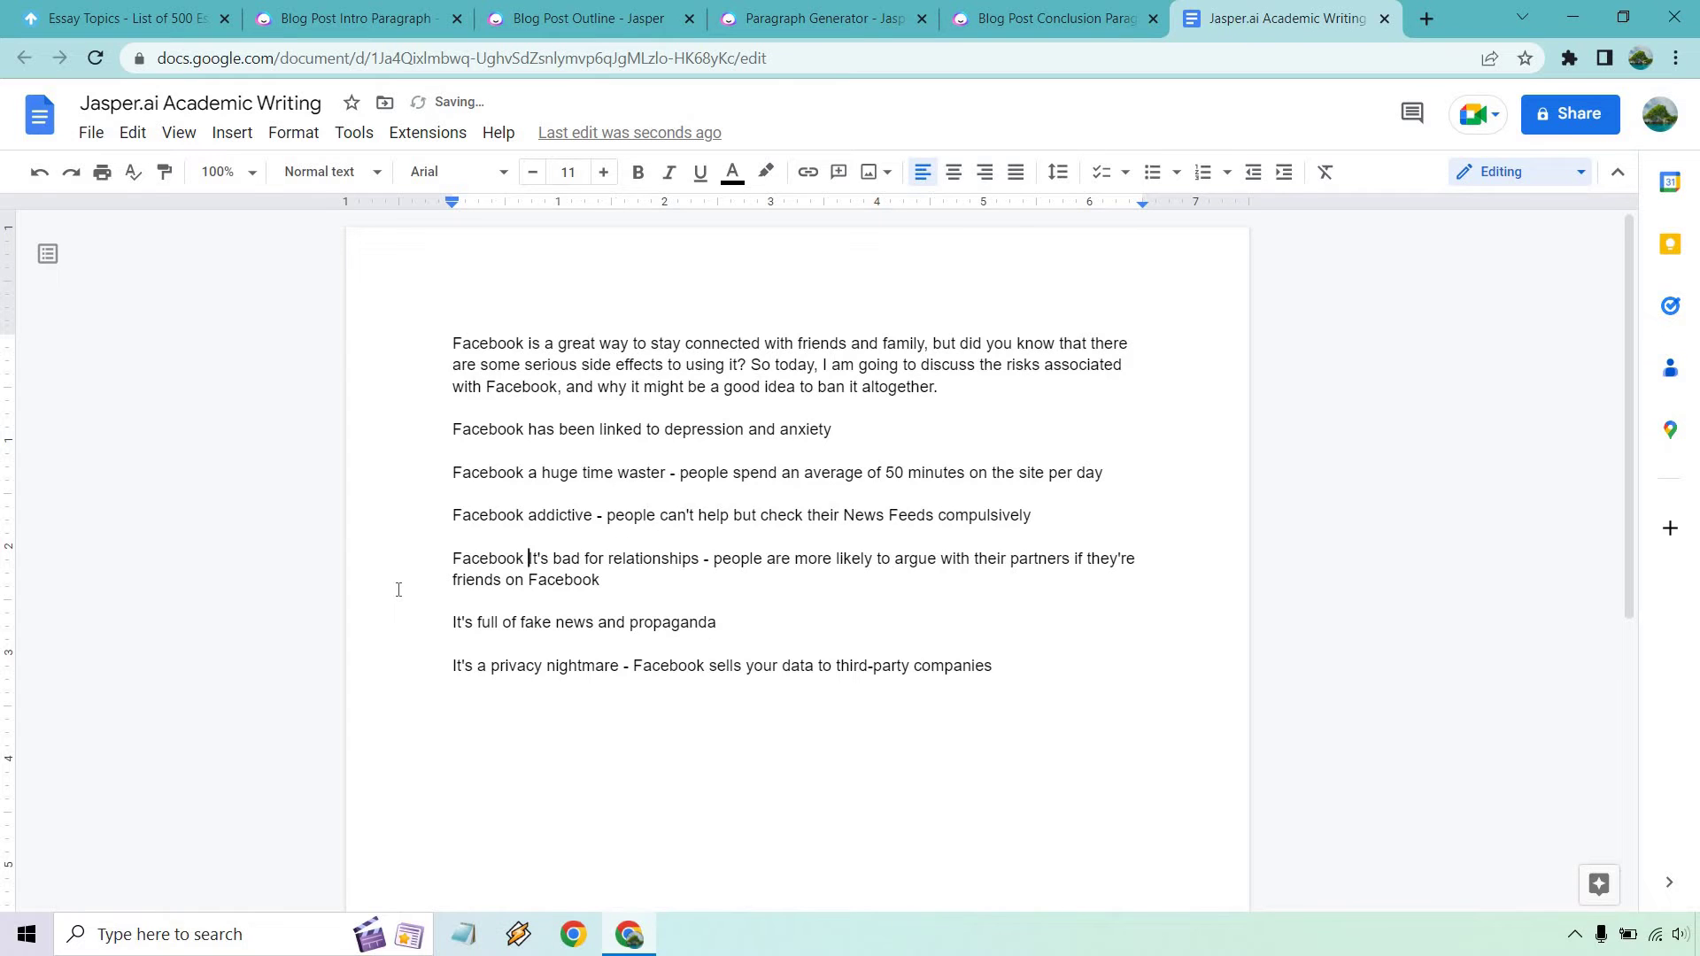
text(is)
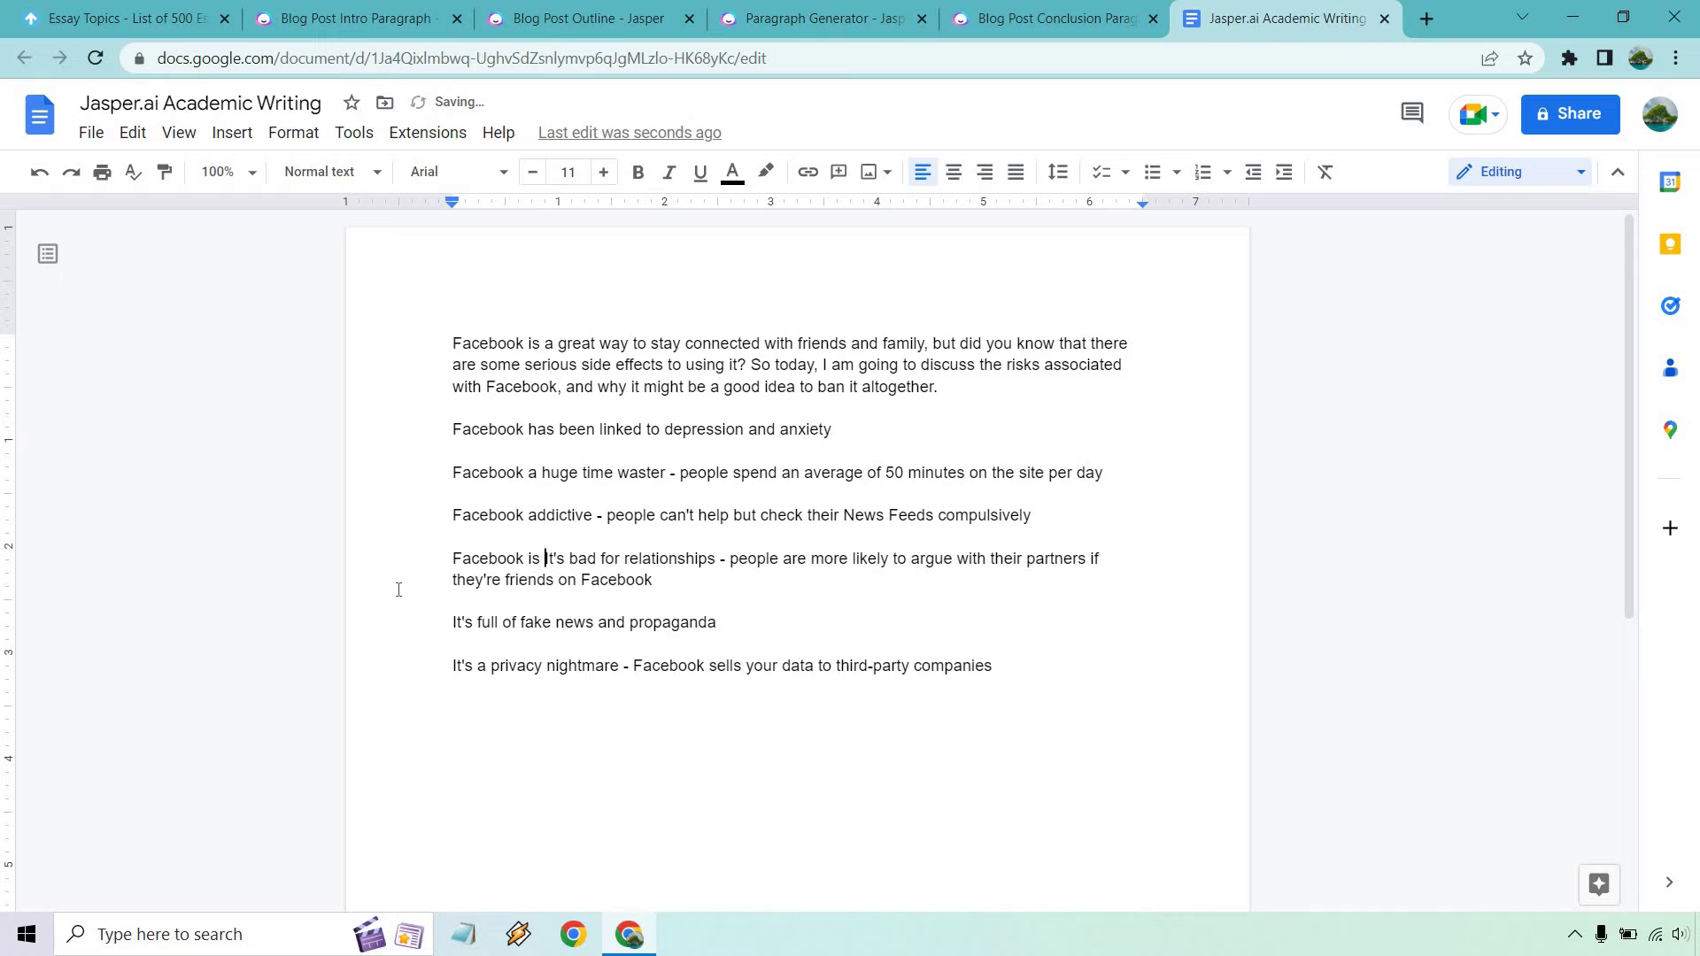
key(Delete)
key(Delete)
key(Delete)
key(Delete)
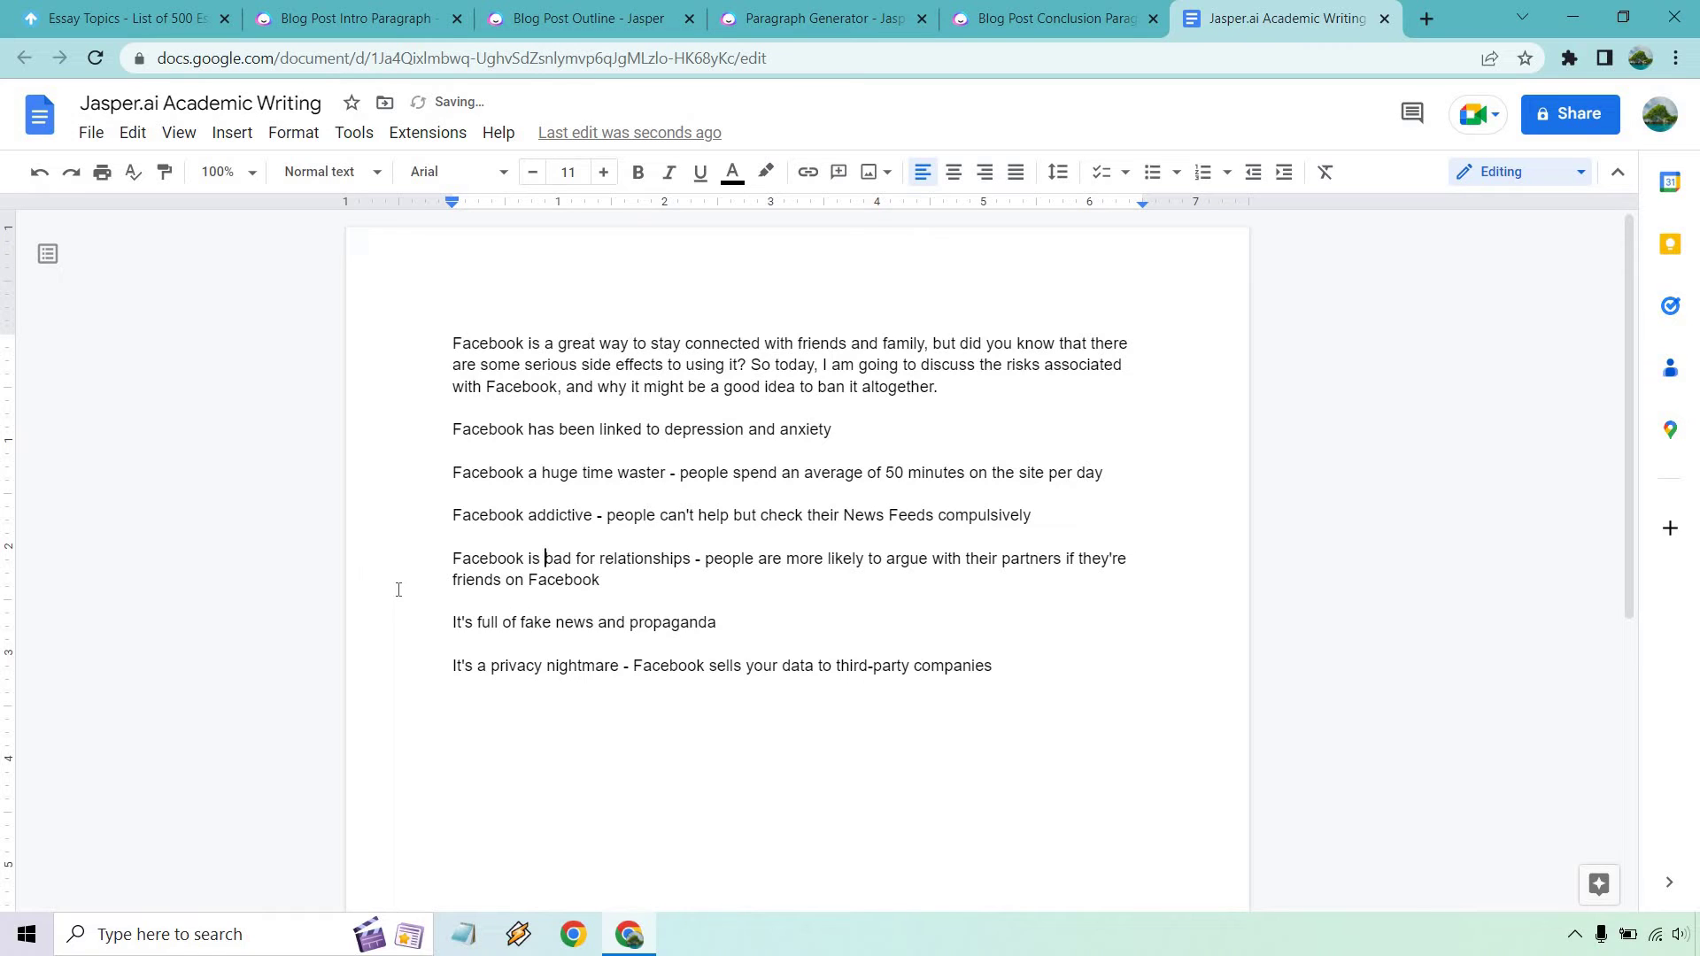
click(700, 567)
key(ctrl+shift+Down)
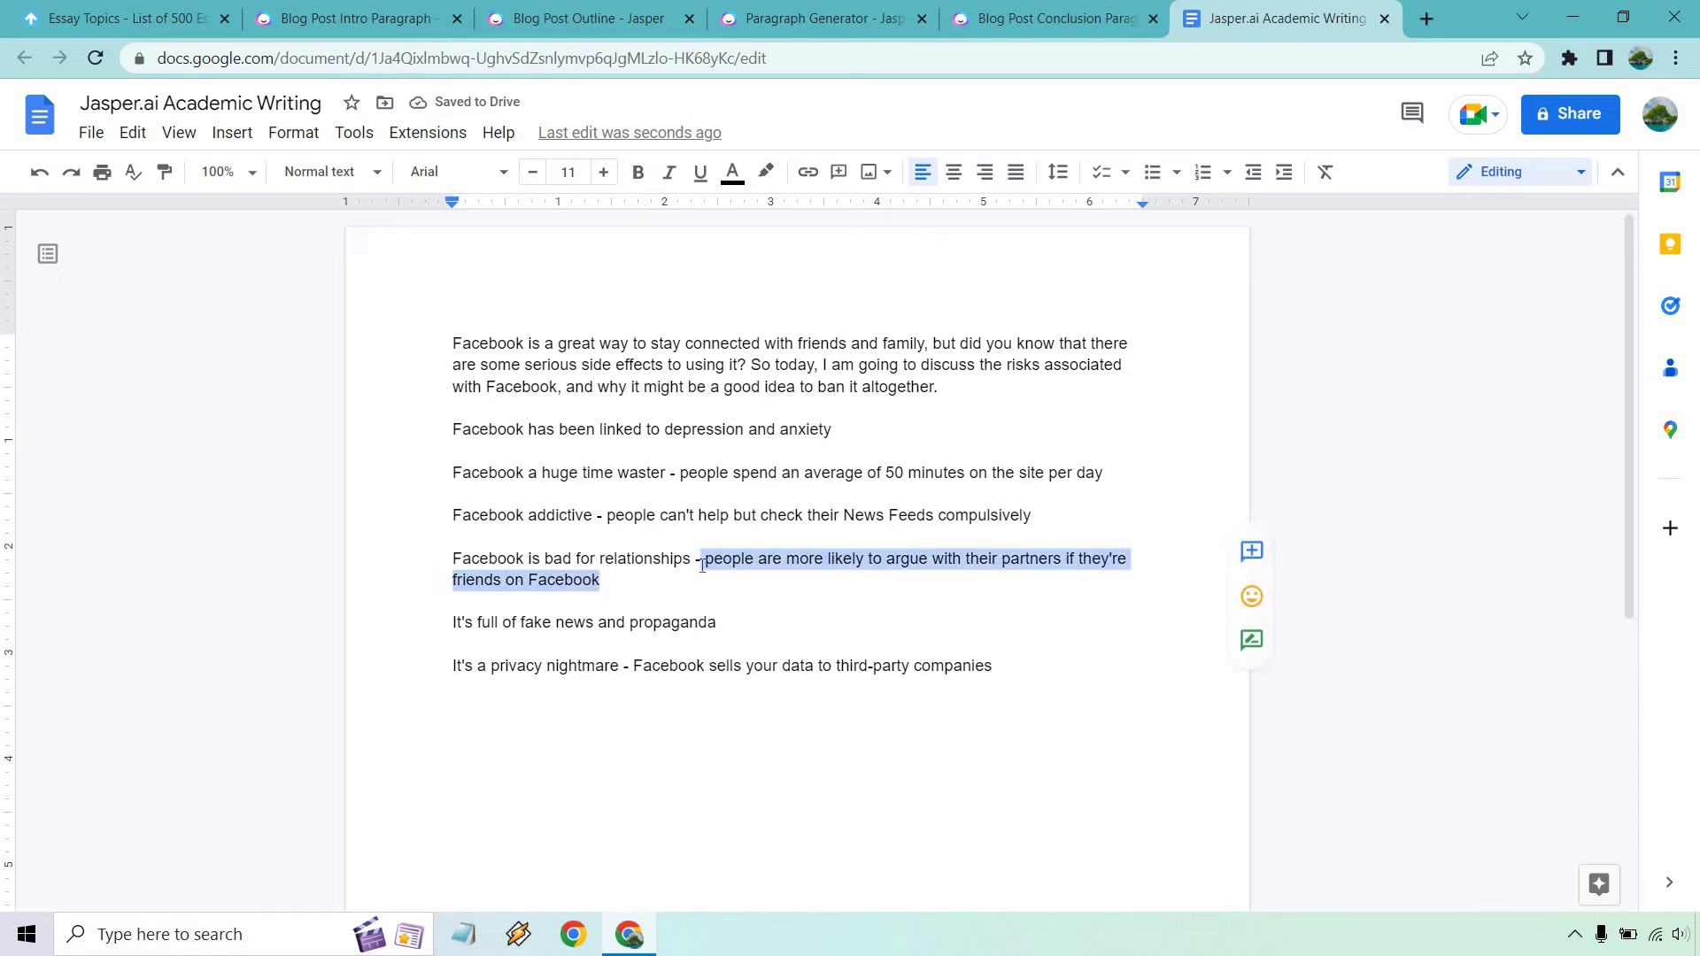
key(BackSpace)
key(BackSpace)
key(BackSpace)
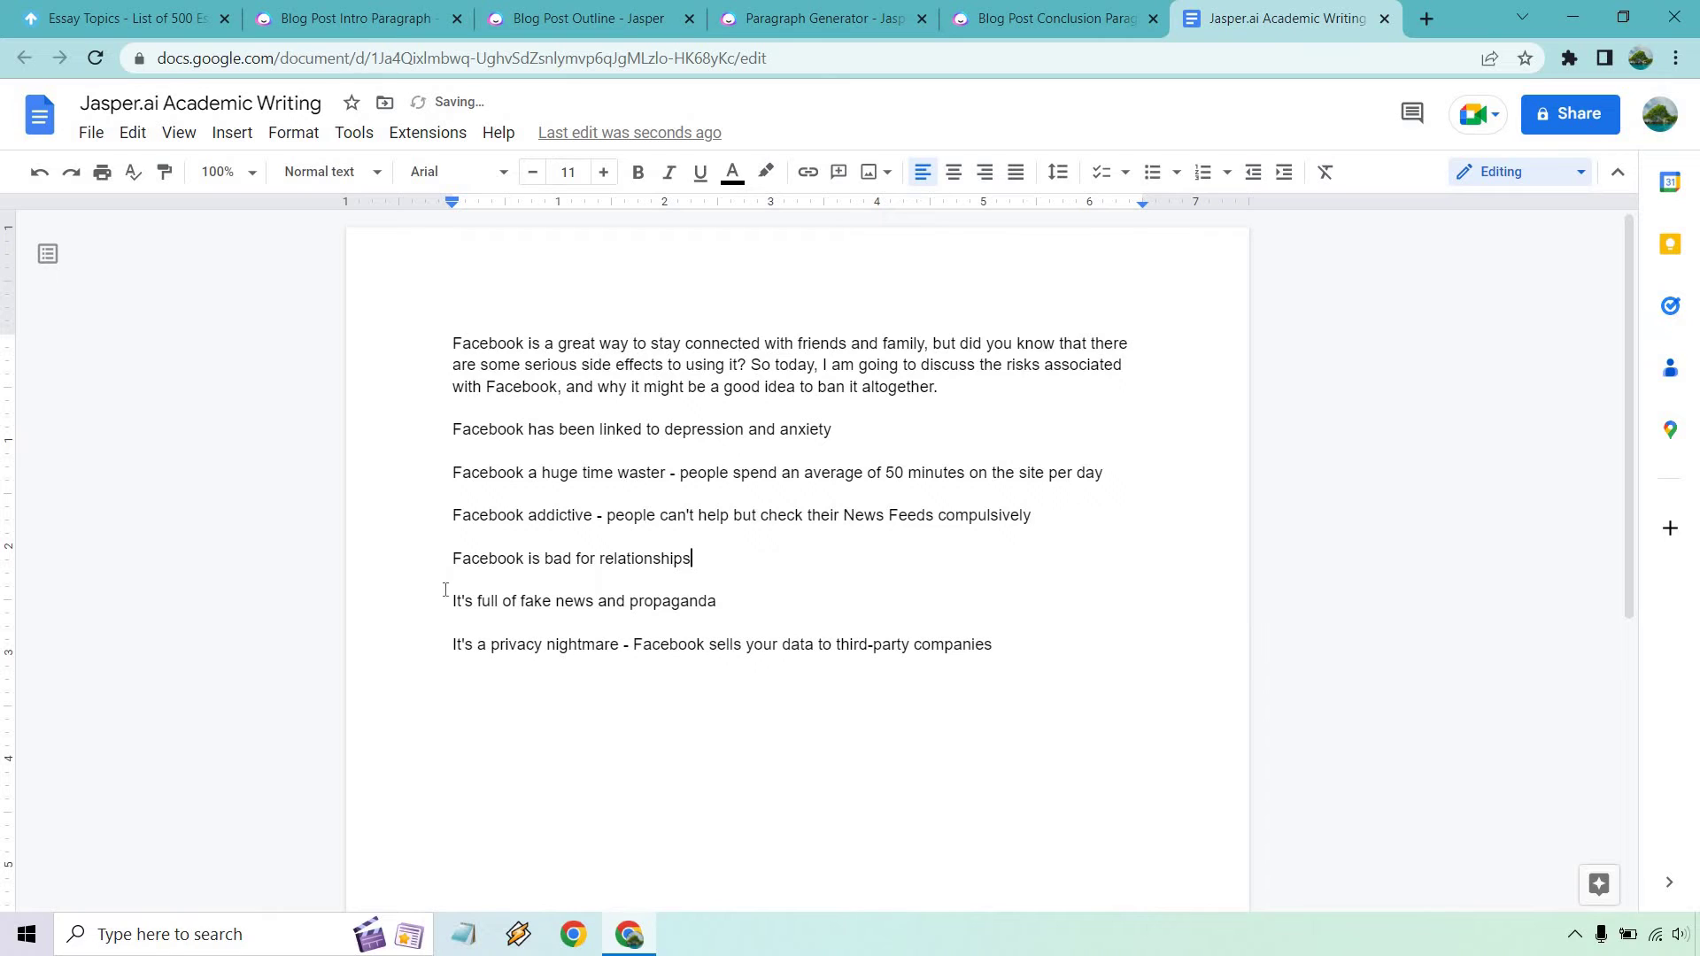
text(Facebook)
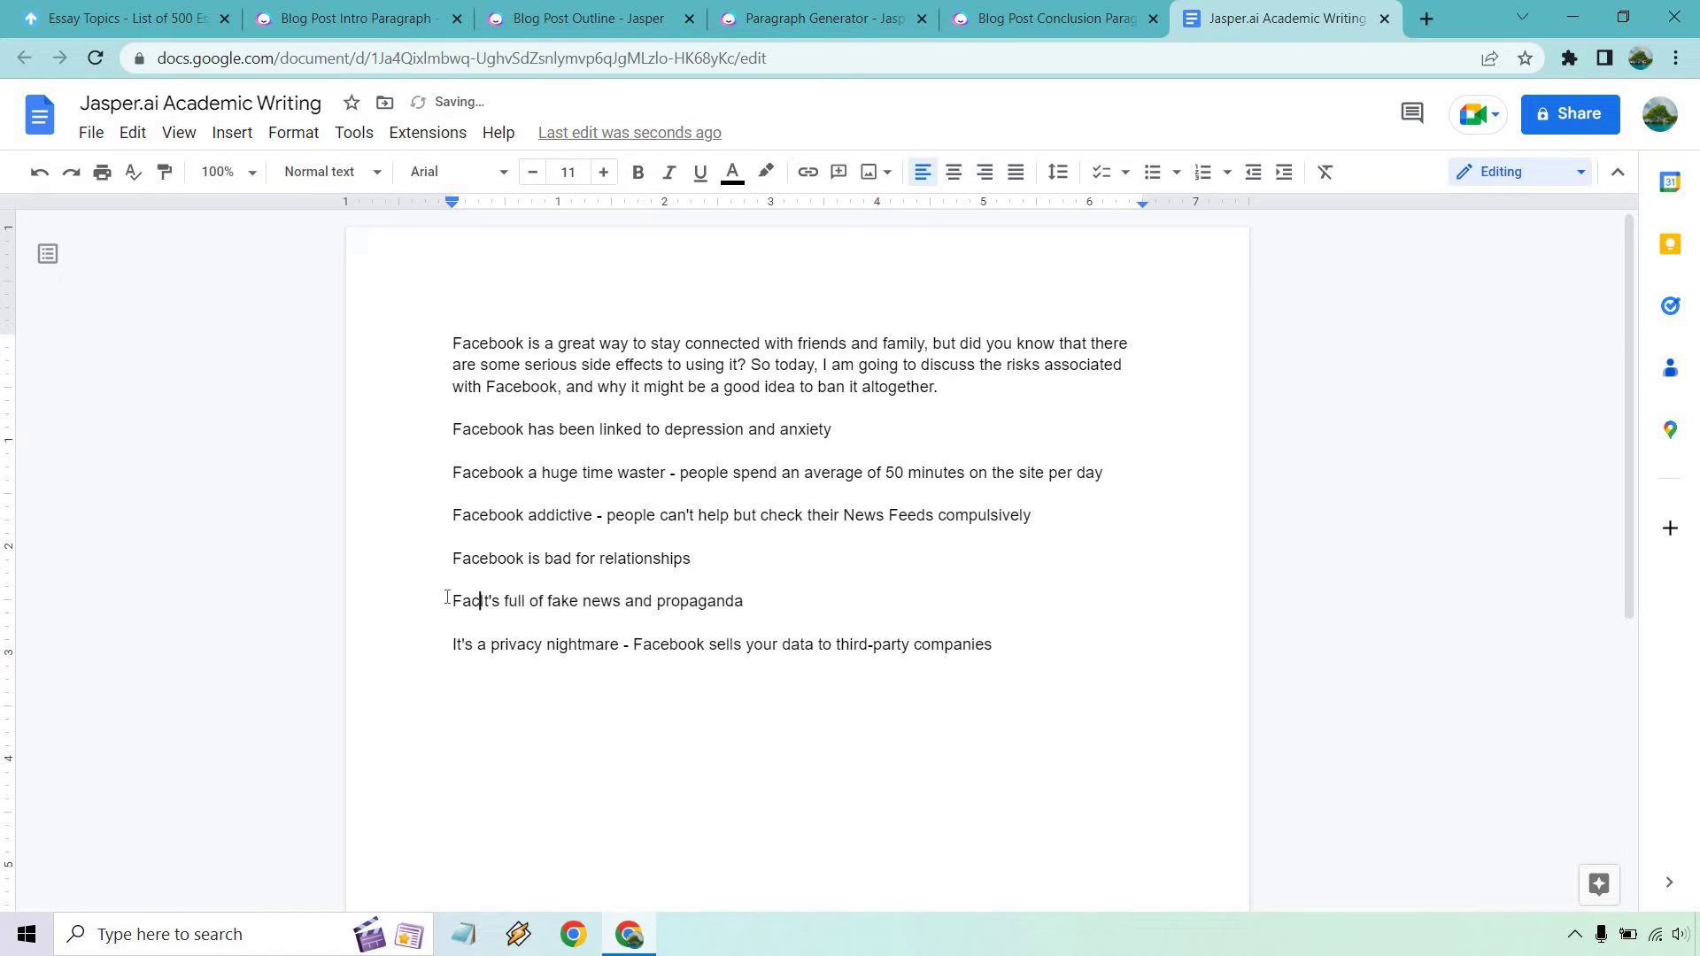
Start the propaganda and privacy points with Facebook, then select the depression and anxiety point.
key(Delete)
key(Delete)
key(Delete)
key(Delete)
key(Delete)
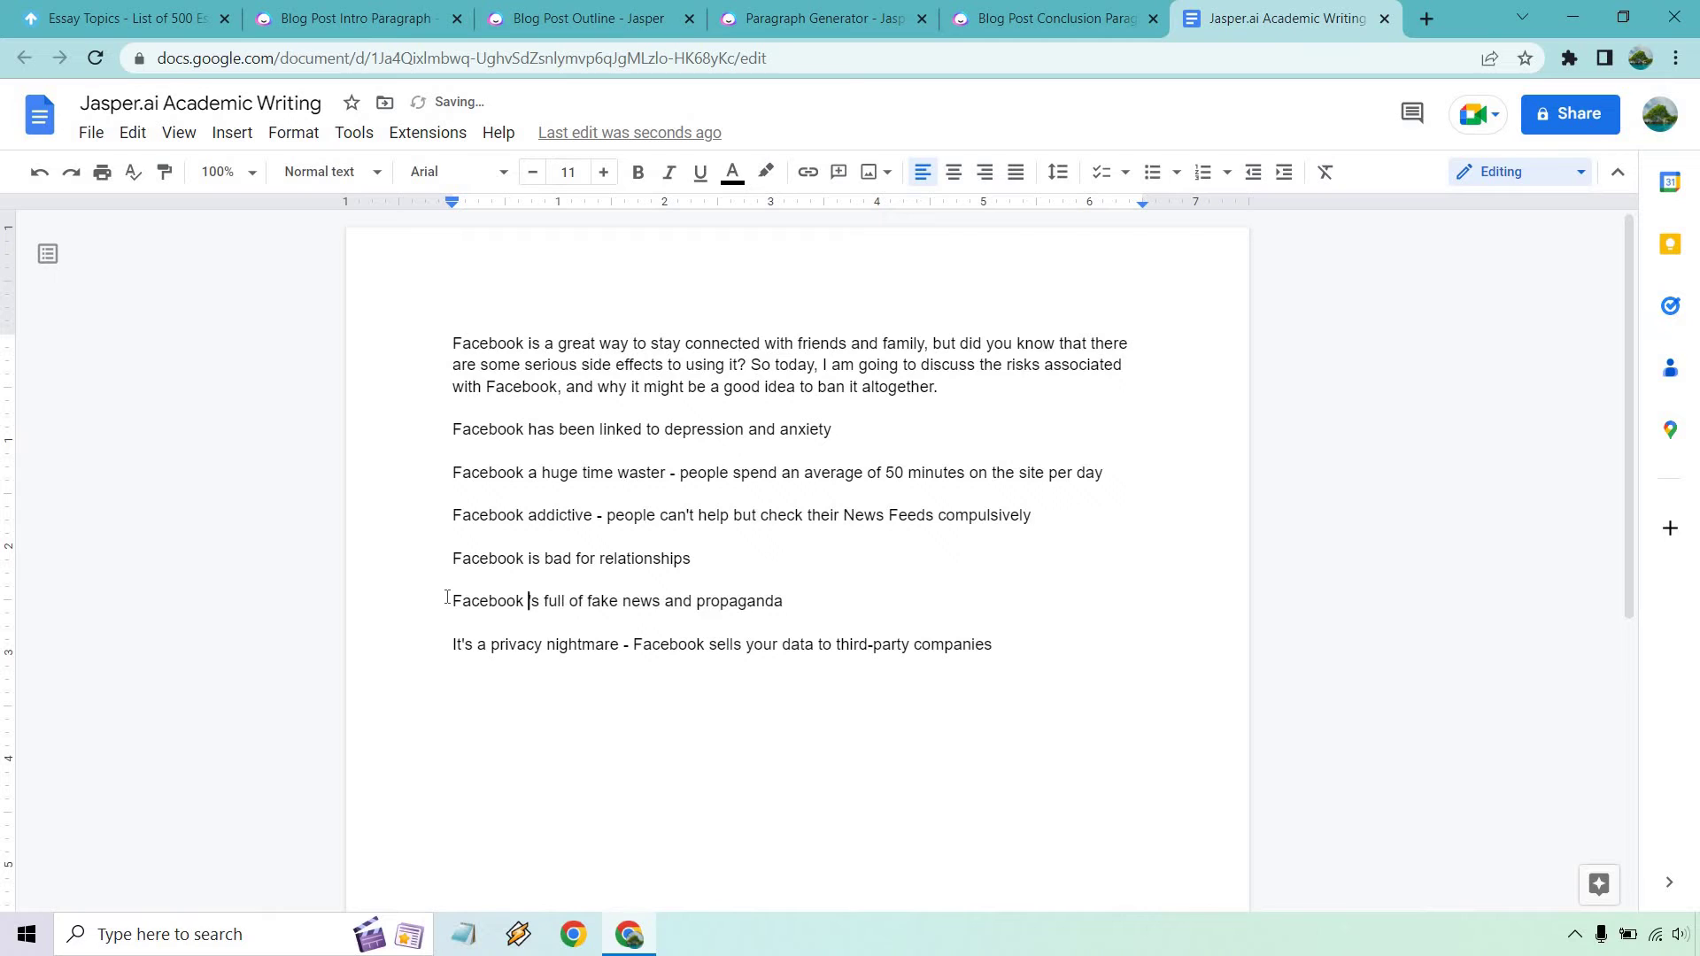
text(is)
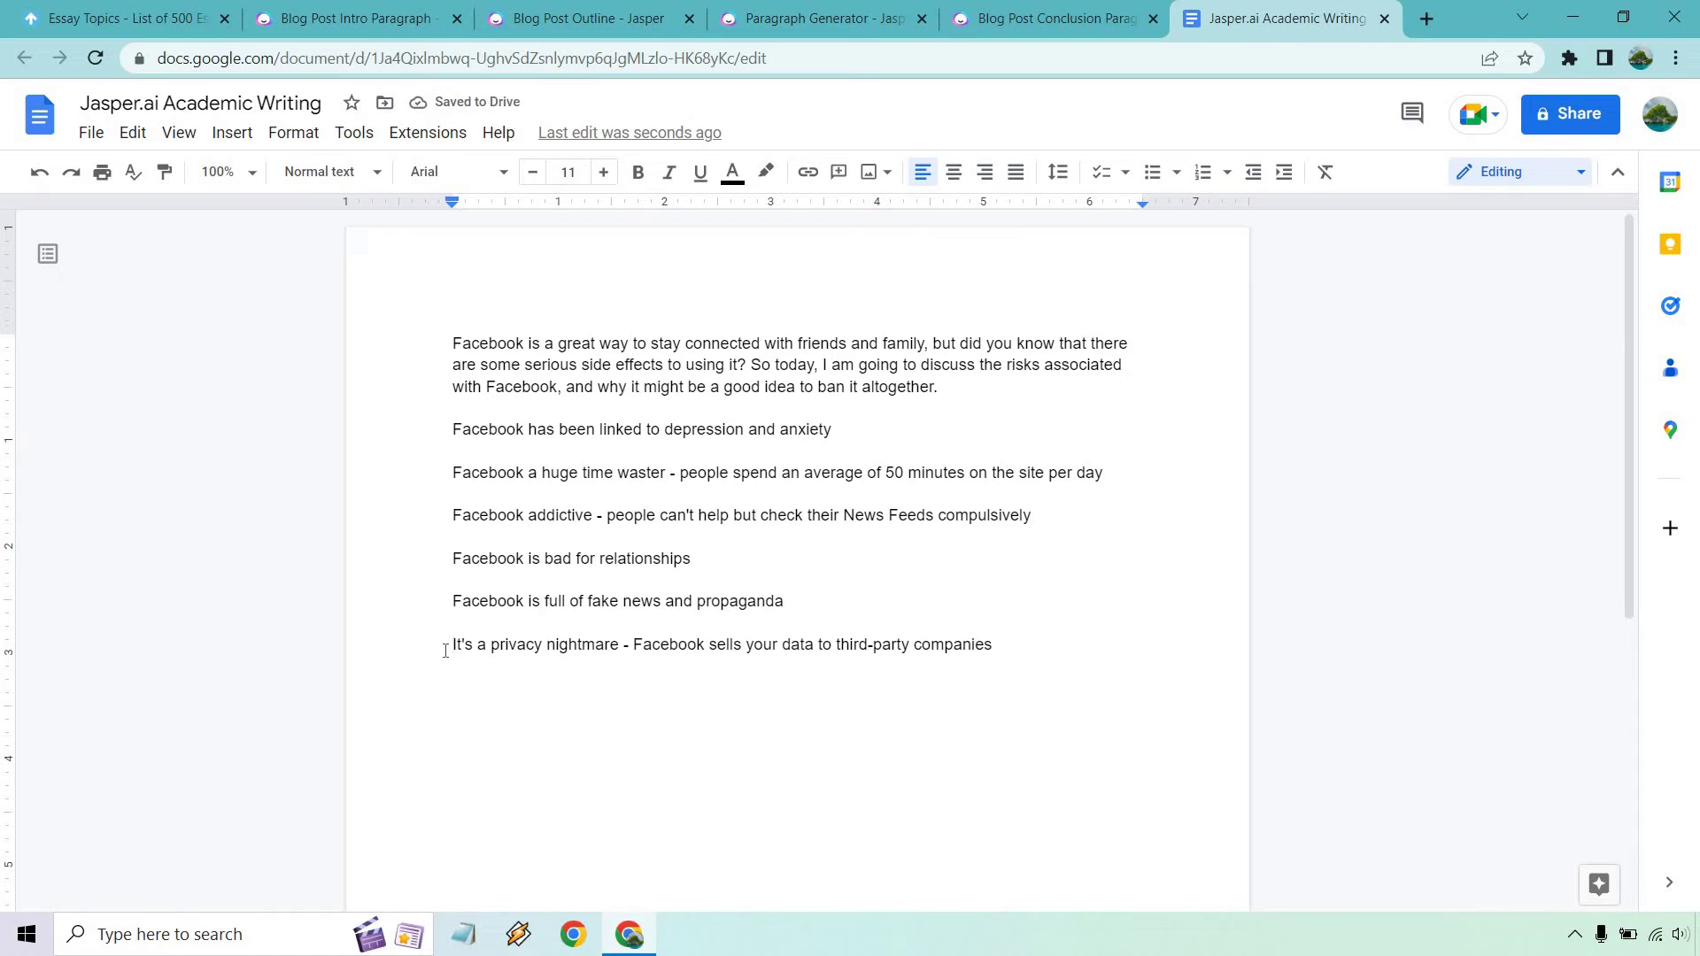
key(BackSpace)
key(Return)
text(Facebook can)
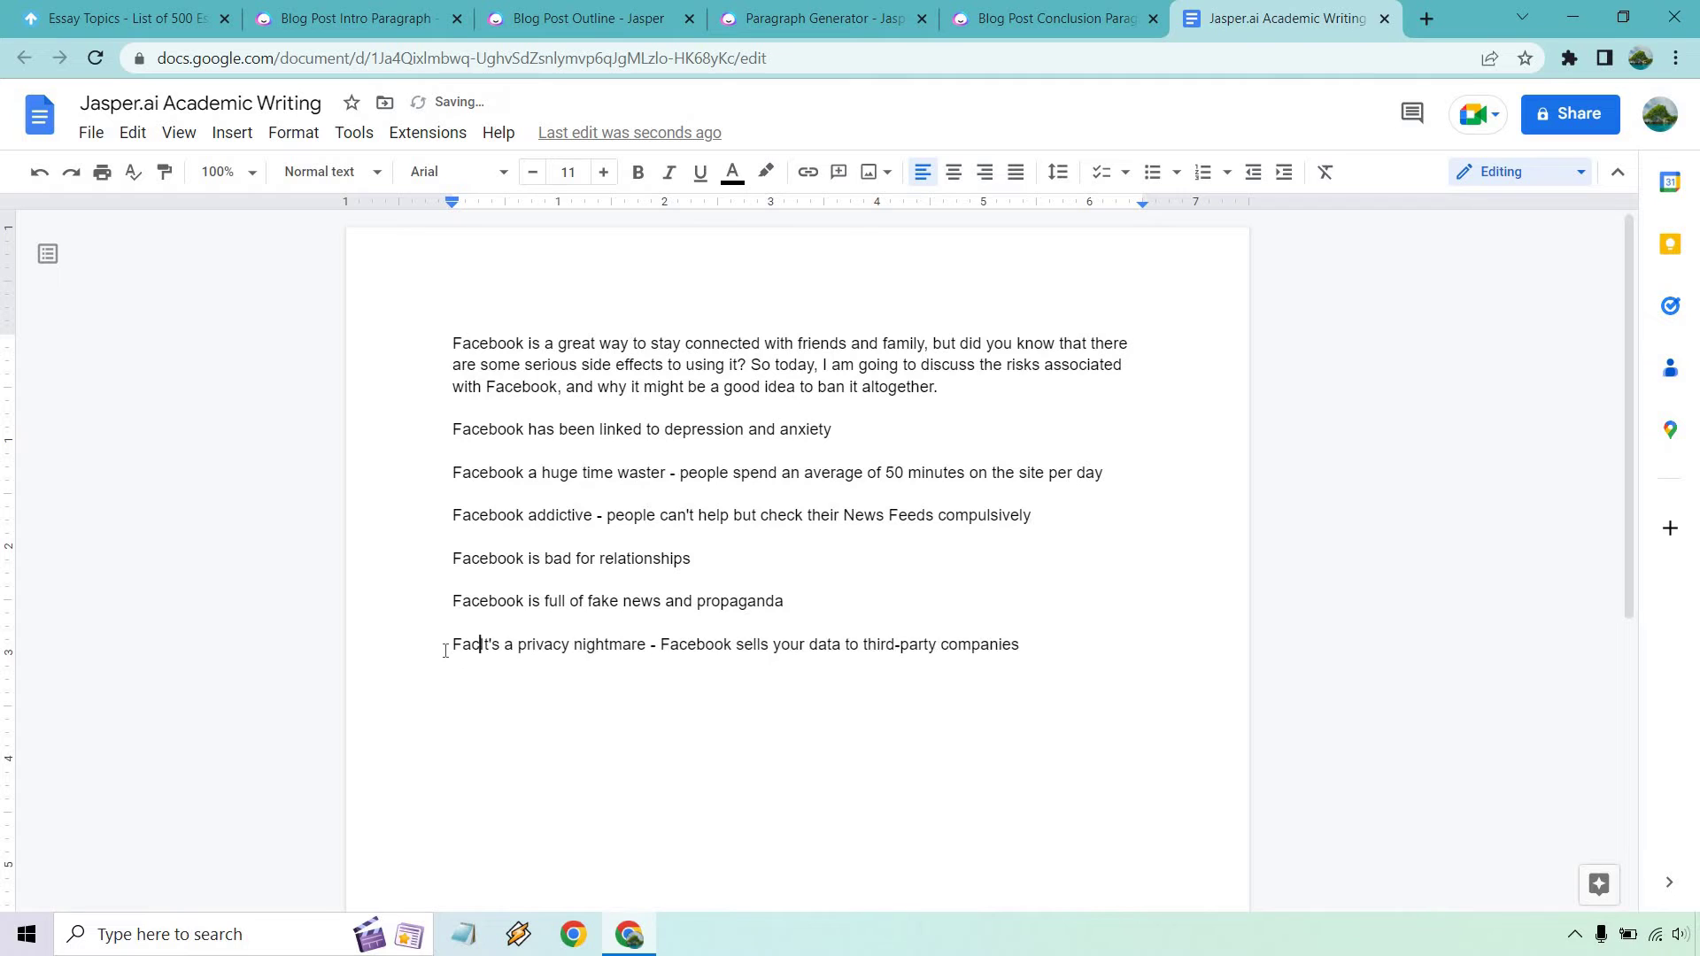
text( be)
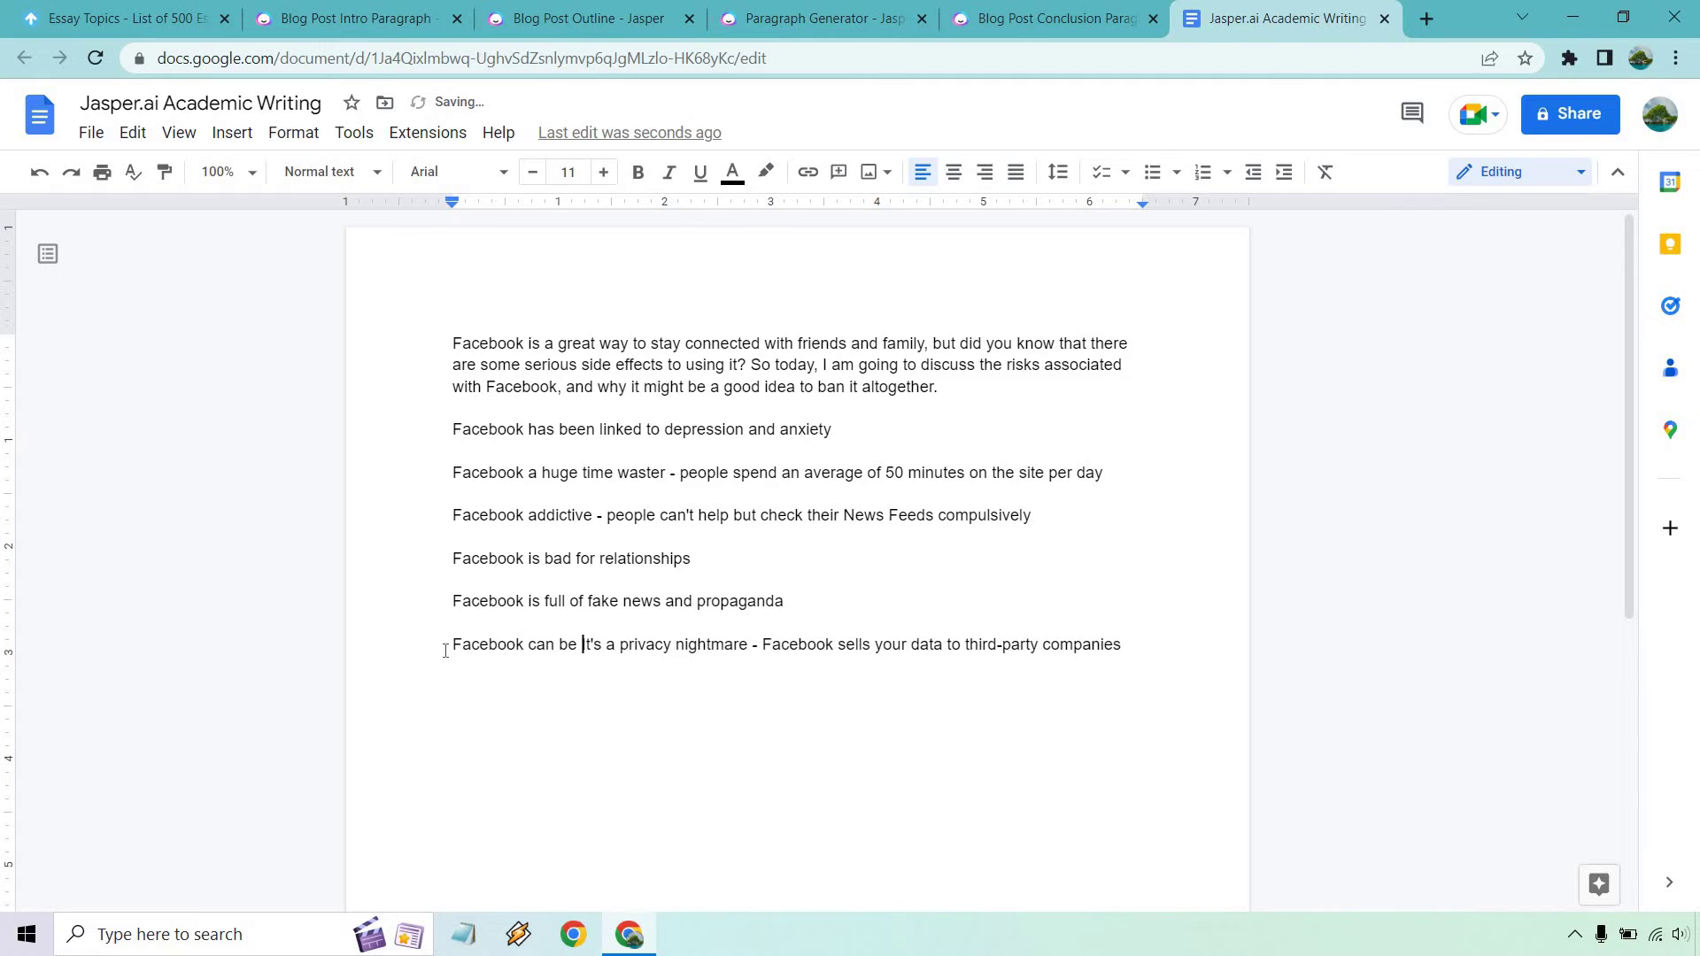
key(Delete)
key(Delete)
key(Delete)
key(Delete)
key(Delete)
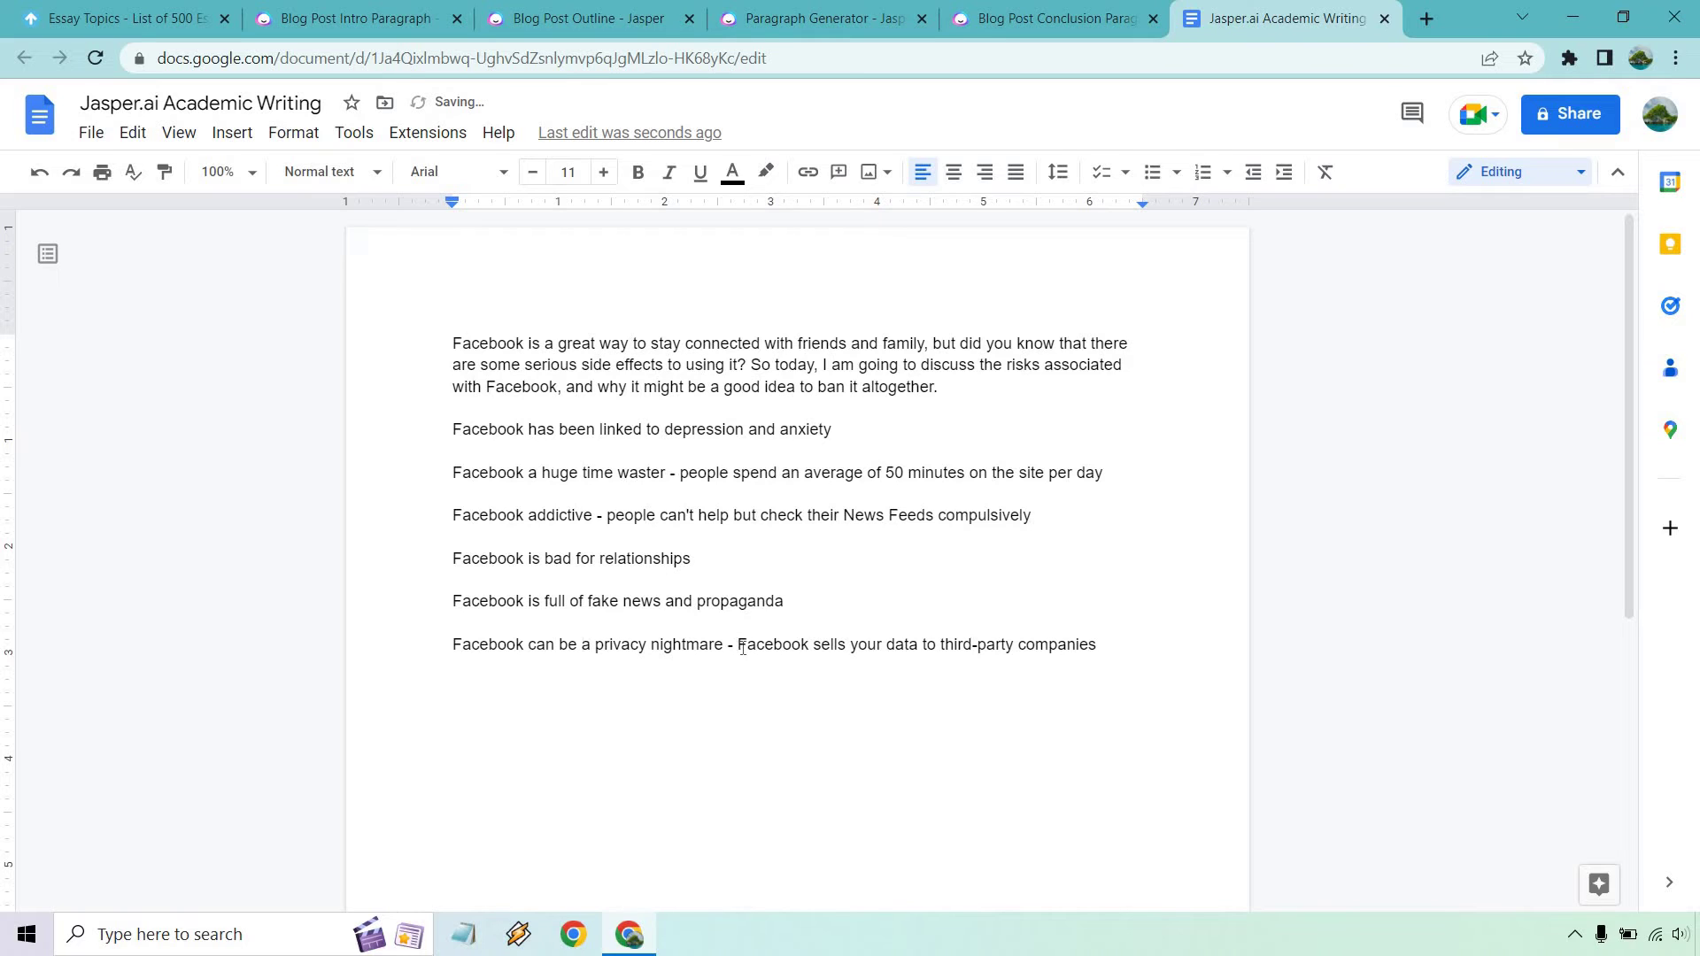
drag(831, 428, 454, 425)
key(ctrl+c)
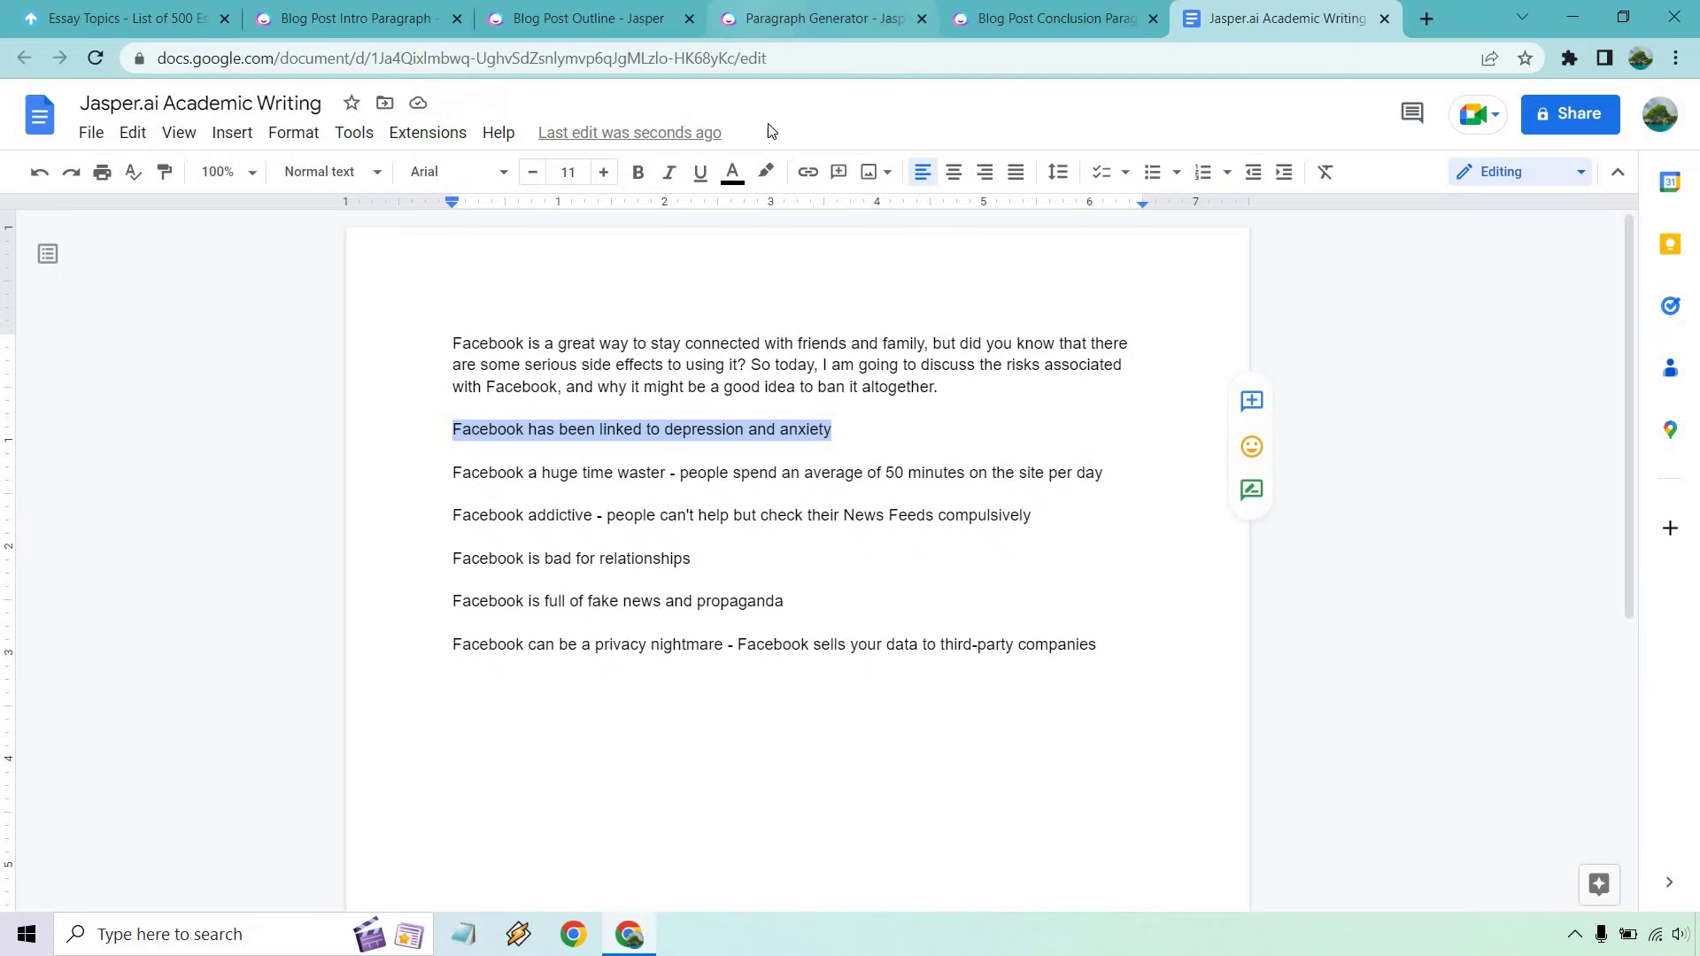
Use the depression and anxiety point as the Paragraph Generator topic and generate a paragraph.
click(823, 17)
triple_click(655, 300)
key(ctrl+v)
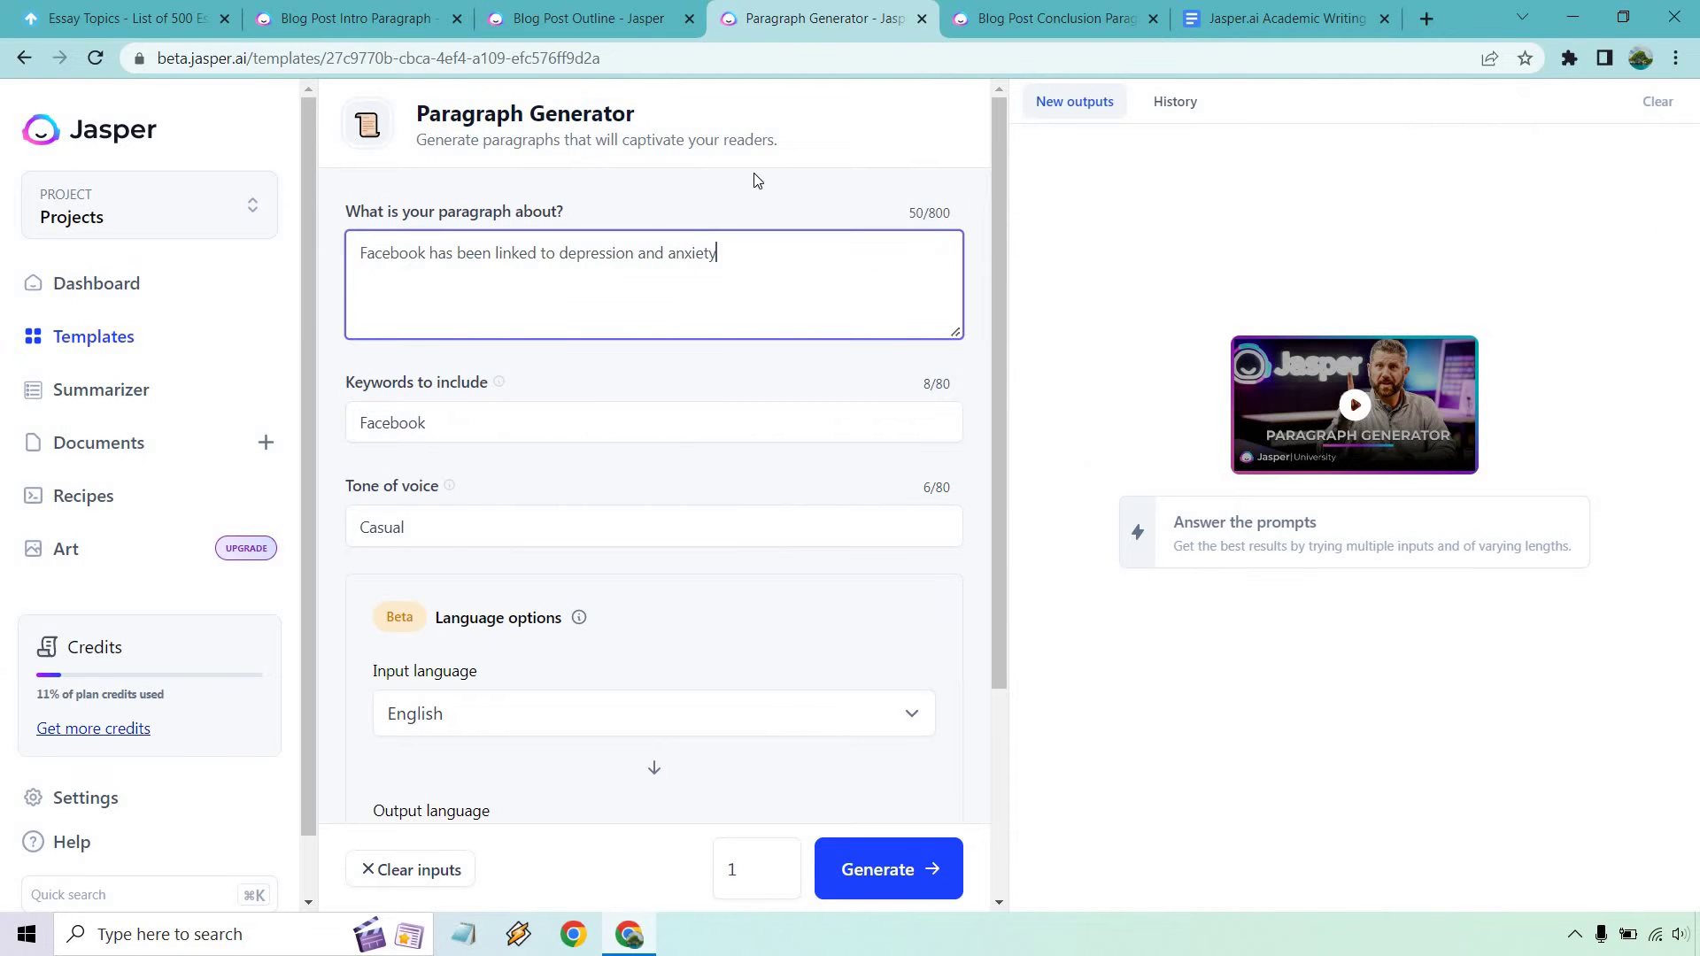
click(808, 581)
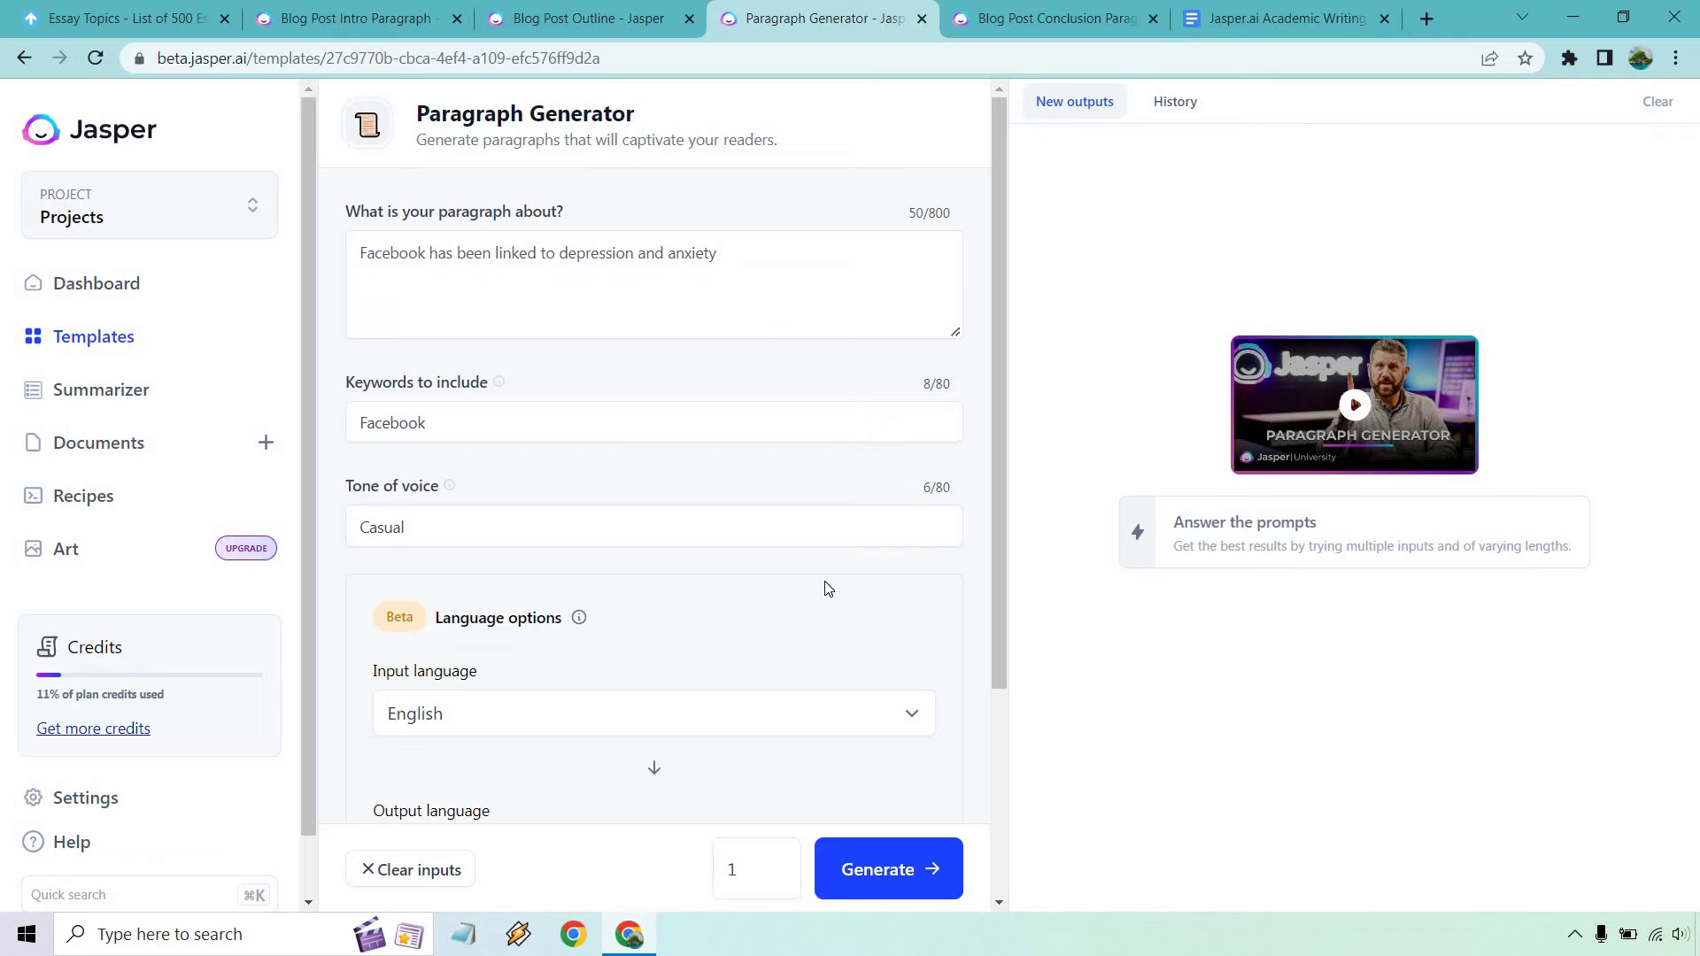
click(885, 863)
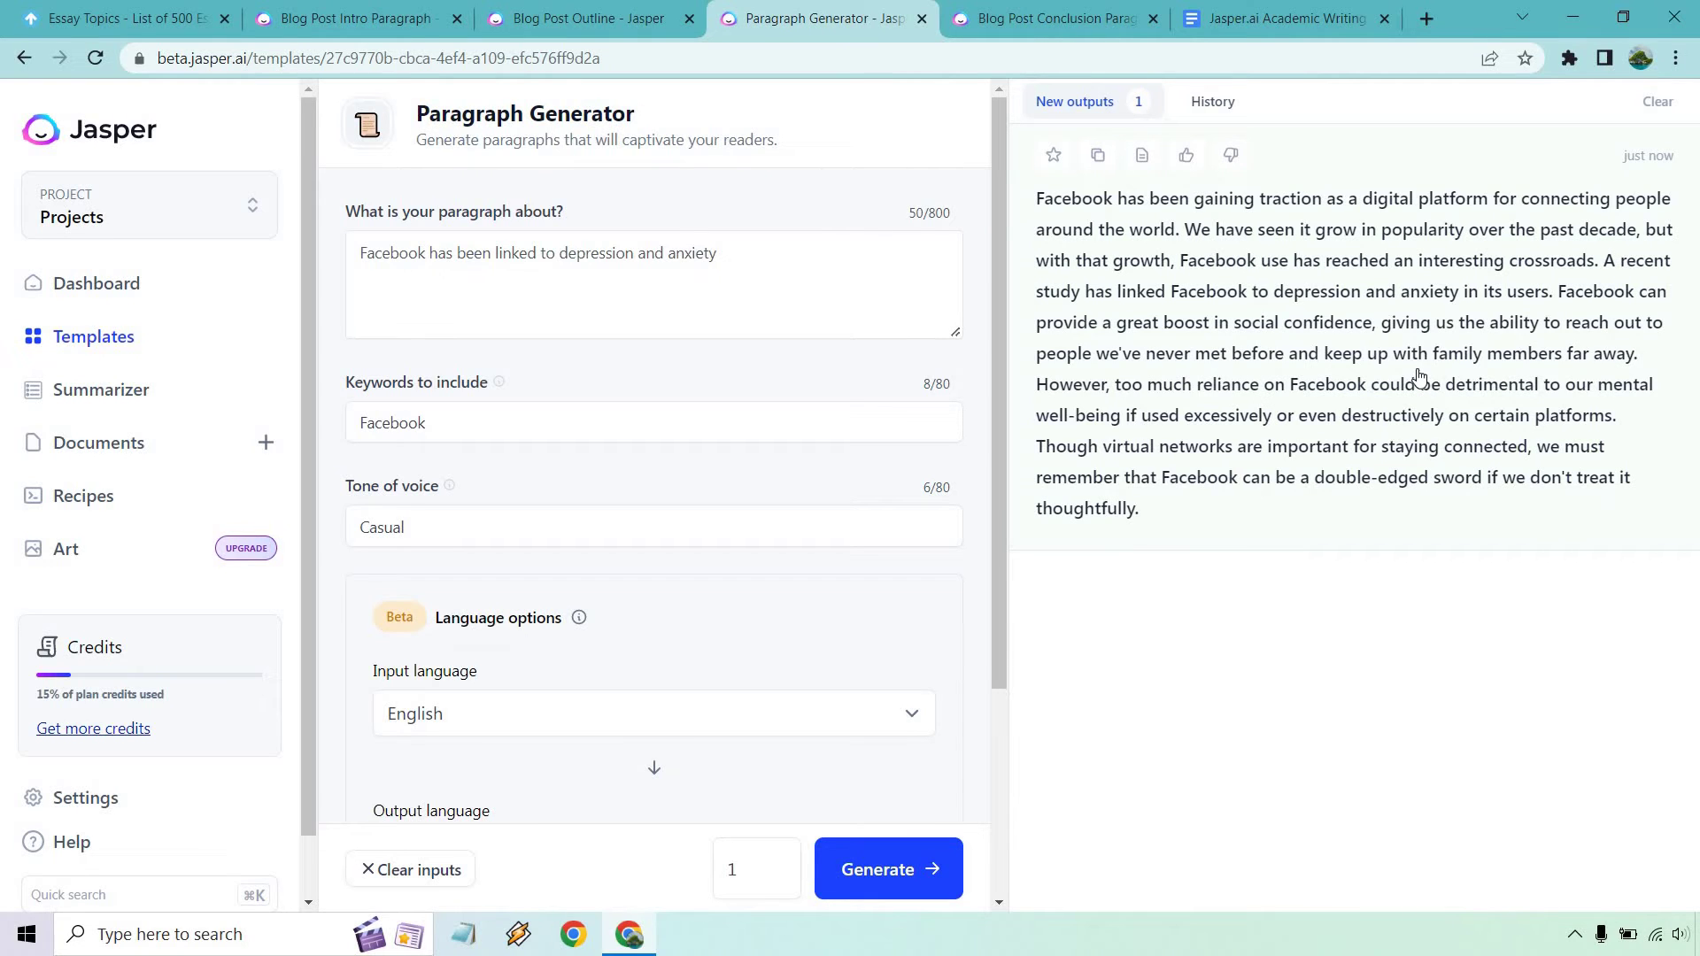
Copy the generated paragraph and paste it over the depression and anxiety point in the essay.
click(1098, 155)
click(1220, 7)
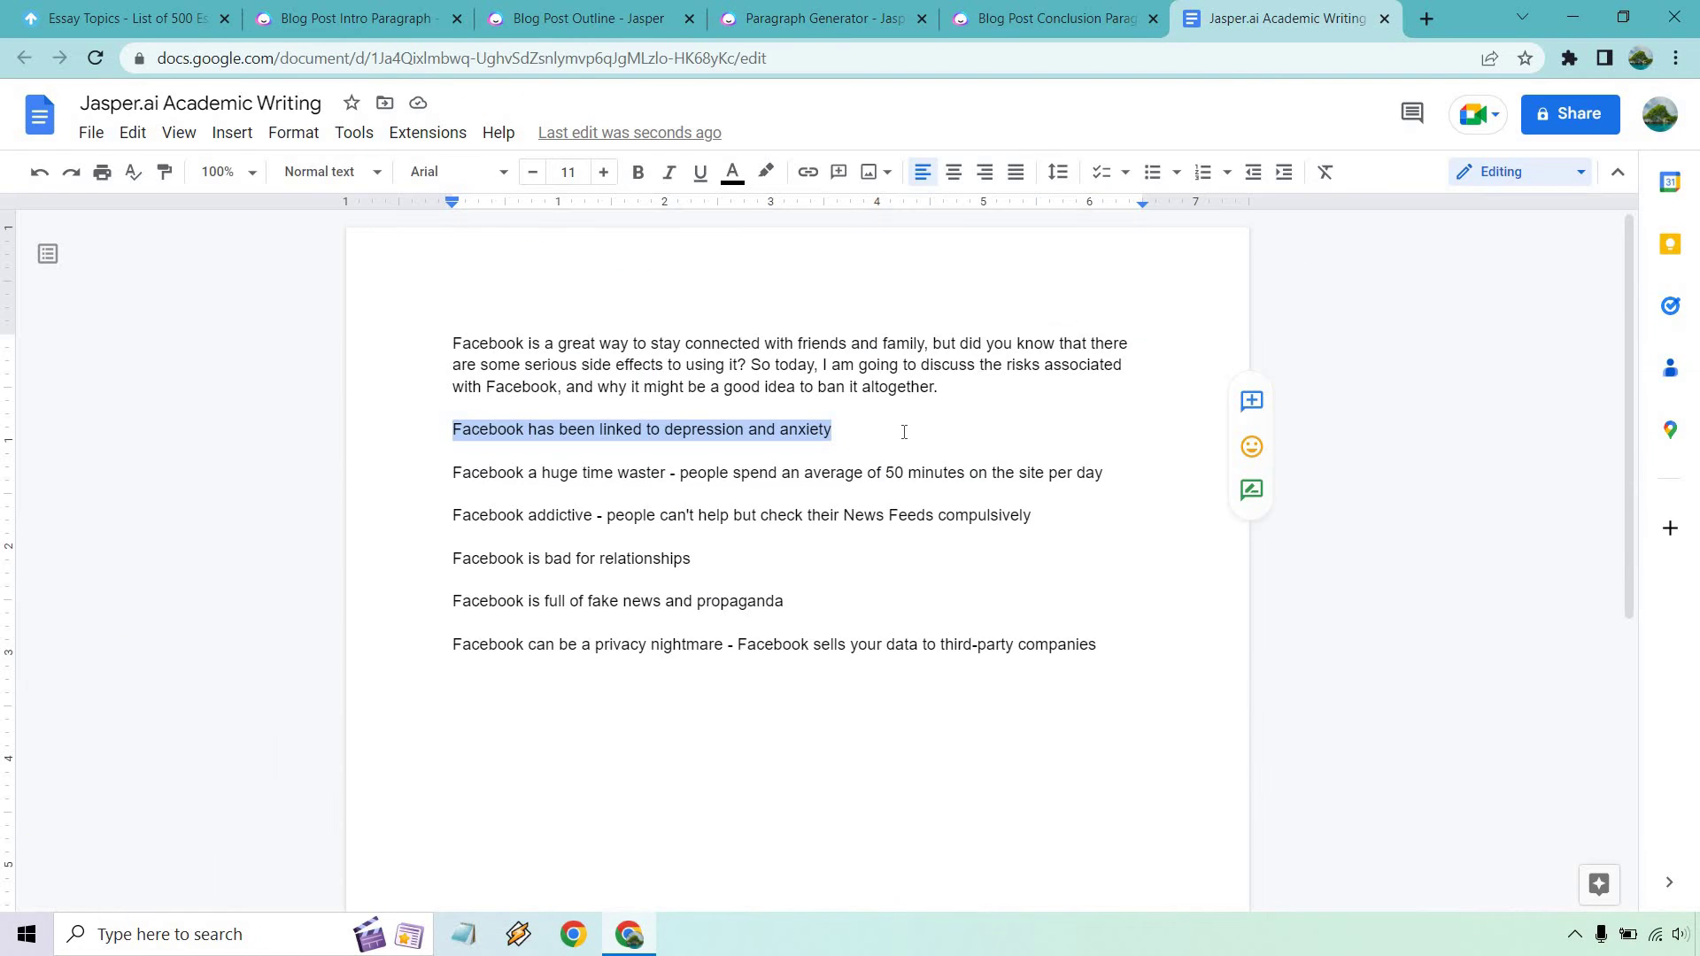
key(ctrl+v)
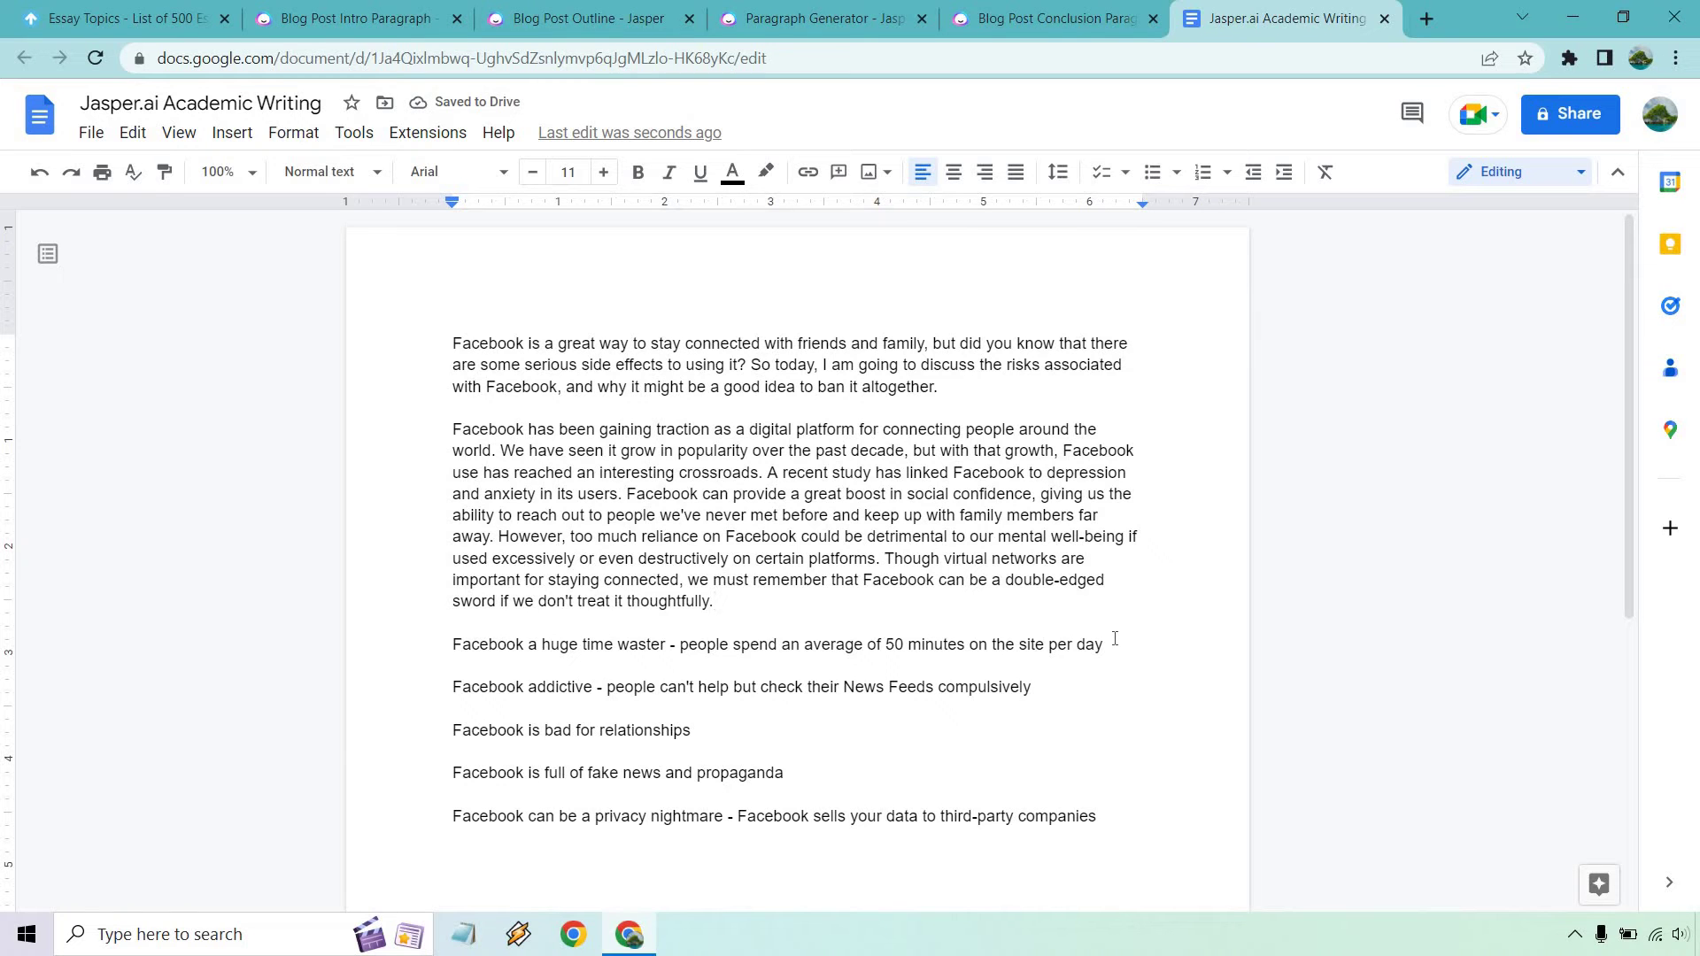
Append ', and it's a good reason for having it banned.' to the Jasper paragraph topic.
click(819, 19)
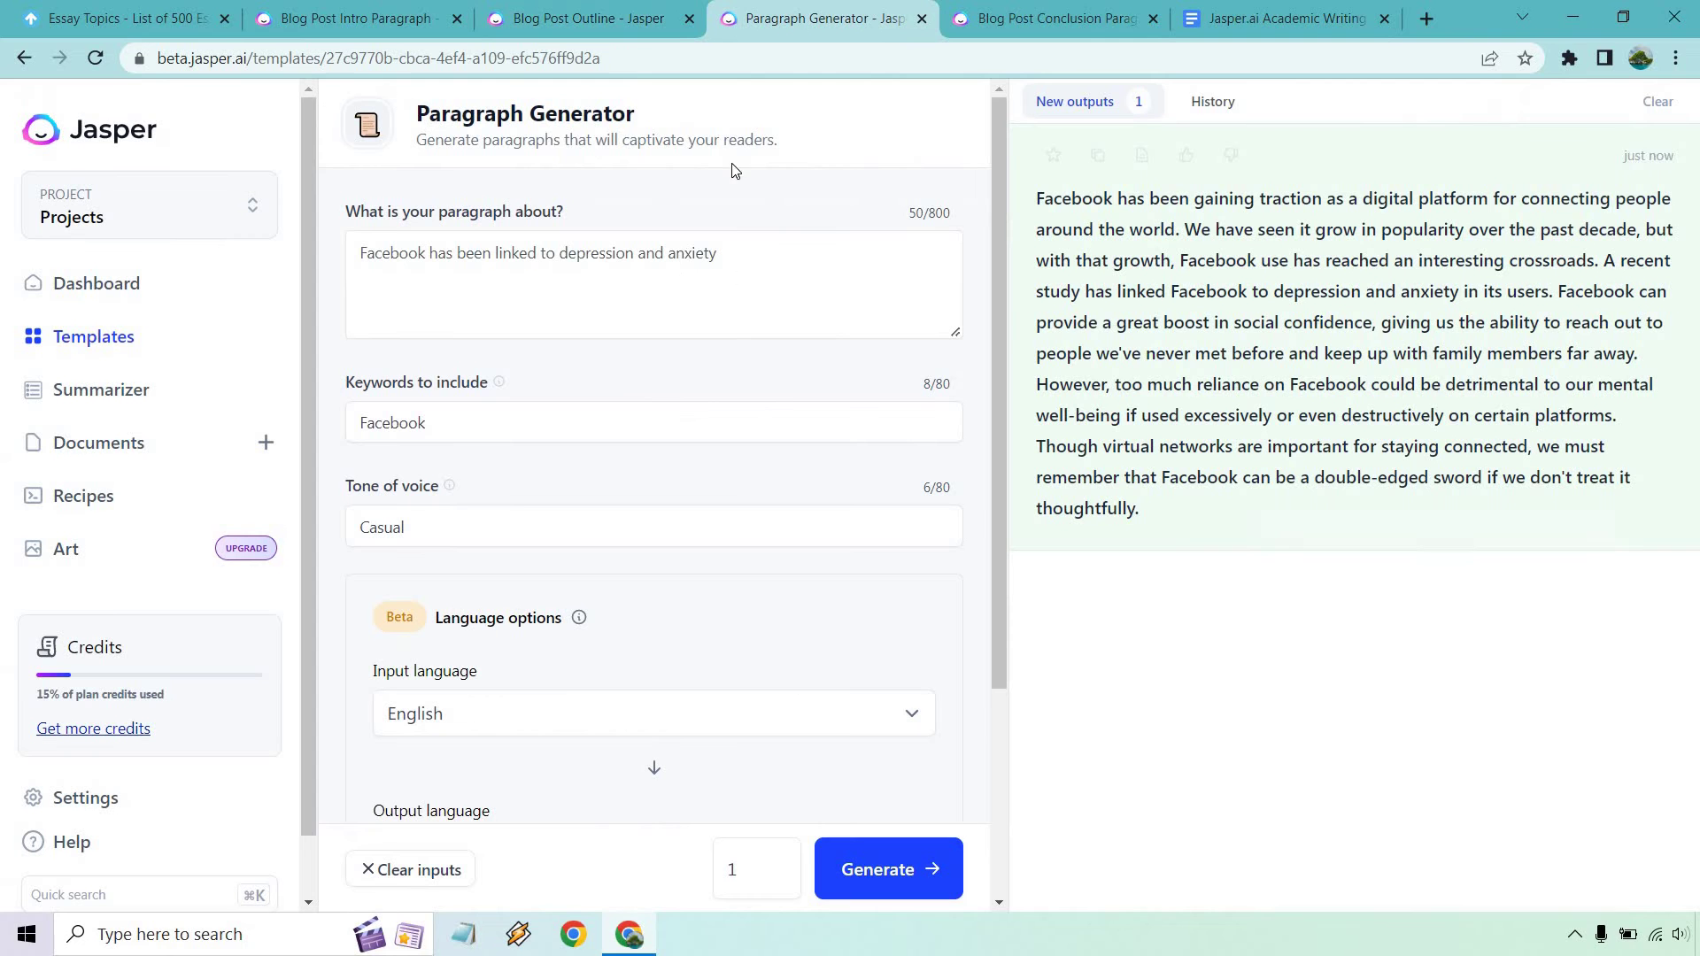
click(763, 256)
text(, )
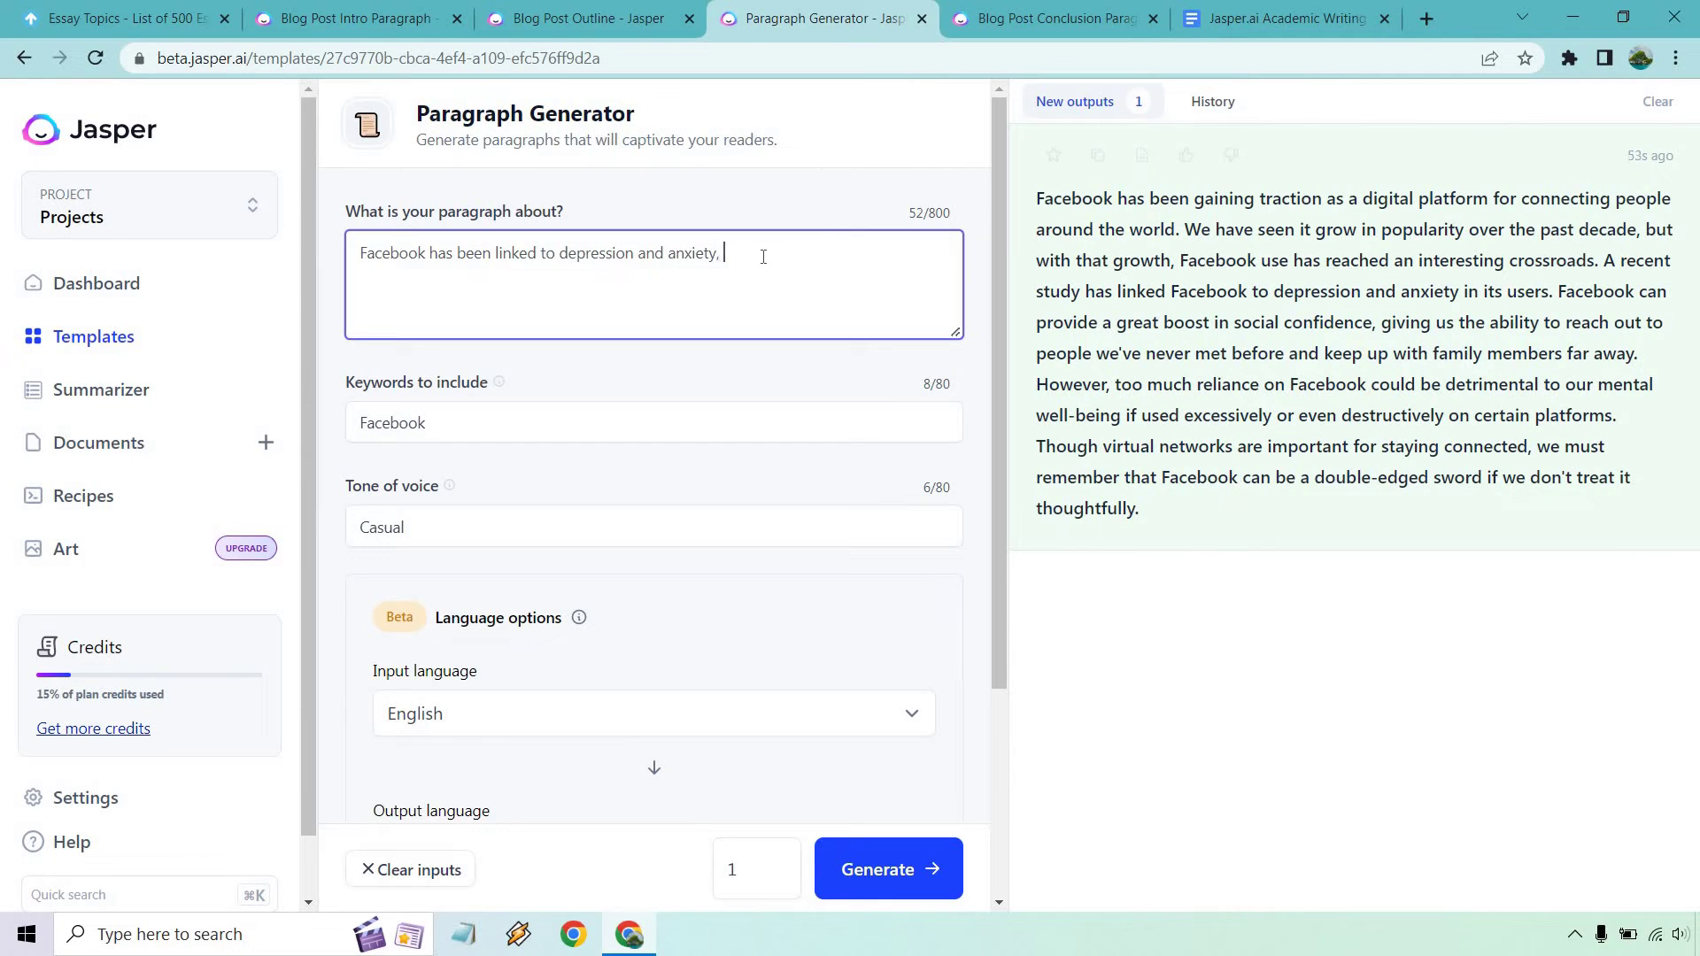
text(and it's a good reason for havibg)
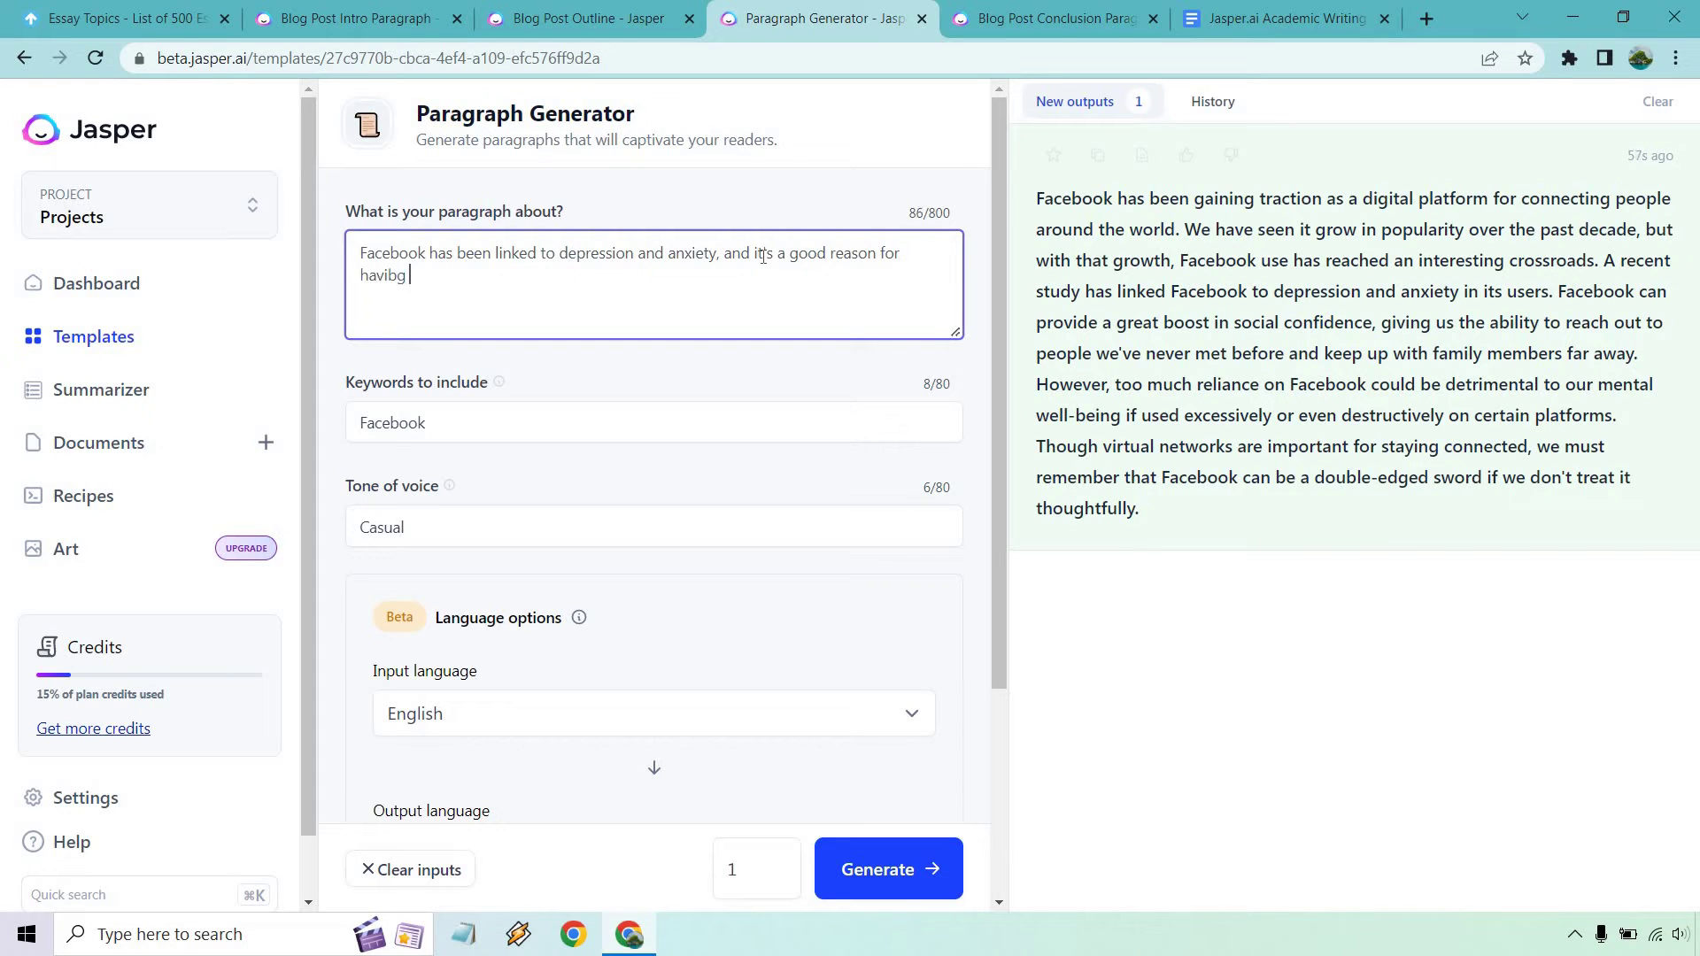
key(BackSpace)
key(BackSpace)
key(BackSpace)
key(BackSpace)
key(BackSpace)
key(BackSpace)
key(BackSpace)
text(having it banned.)
Clear the old output, generate a new paragraph from the extended topic, and copy it.
click(1657, 101)
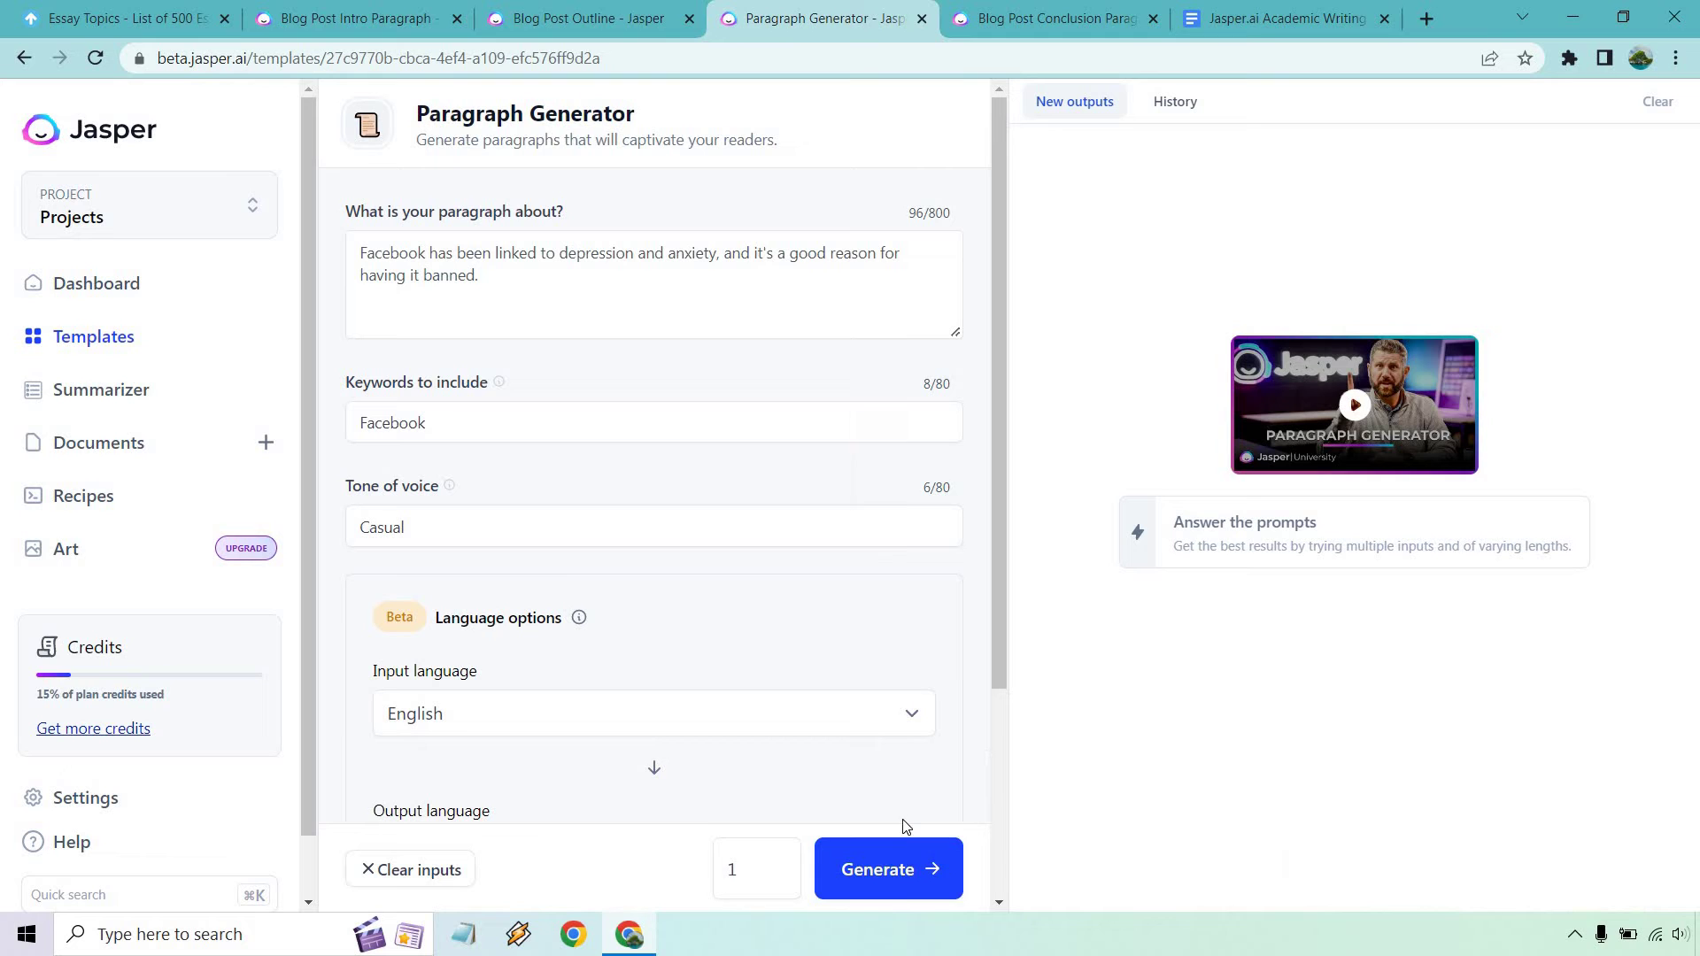
click(905, 862)
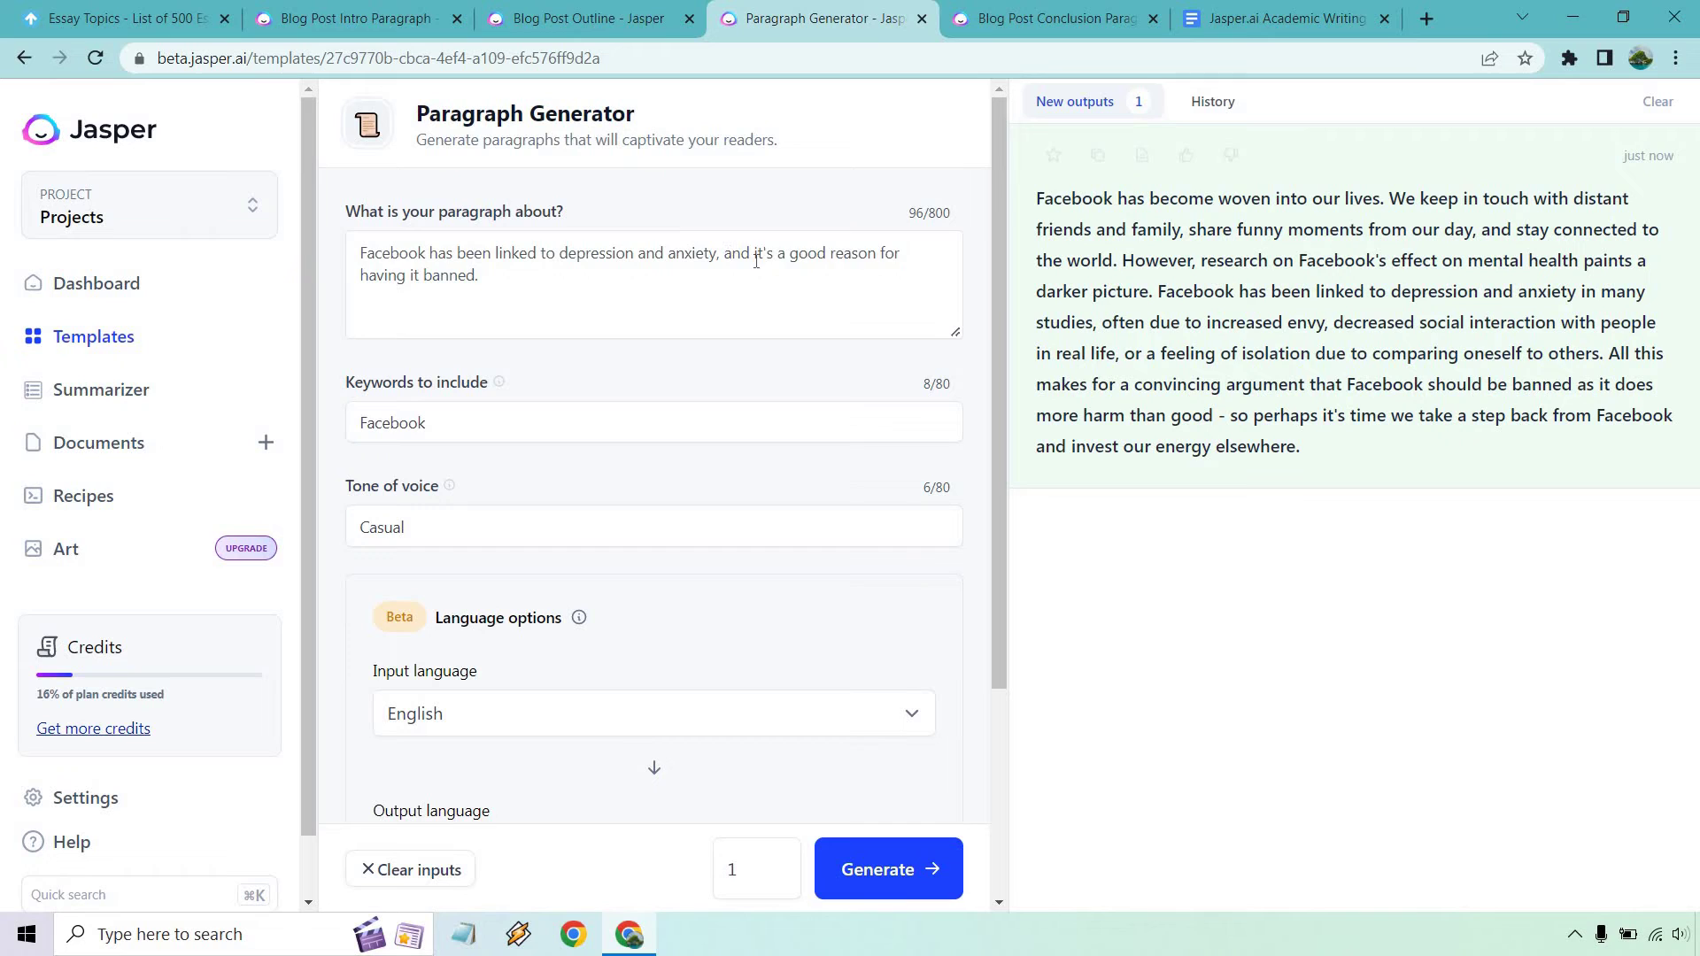
drag(723, 254, 801, 297)
click(801, 297)
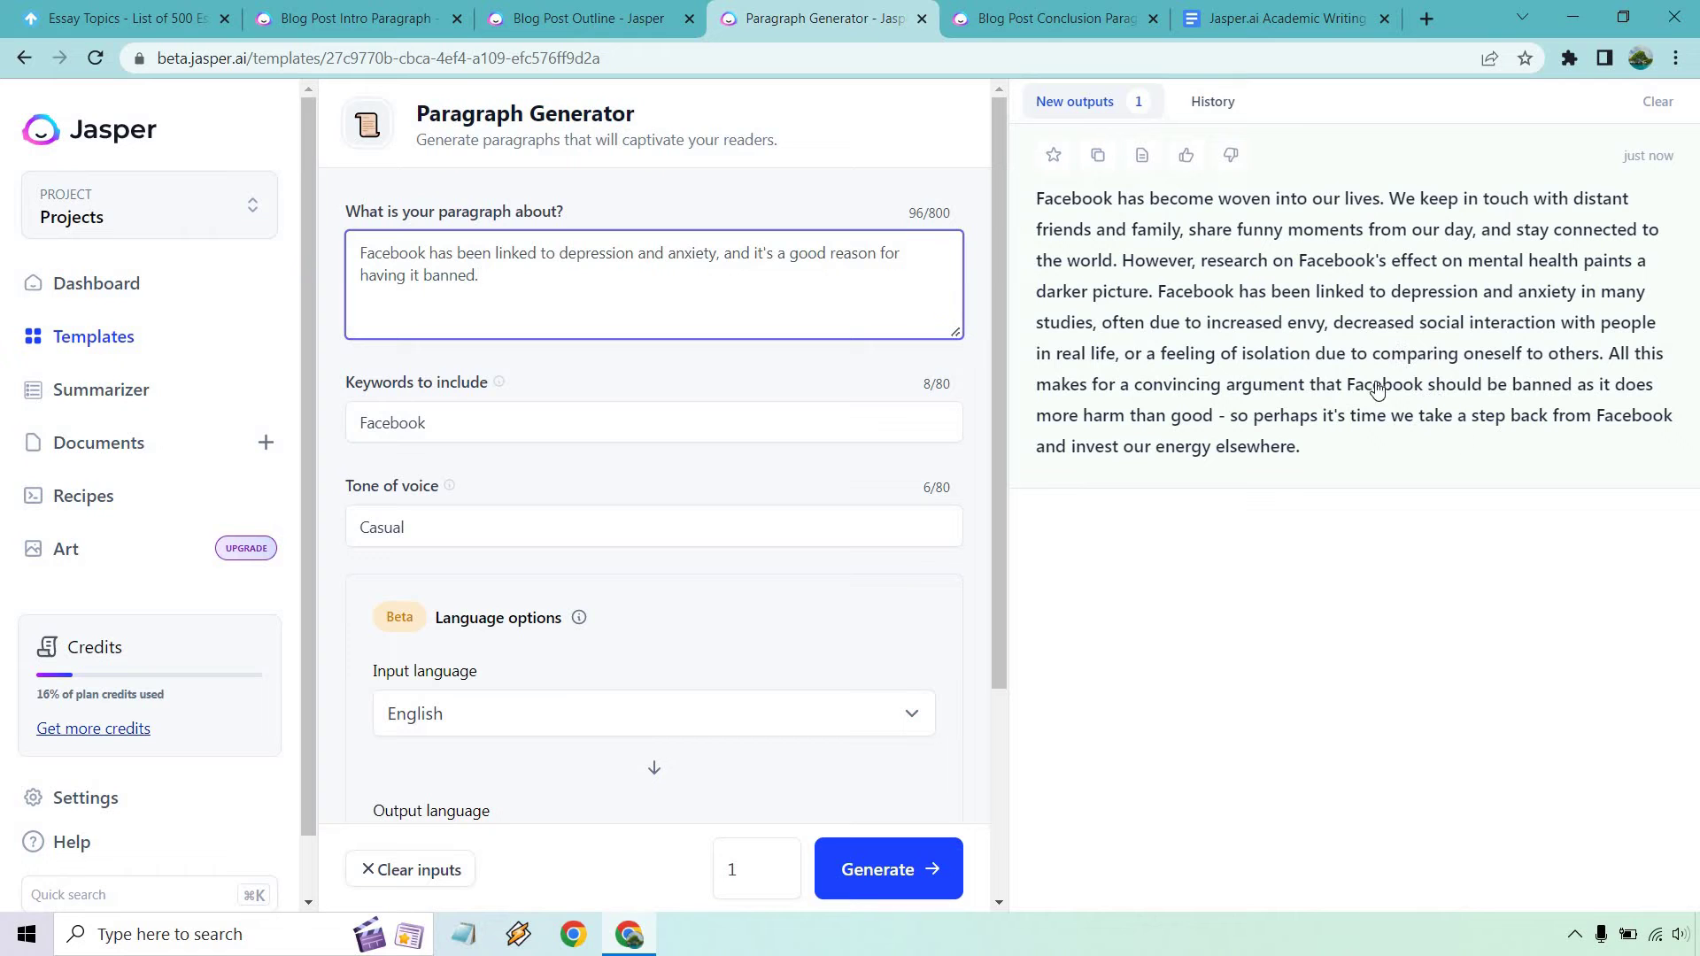
click(1098, 156)
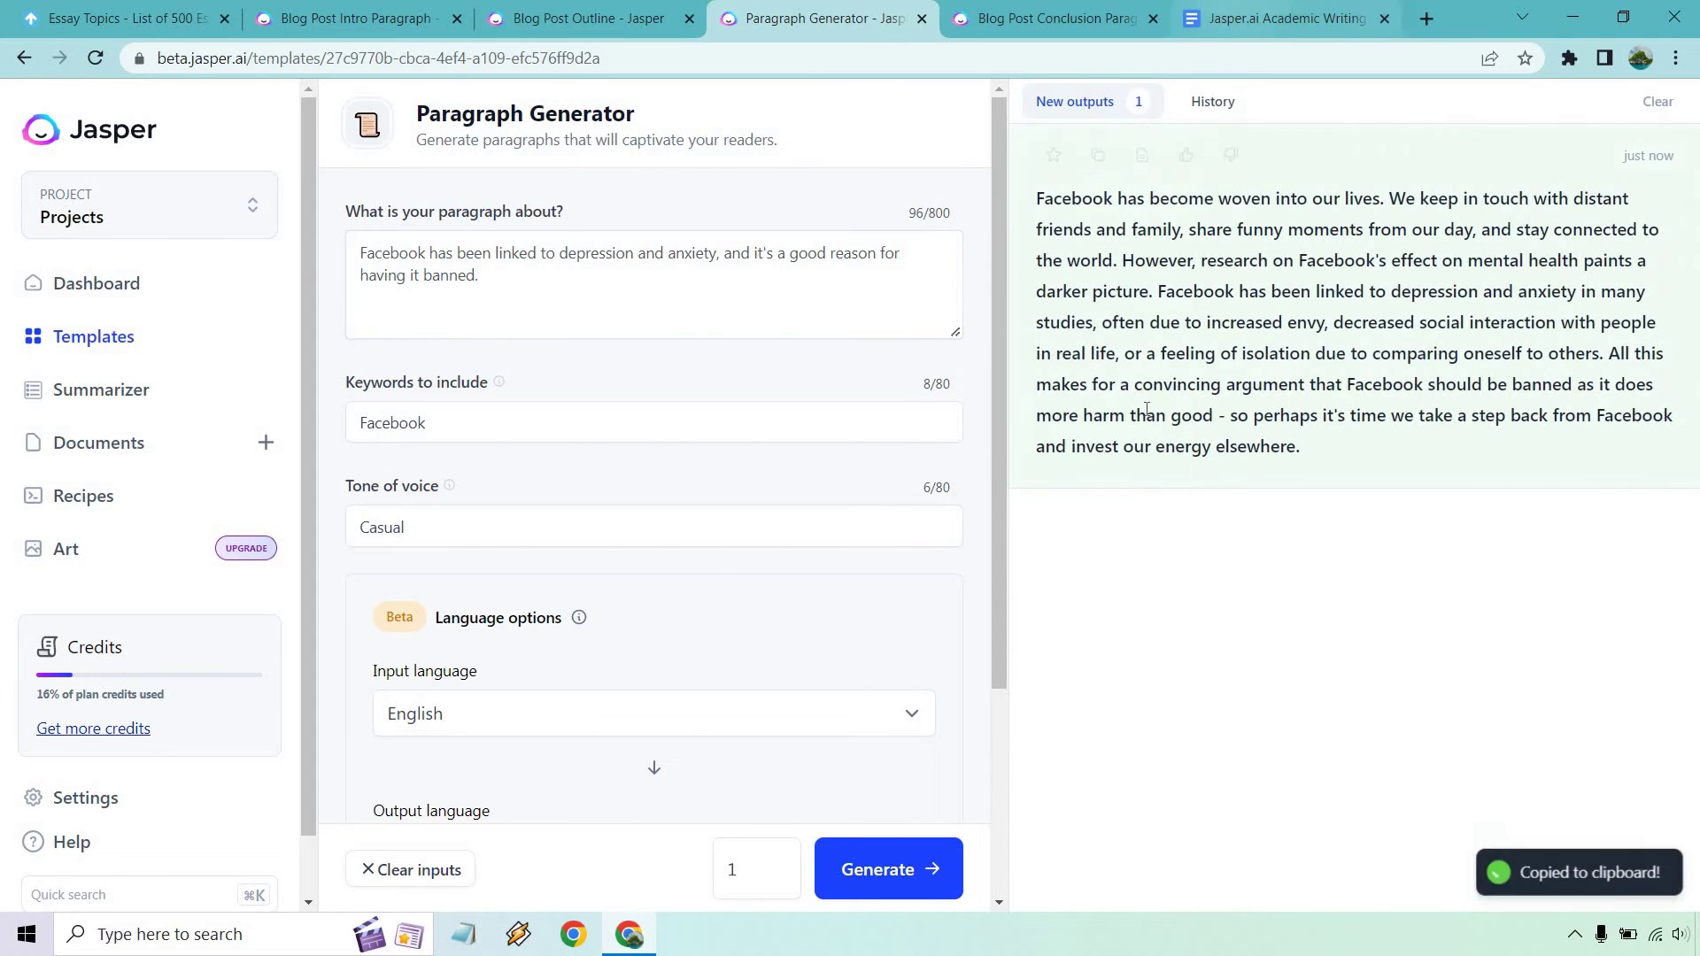
Paste the new paragraph into the essay, keep only its closing sentences, and merge them into the depression paragraph.
click(1283, 18)
key(ctrl+v)
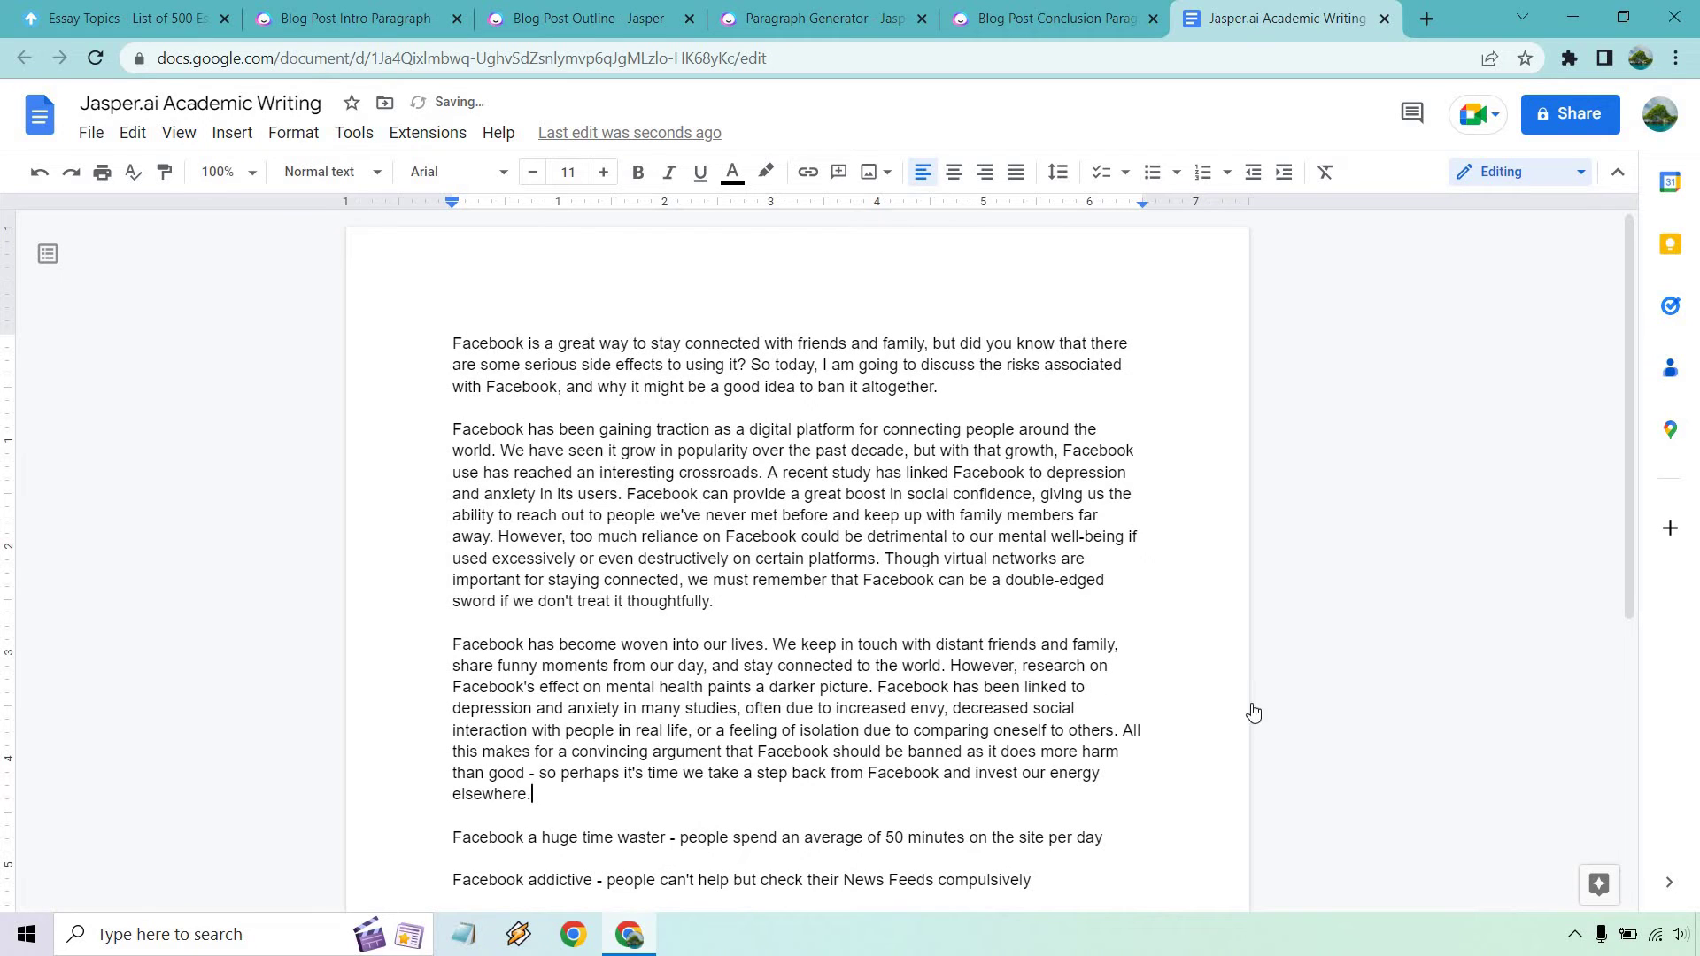
drag(1122, 731, 451, 653)
key(BackSpace)
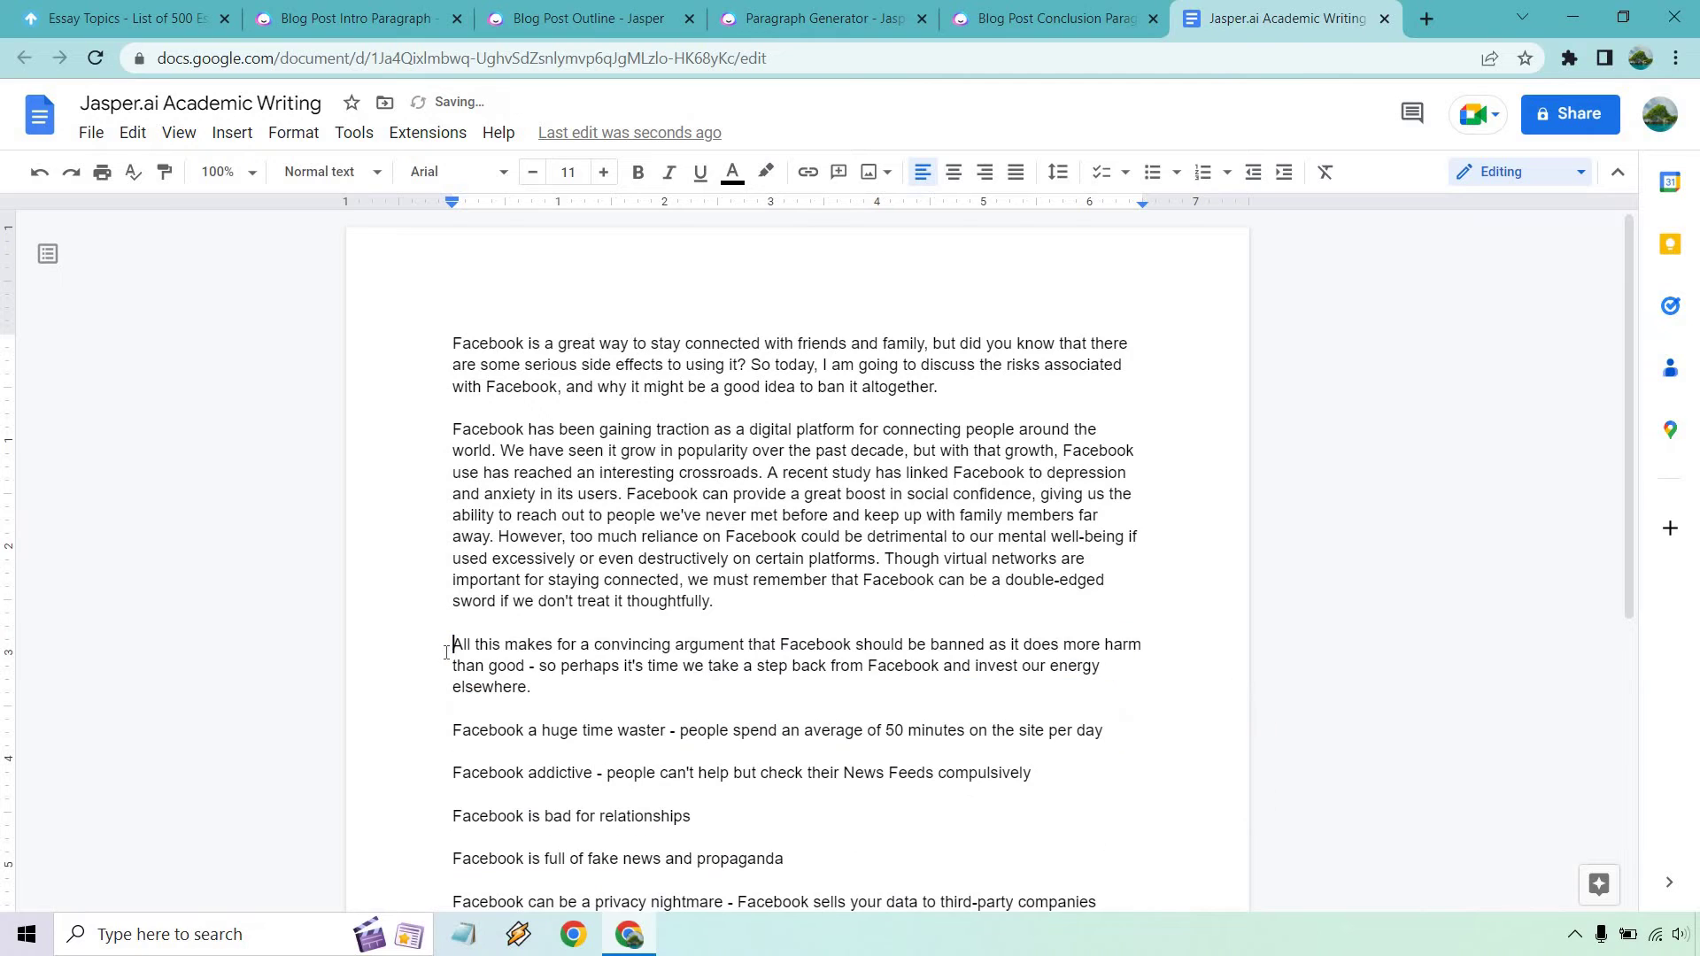
key(BackSpace)
key(BackSpace)
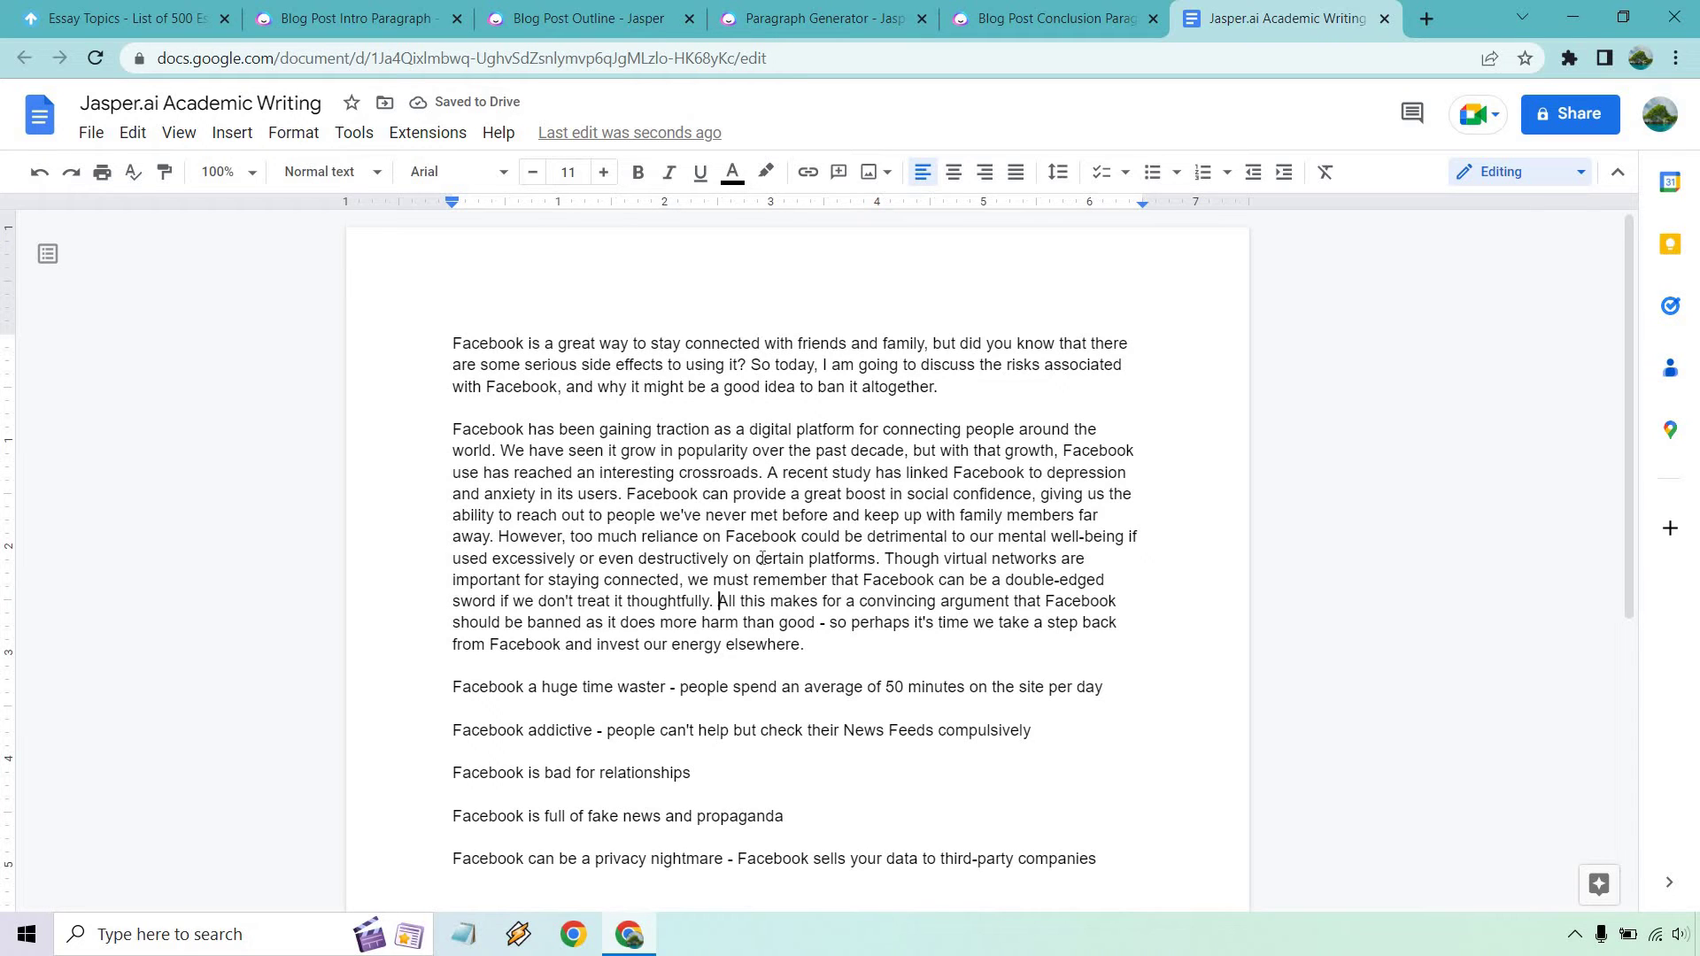
Trim the next point to 'Facebook a huge time waster' and copy it.
scroll(924, 538, down, 1)
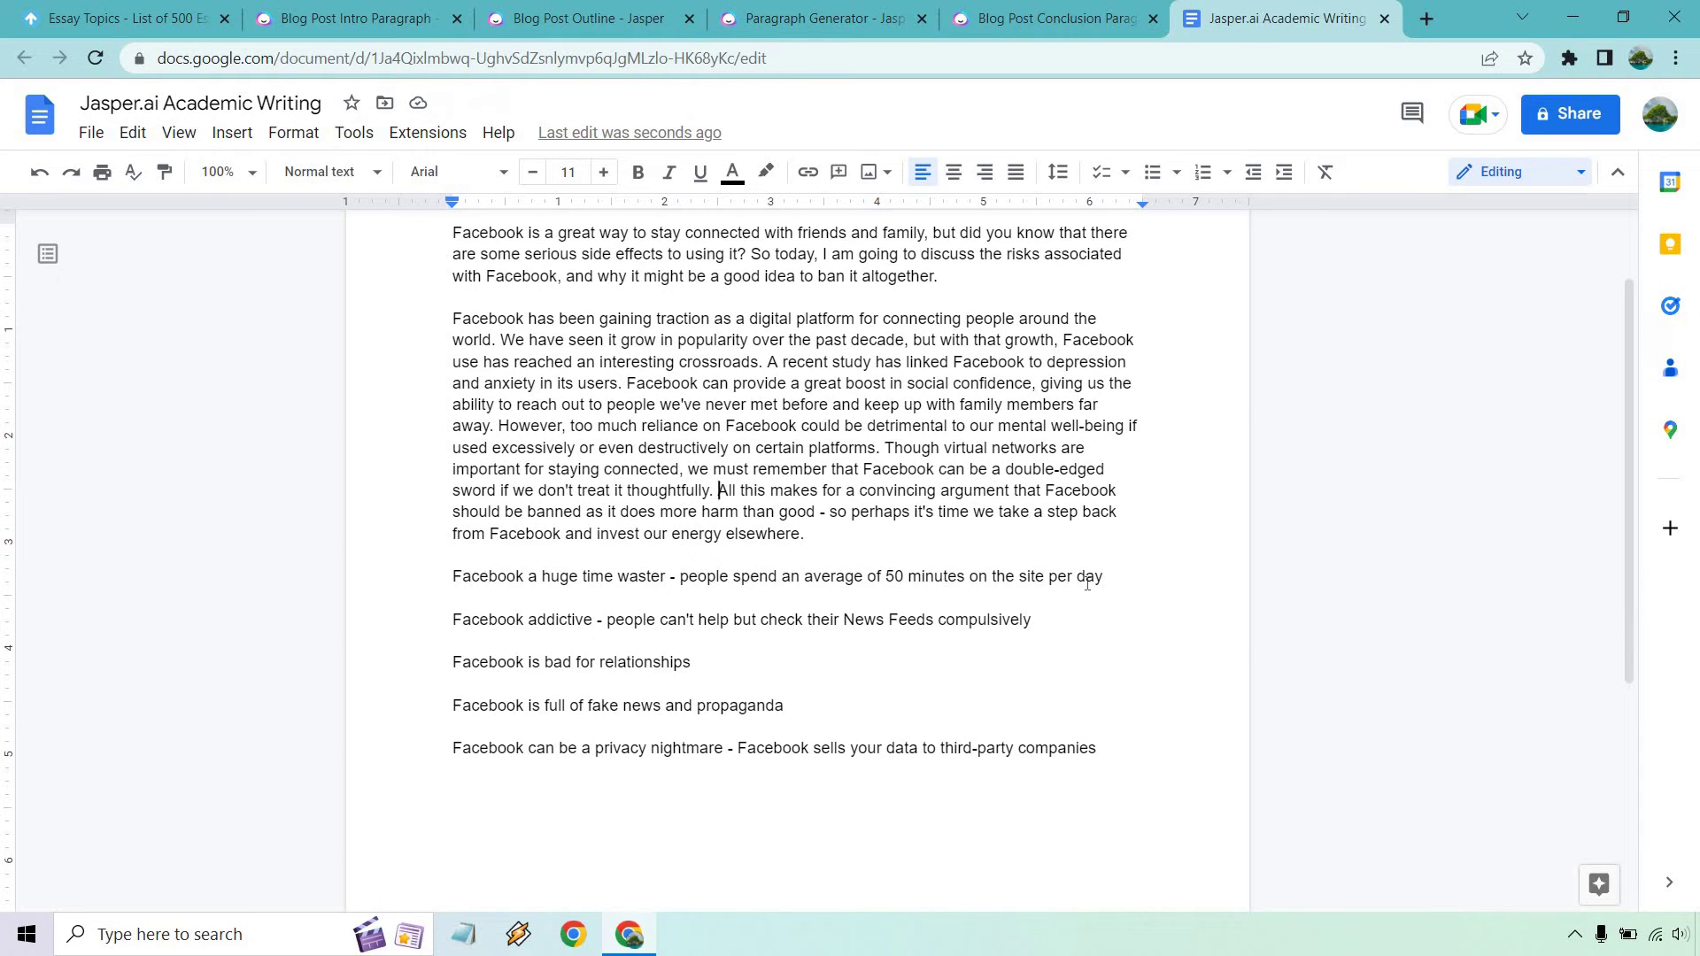
drag(1119, 576, 397, 569)
drag(1103, 576, 440, 585)
key(BackSpace)
key(BackSpace)
key(ctrl+c)
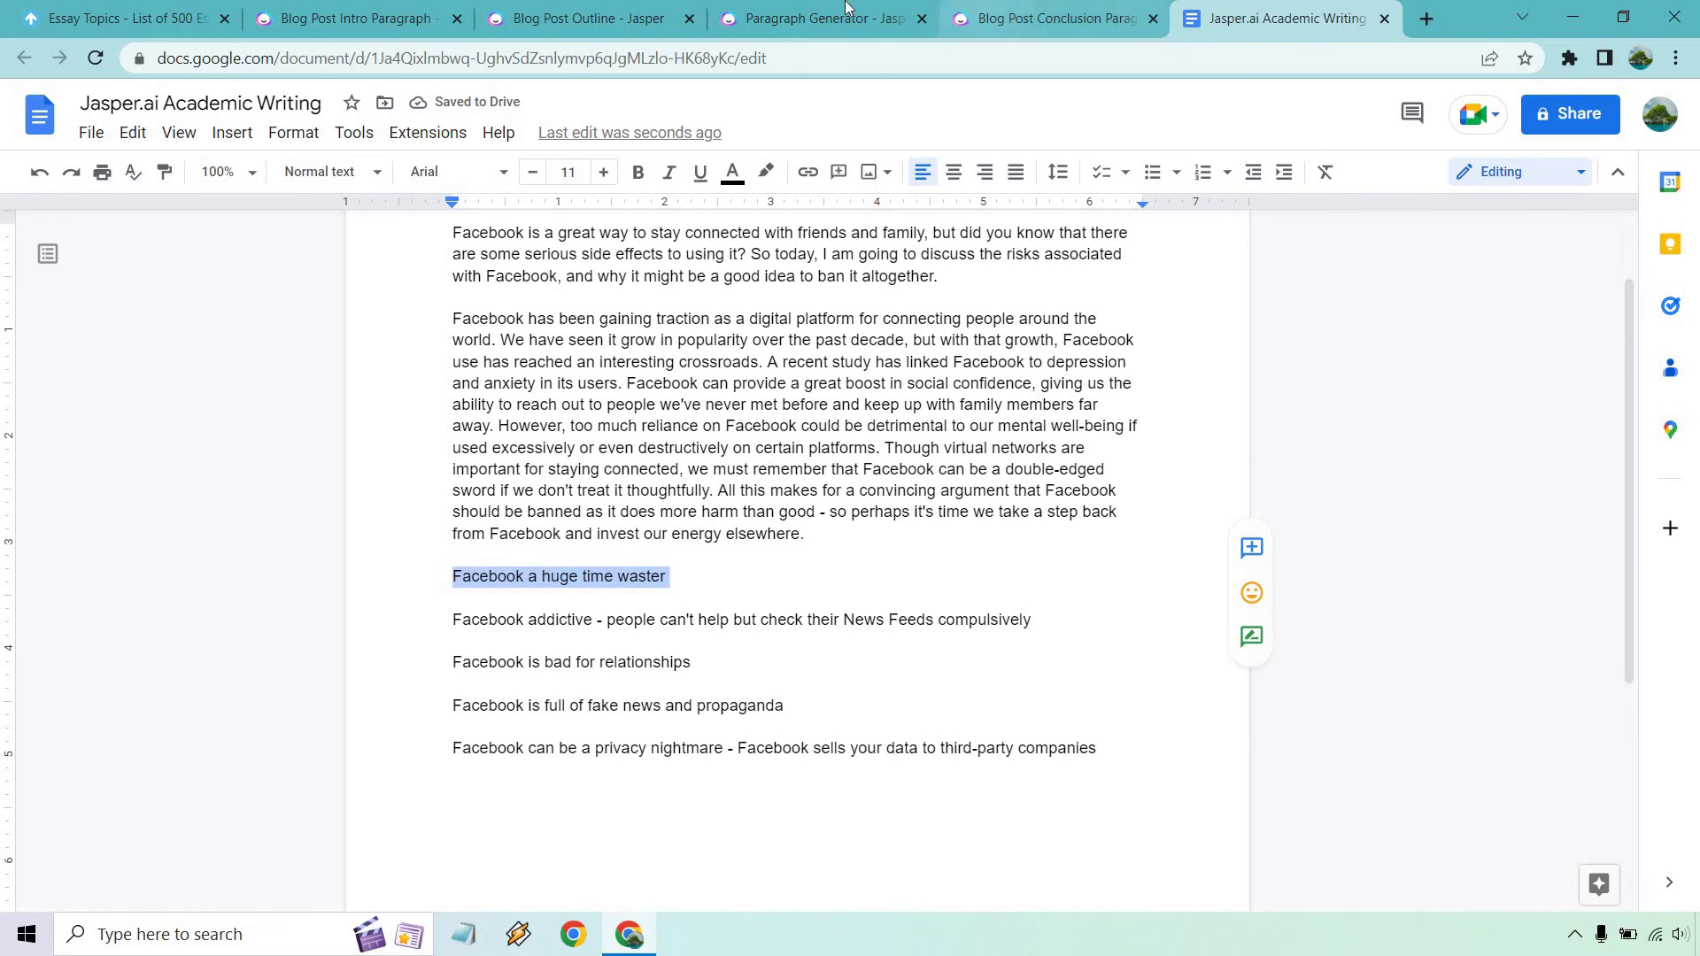
Replace Jasper's topic with 'Facebook a huge time waster', clear old output, and generate a paragraph.
click(814, 18)
click(611, 292)
key(ctrl+a)
key(ctrl+v)
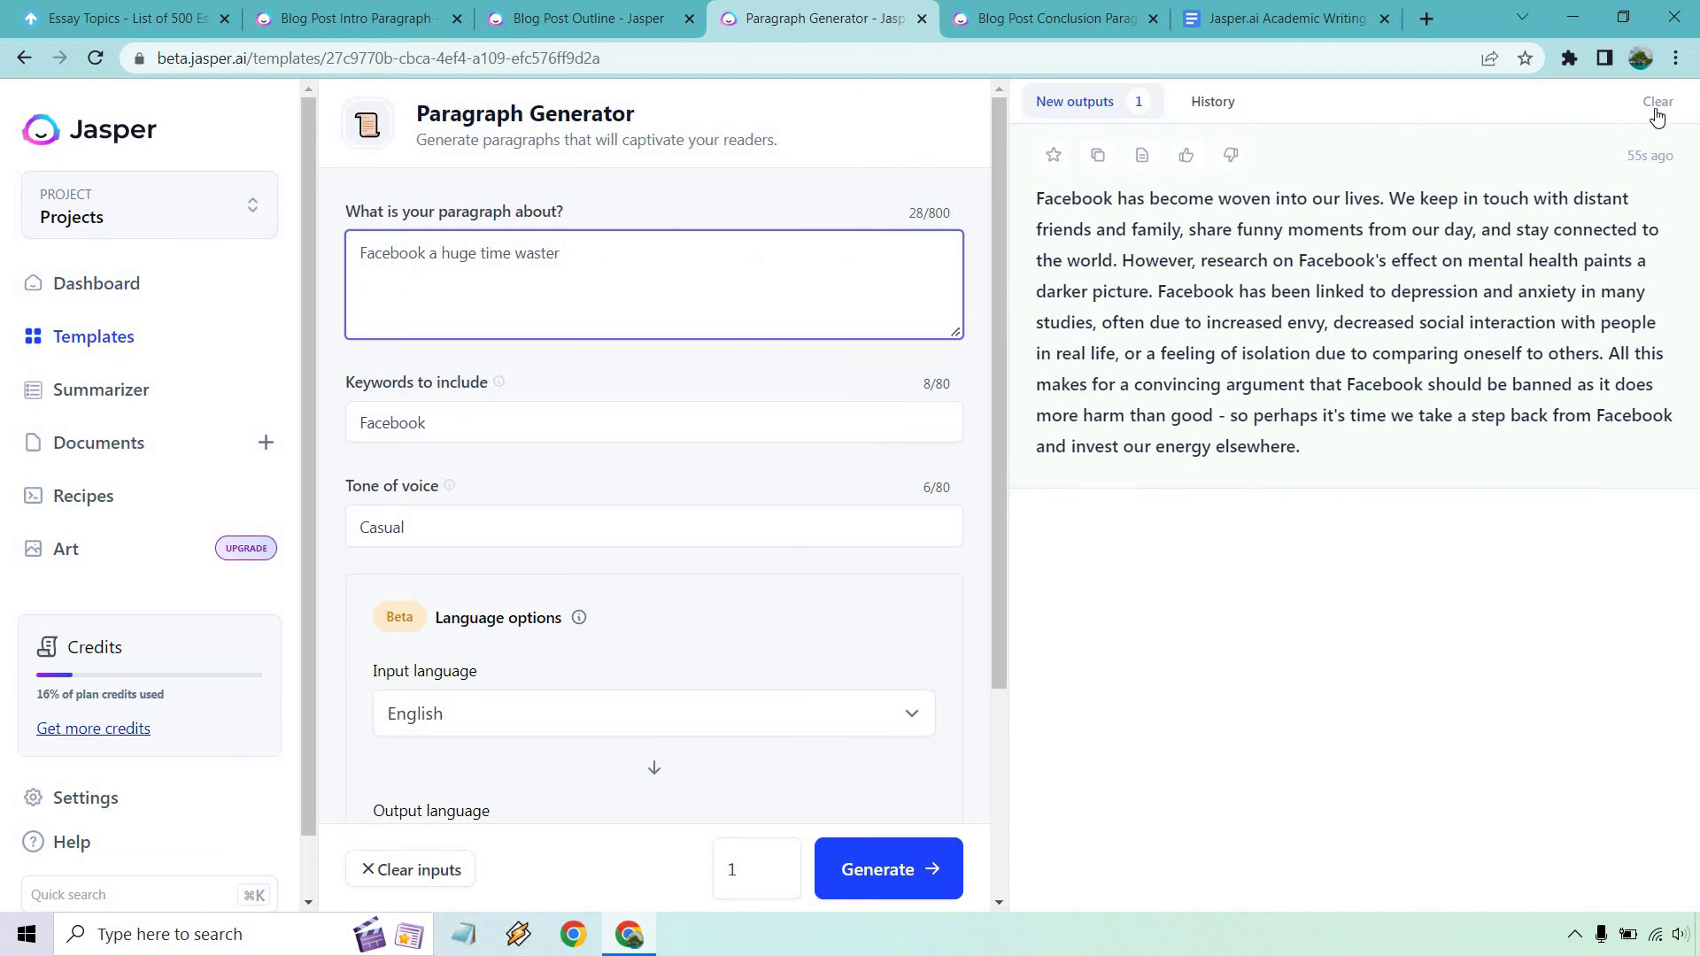
click(1657, 102)
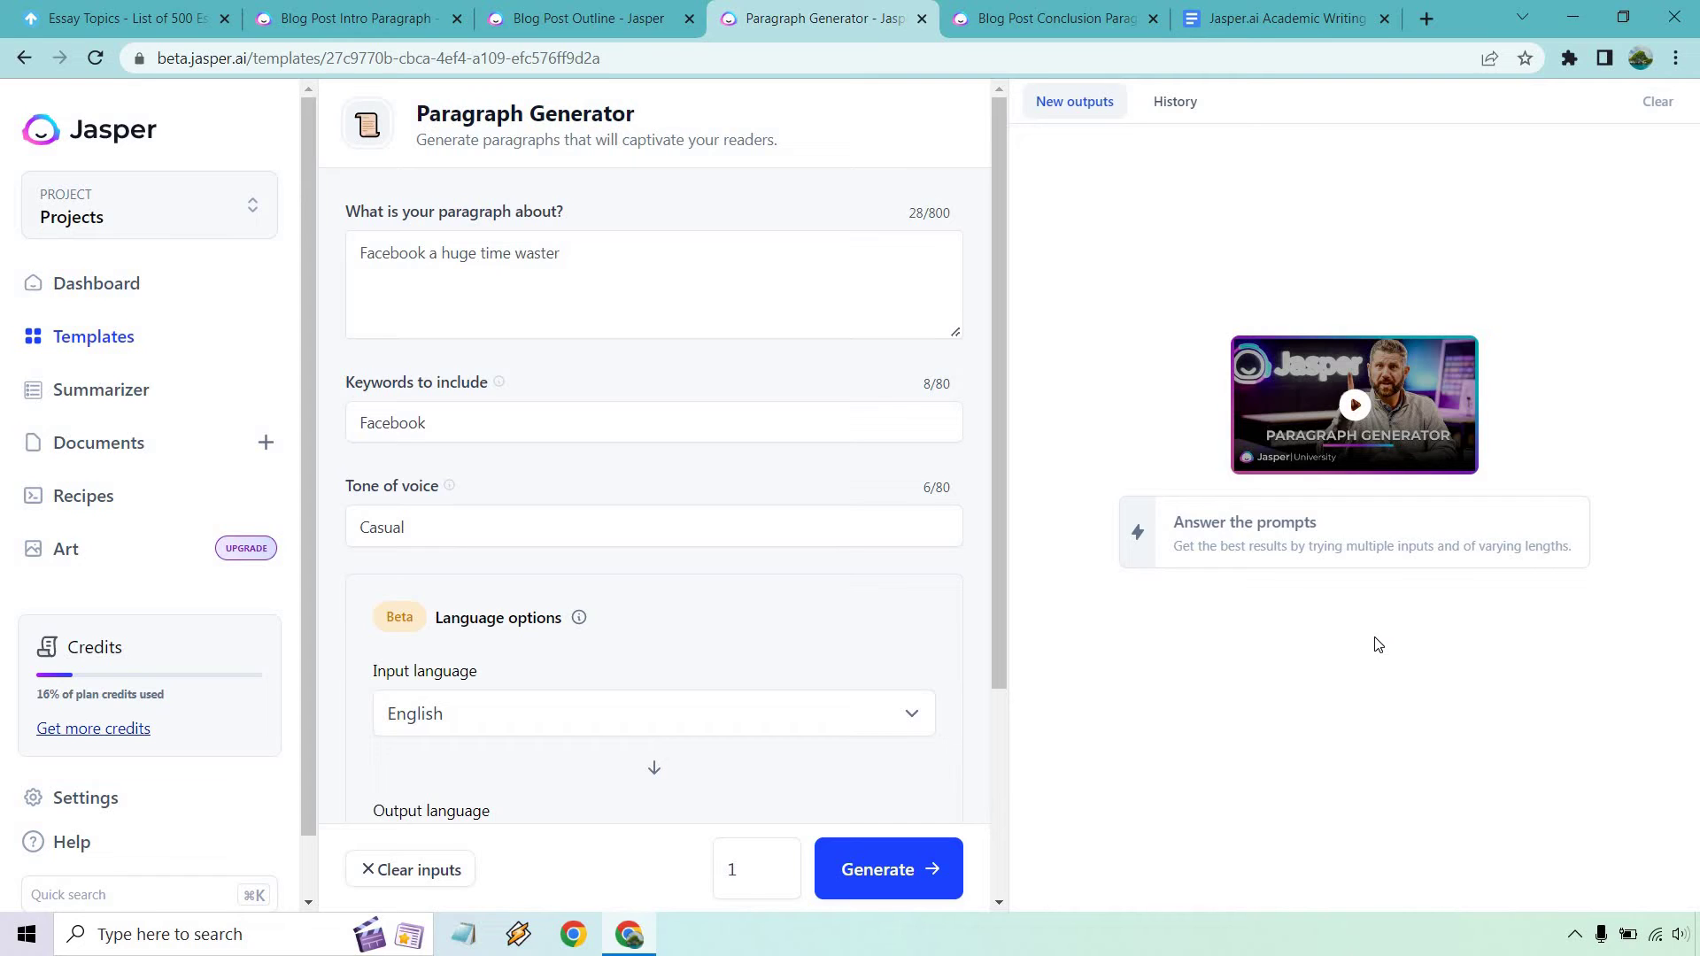
click(909, 865)
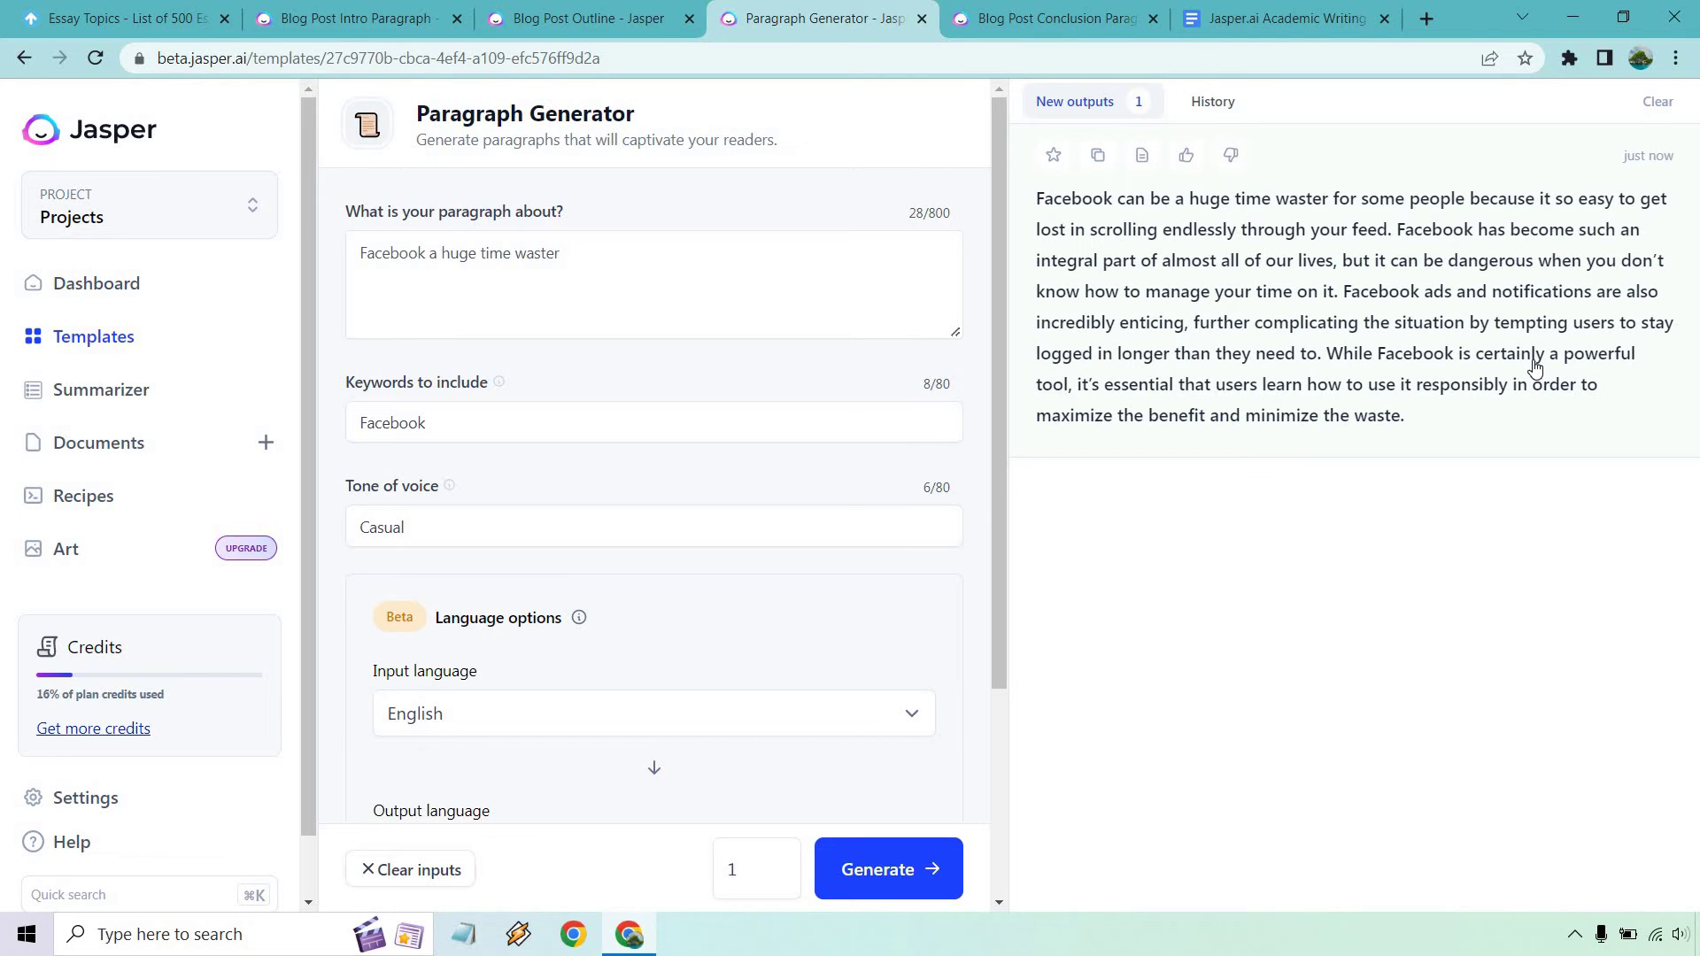
Copy the time-waster paragraph and paste it over that point in the essay.
click(1098, 154)
click(1216, 28)
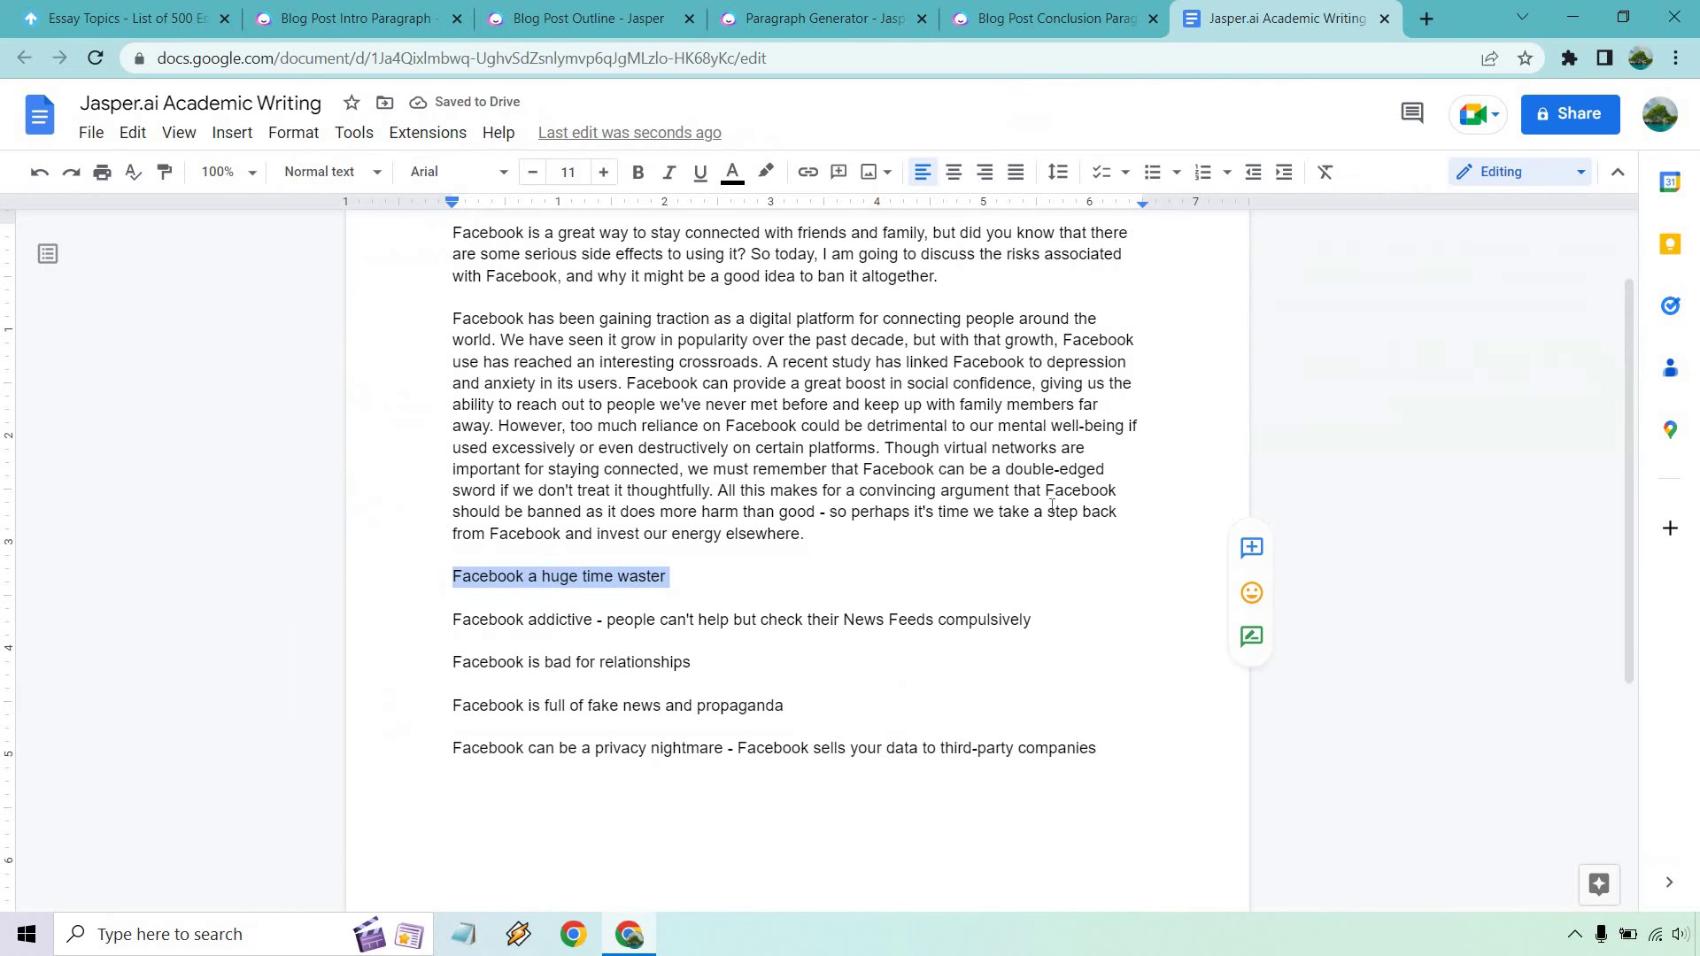
key(ctrl+v)
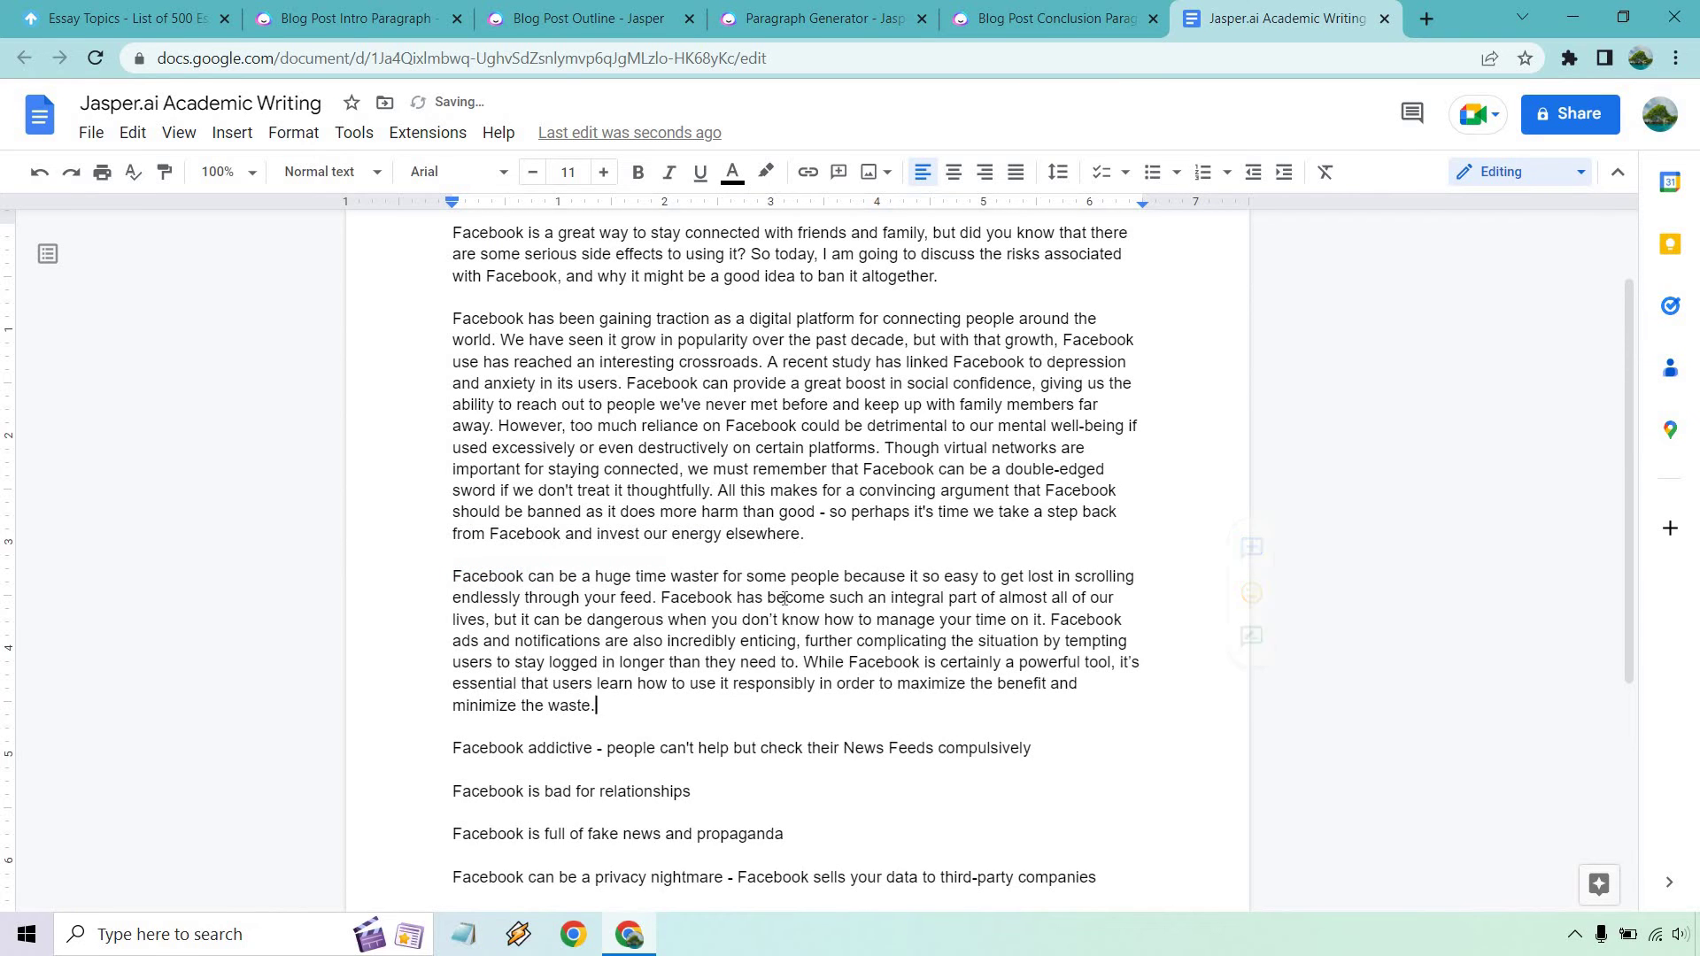
Extend the topic with ', people spending way too much time of their lives on it, and that's another big reason as to why it should be banned.' and clear the earlier output.
click(847, 10)
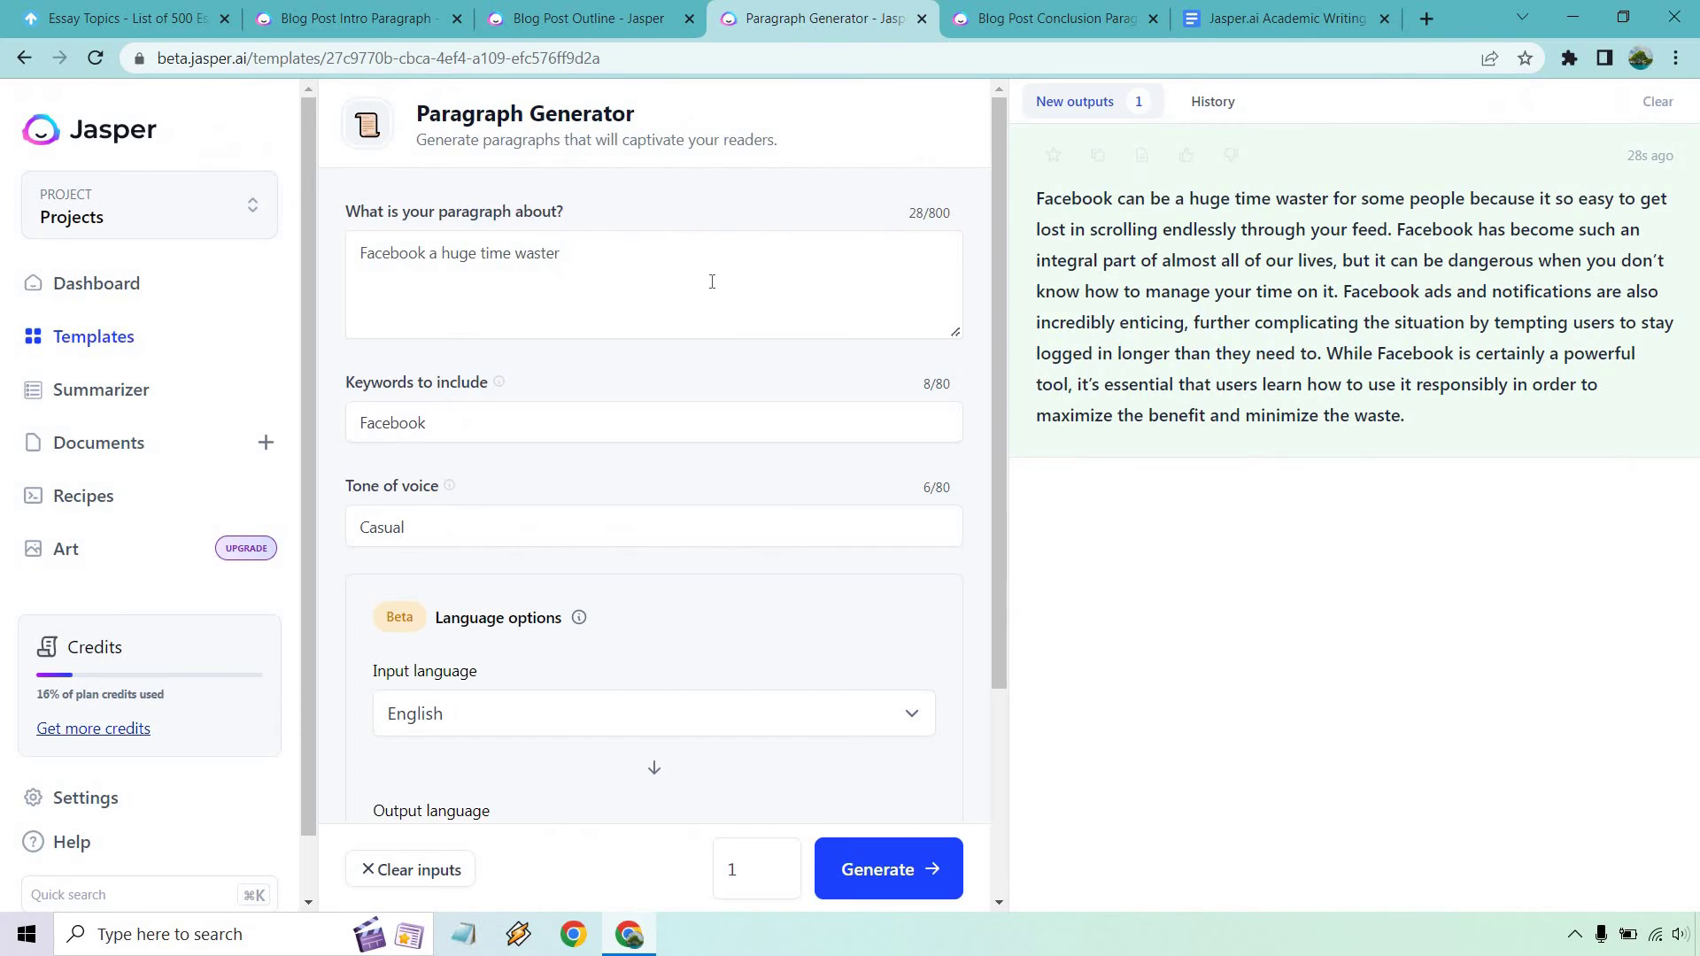
click(682, 248)
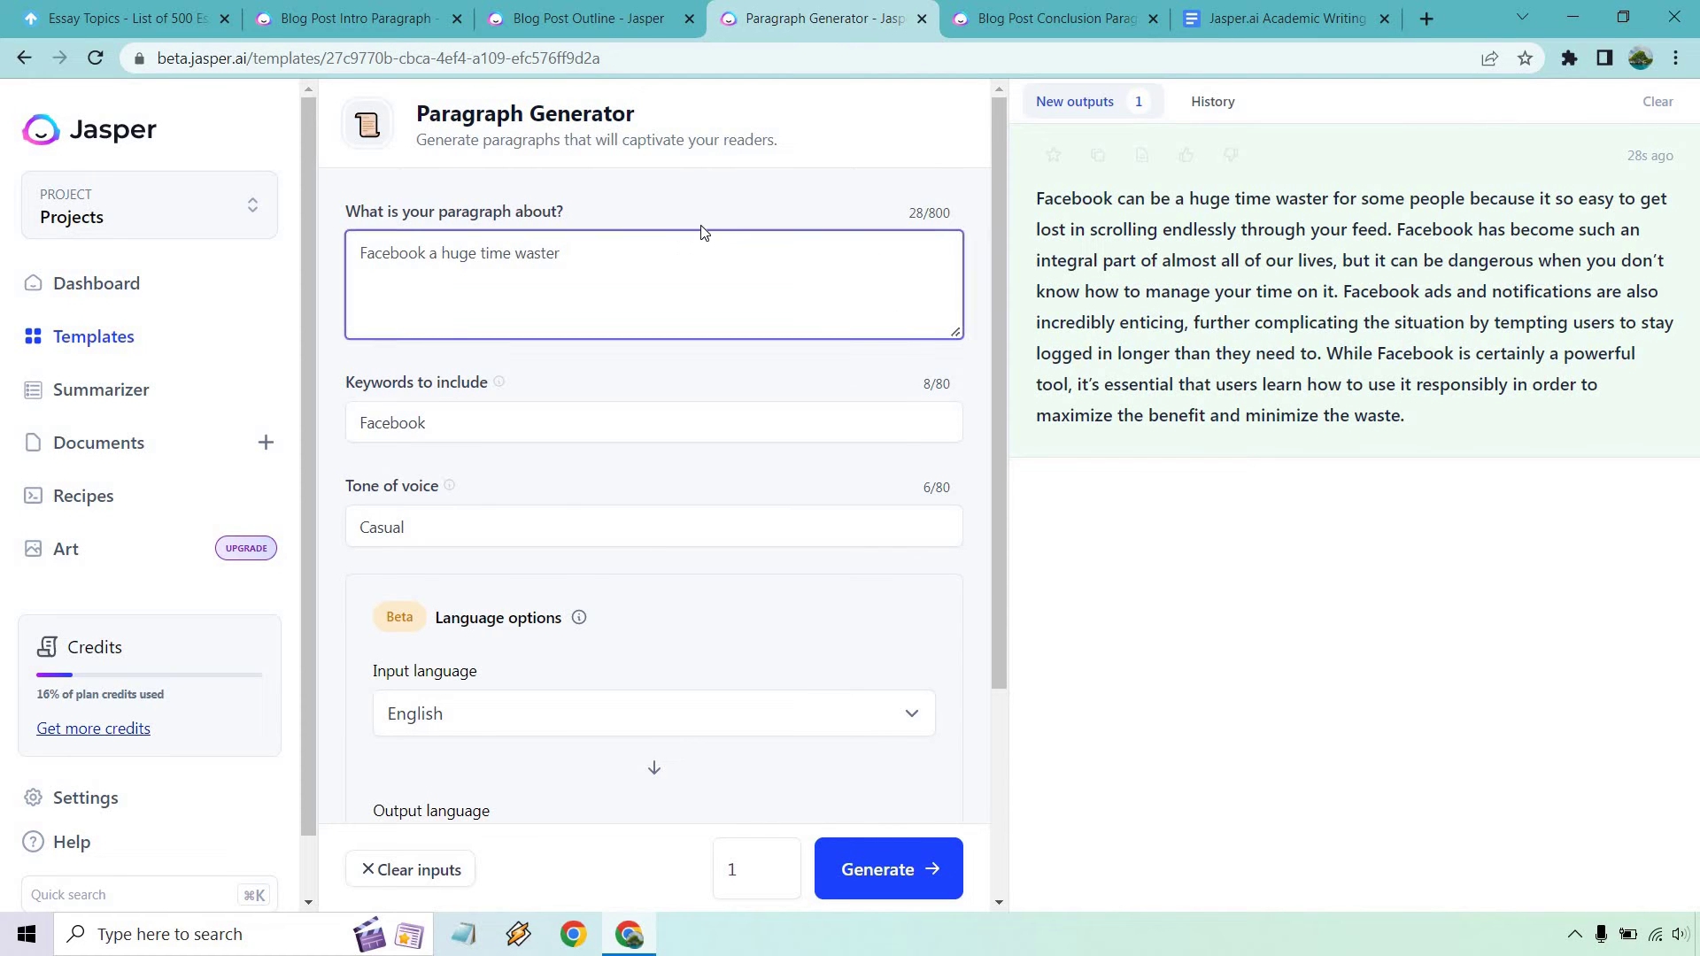
text(, people spending way too much time)
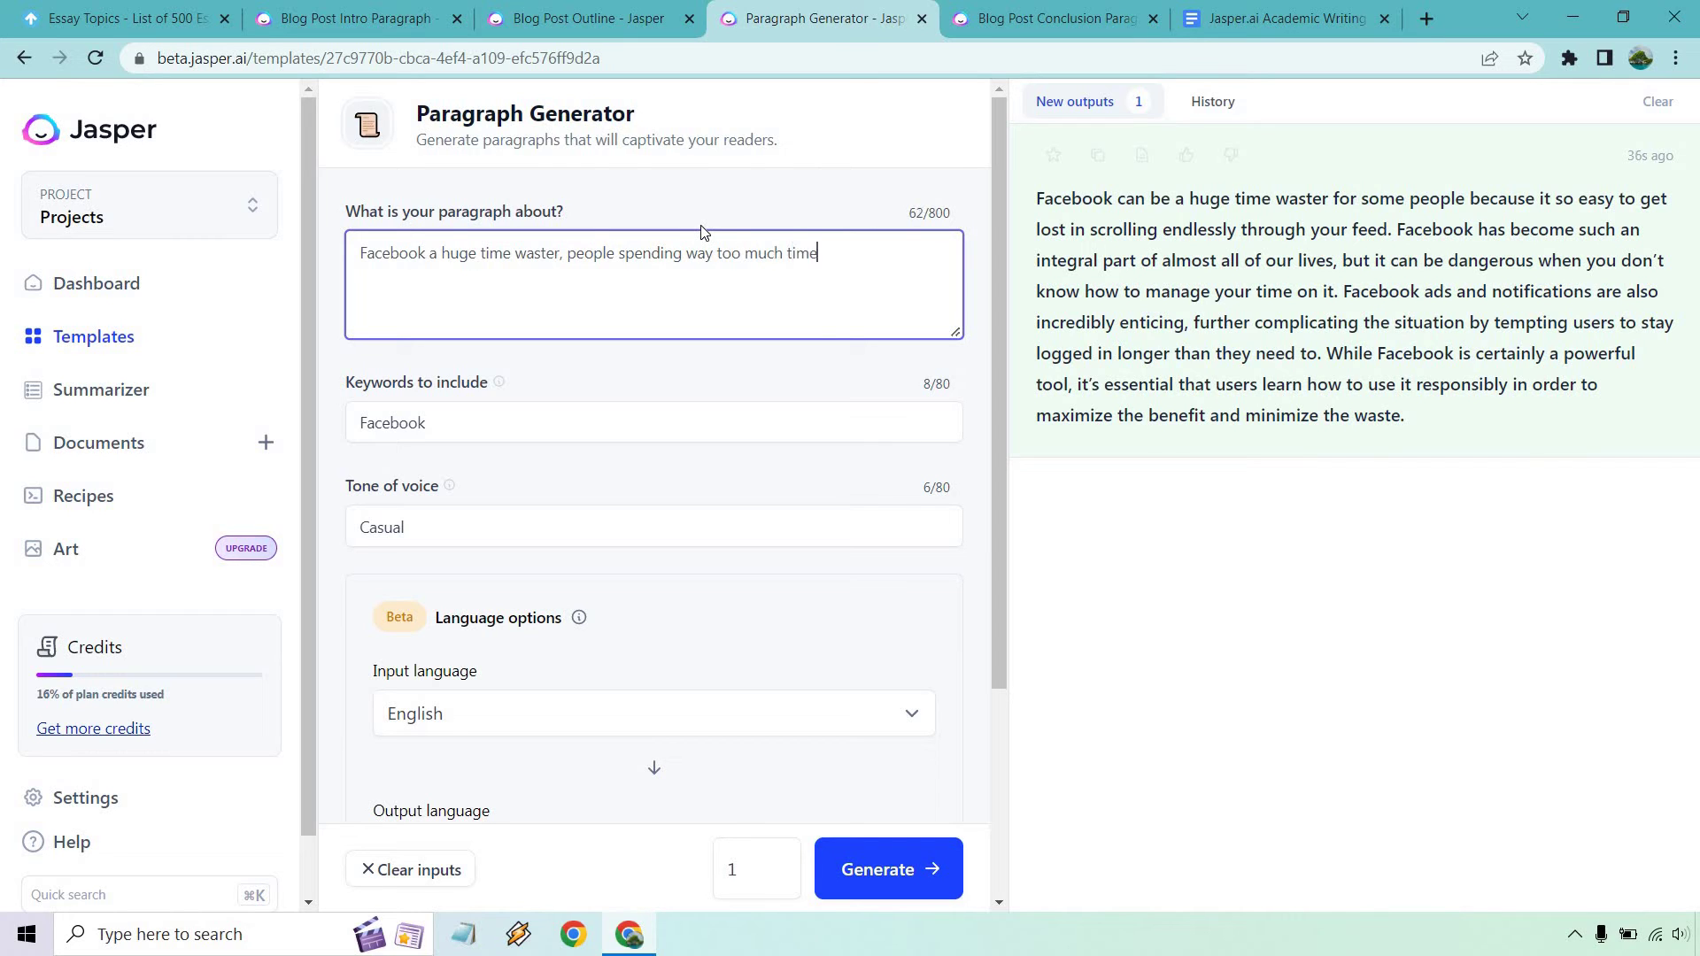
text( of their lives on it, and tgat)
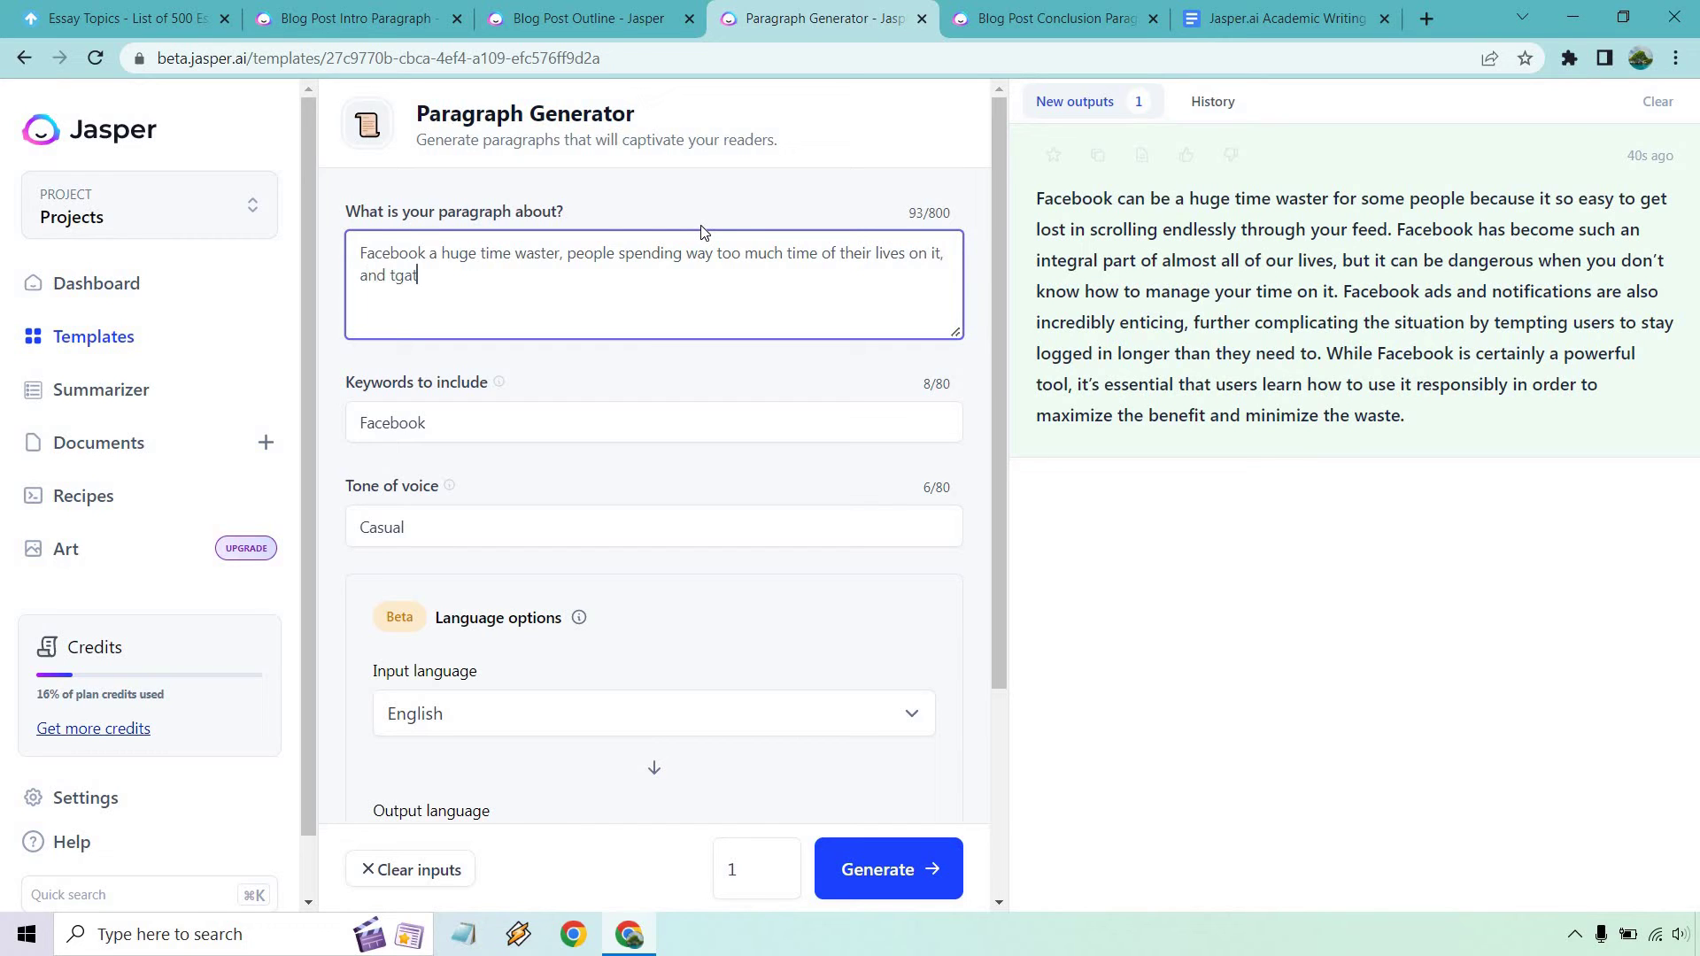
key(BackSpace)
key(BackSpace)
text(hat's another big reason as to why it should be banned.)
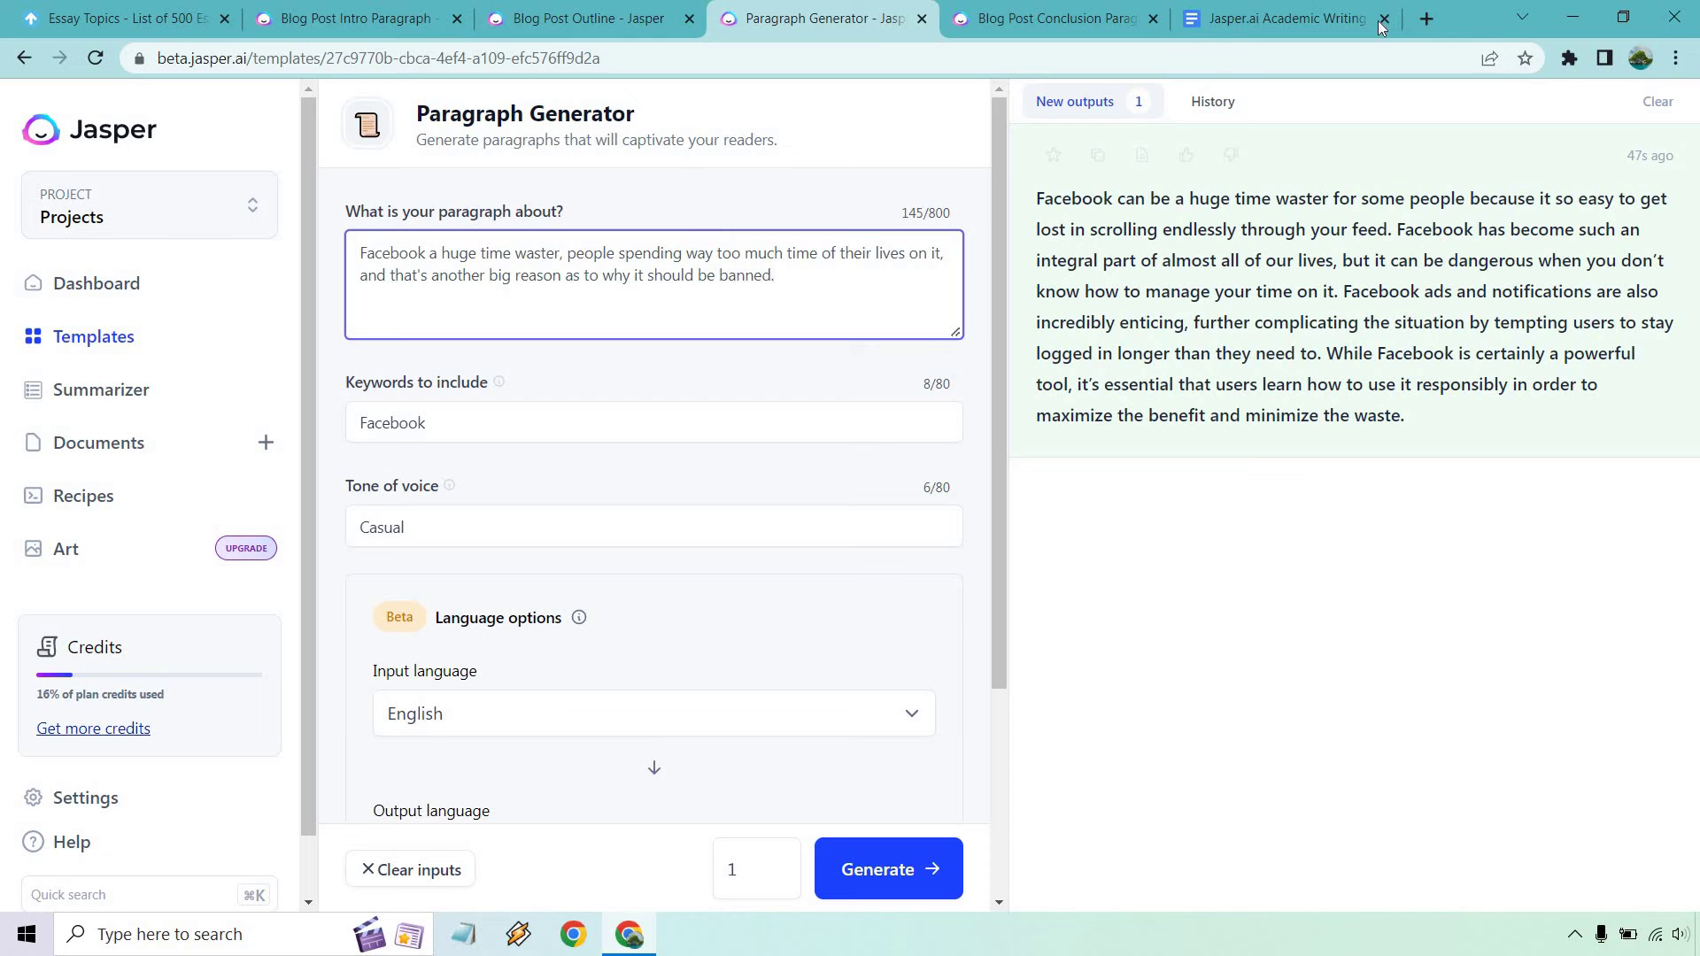
click(1656, 101)
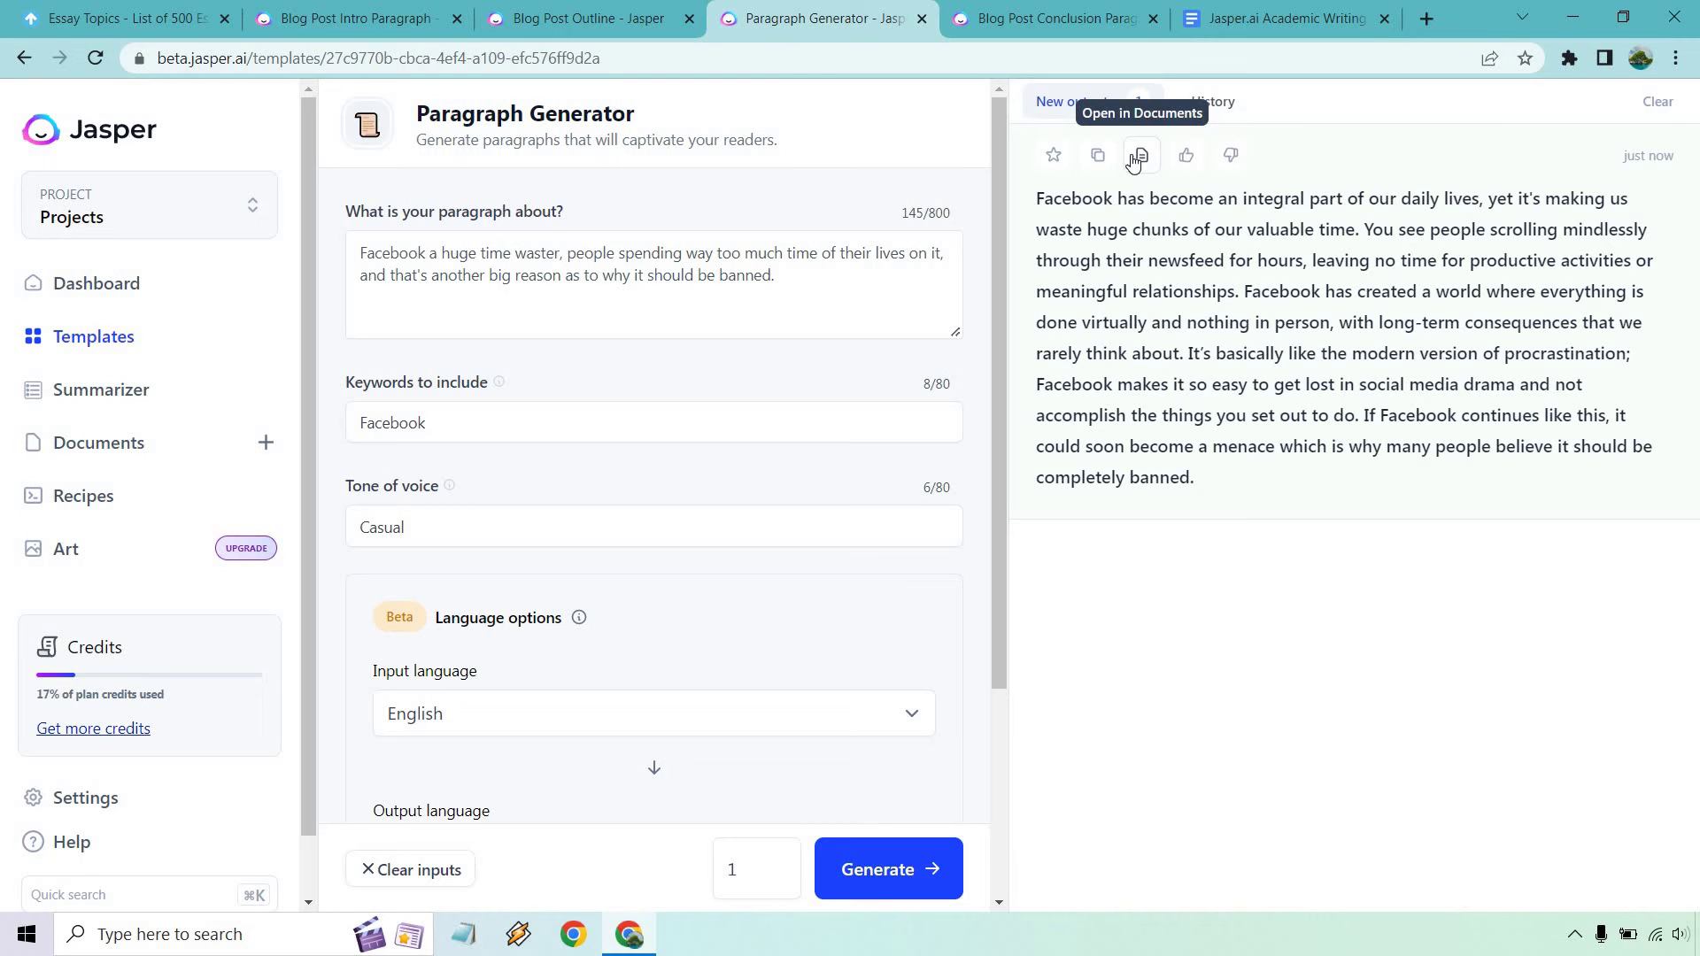
Copy the new Jasper paragraph and paste it below the time-waster paragraph in the essay.
click(1283, 17)
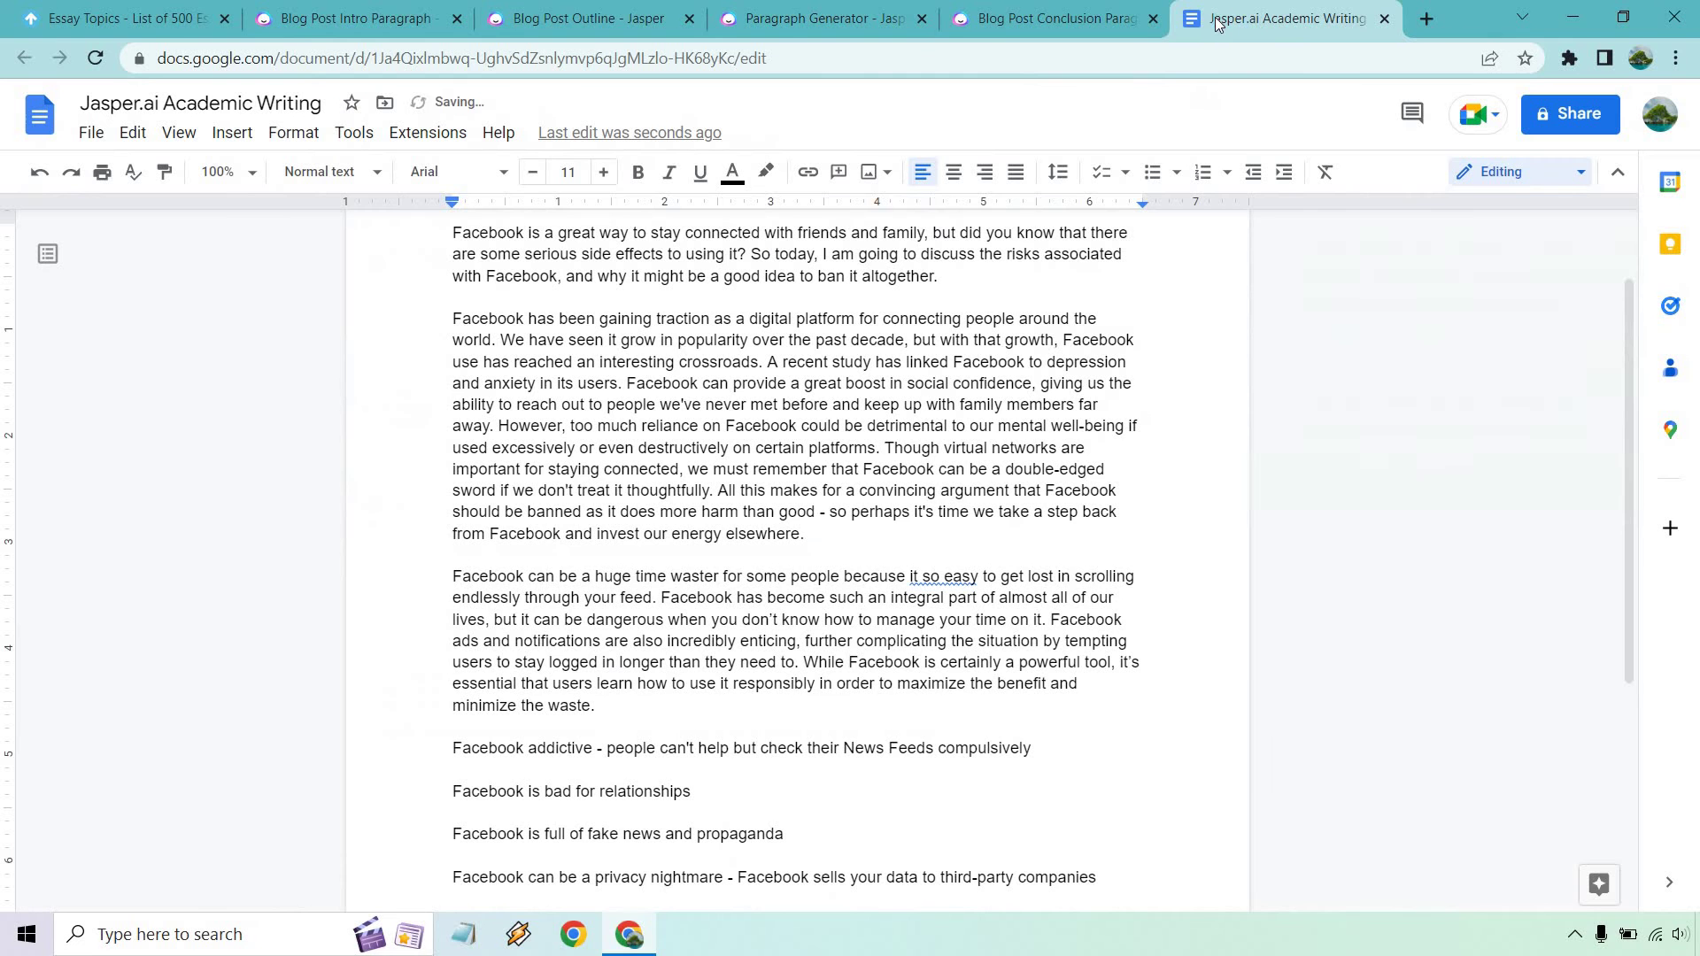
click(779, 18)
click(696, 7)
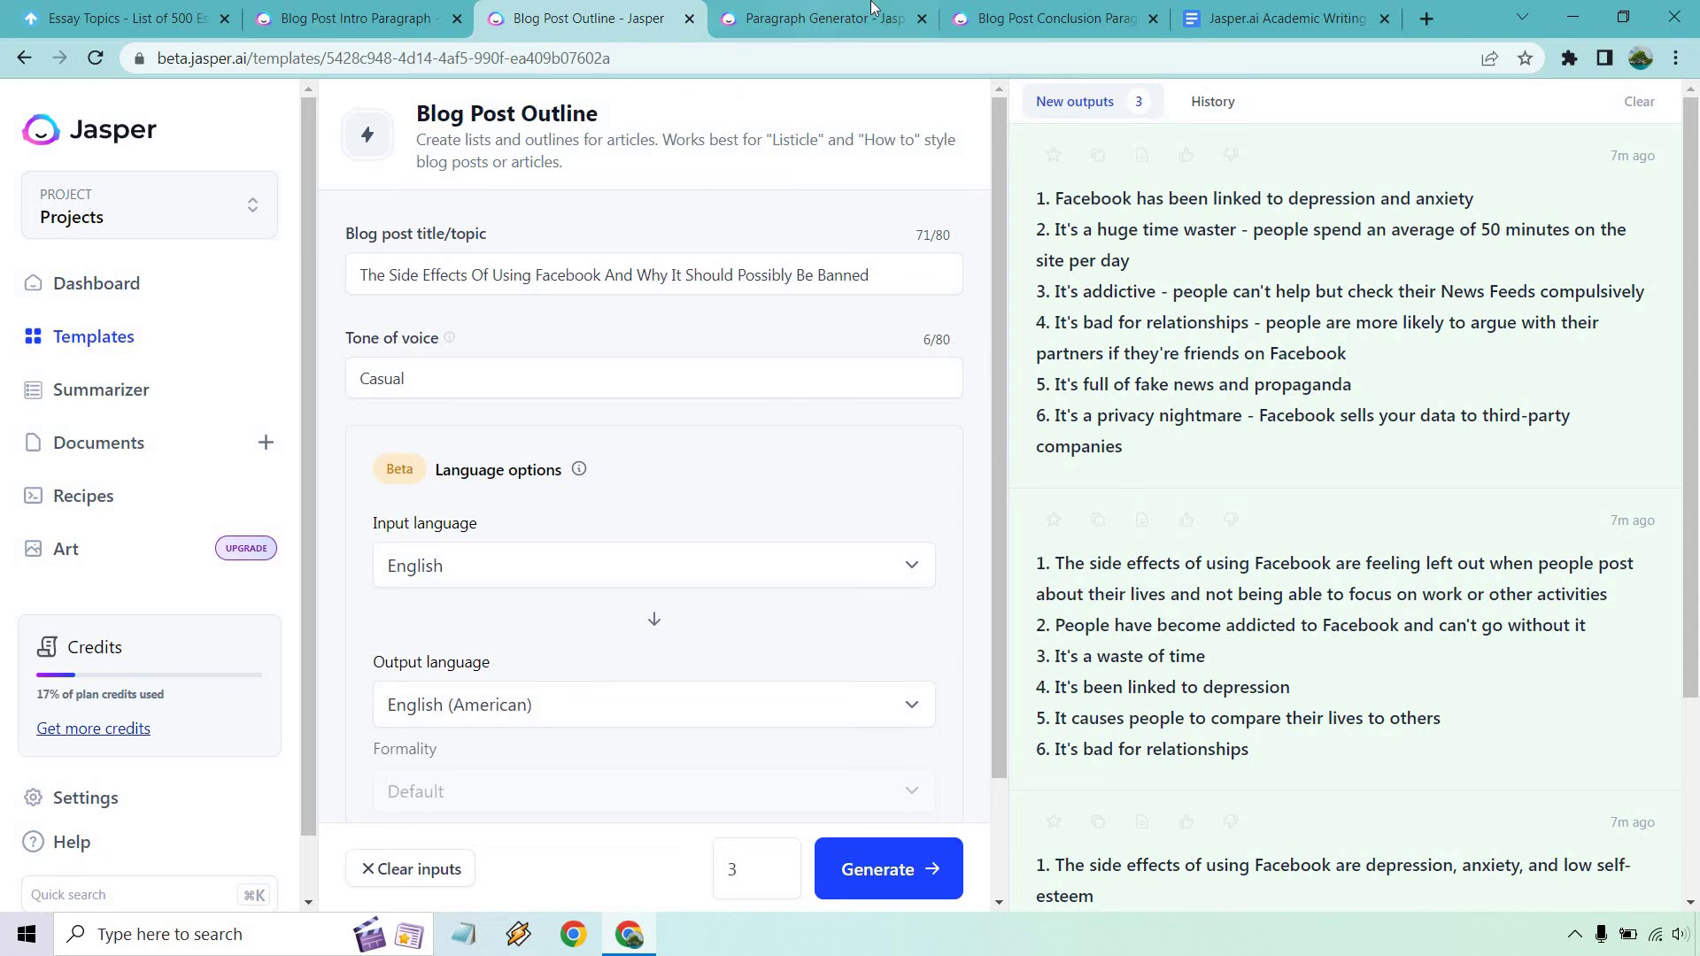
click(819, 18)
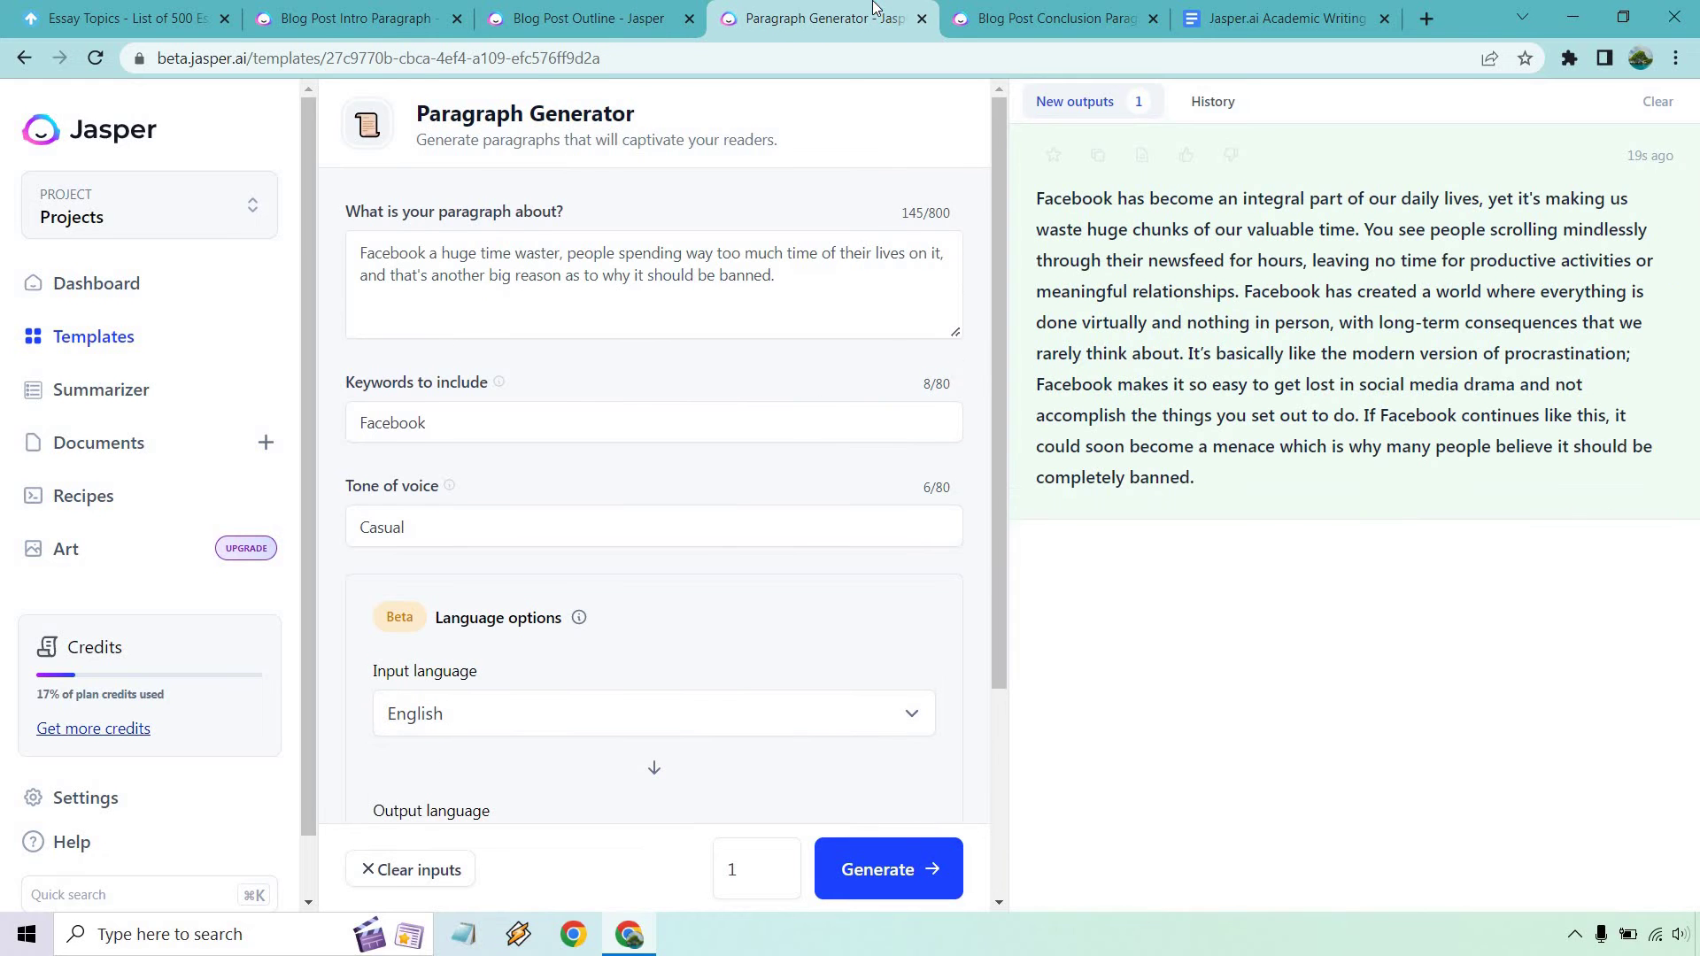
click(1097, 155)
click(1283, 18)
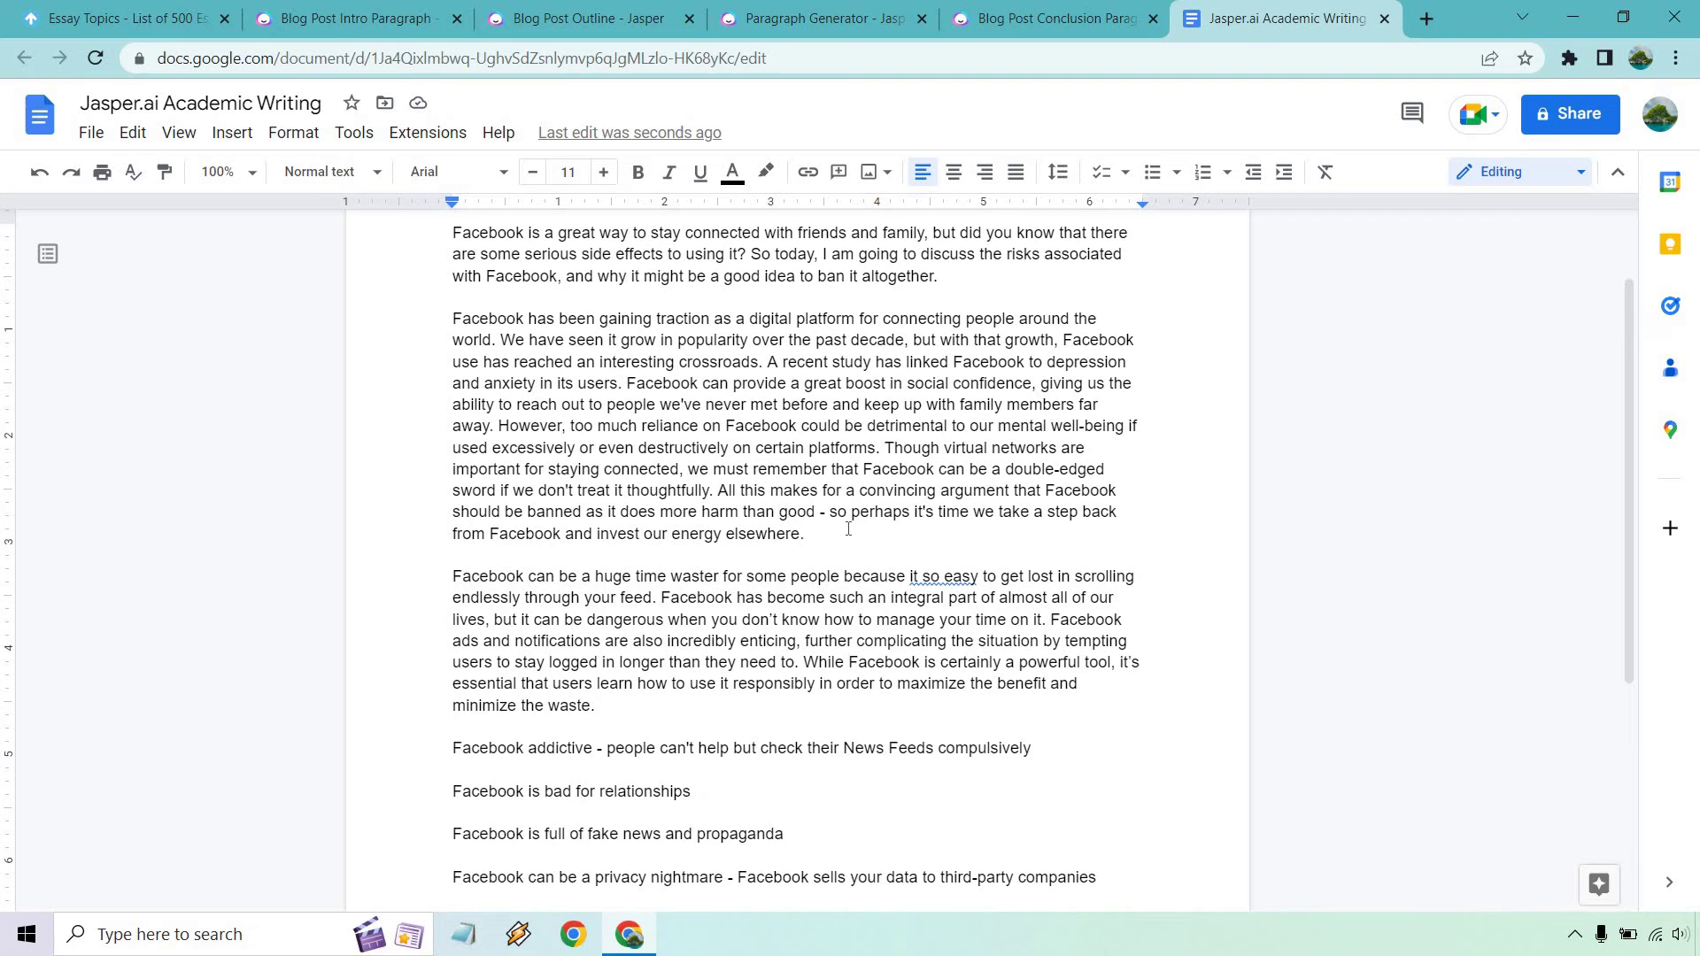
key(Return)
key(Return)
key(ctrl+v)
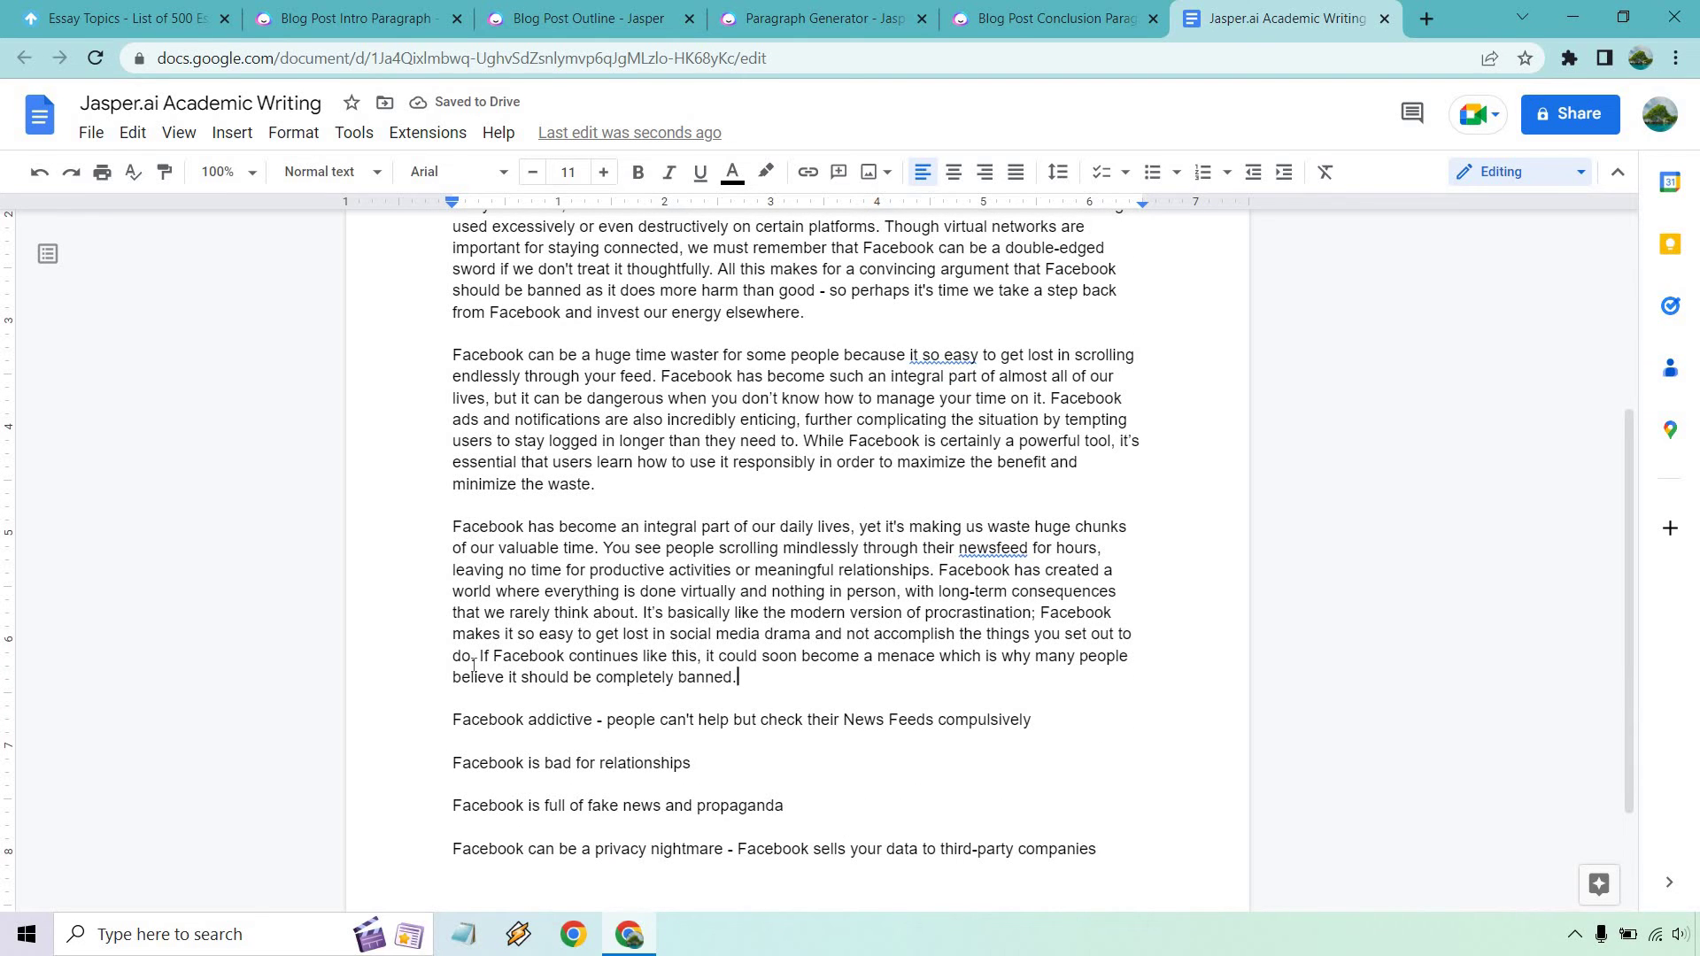
Keep only the pasted text's last sentence and merge it into the time-waster paragraph.
drag(475, 658, 490, 534)
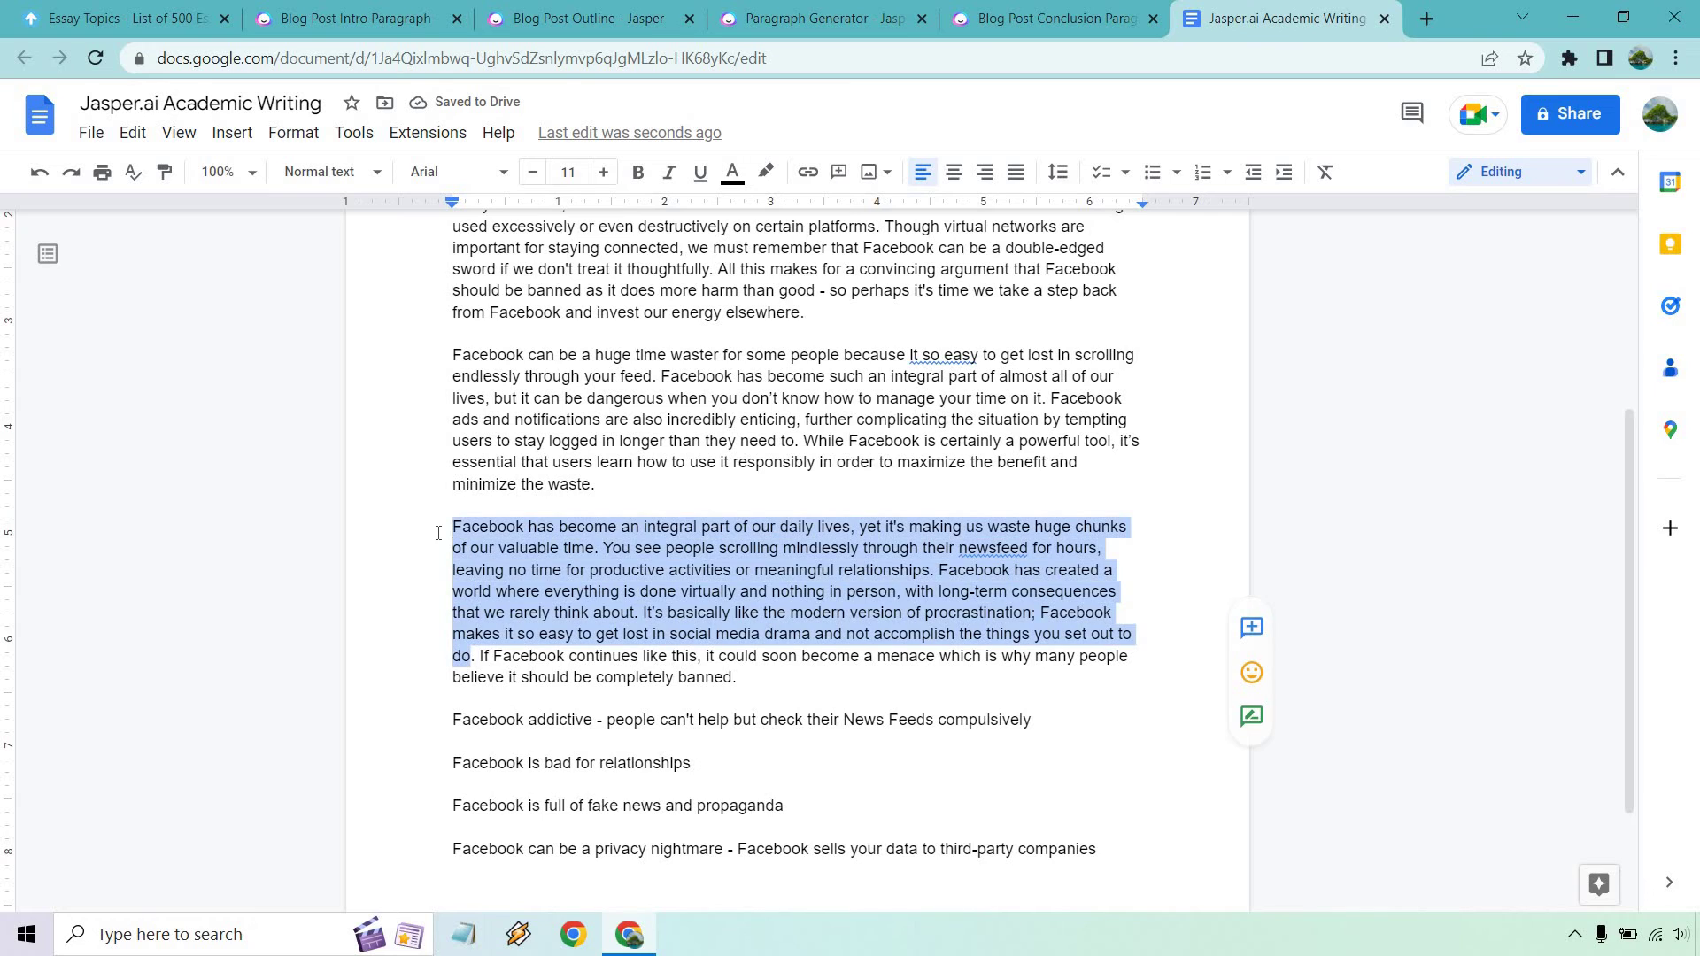
key(BackSpace)
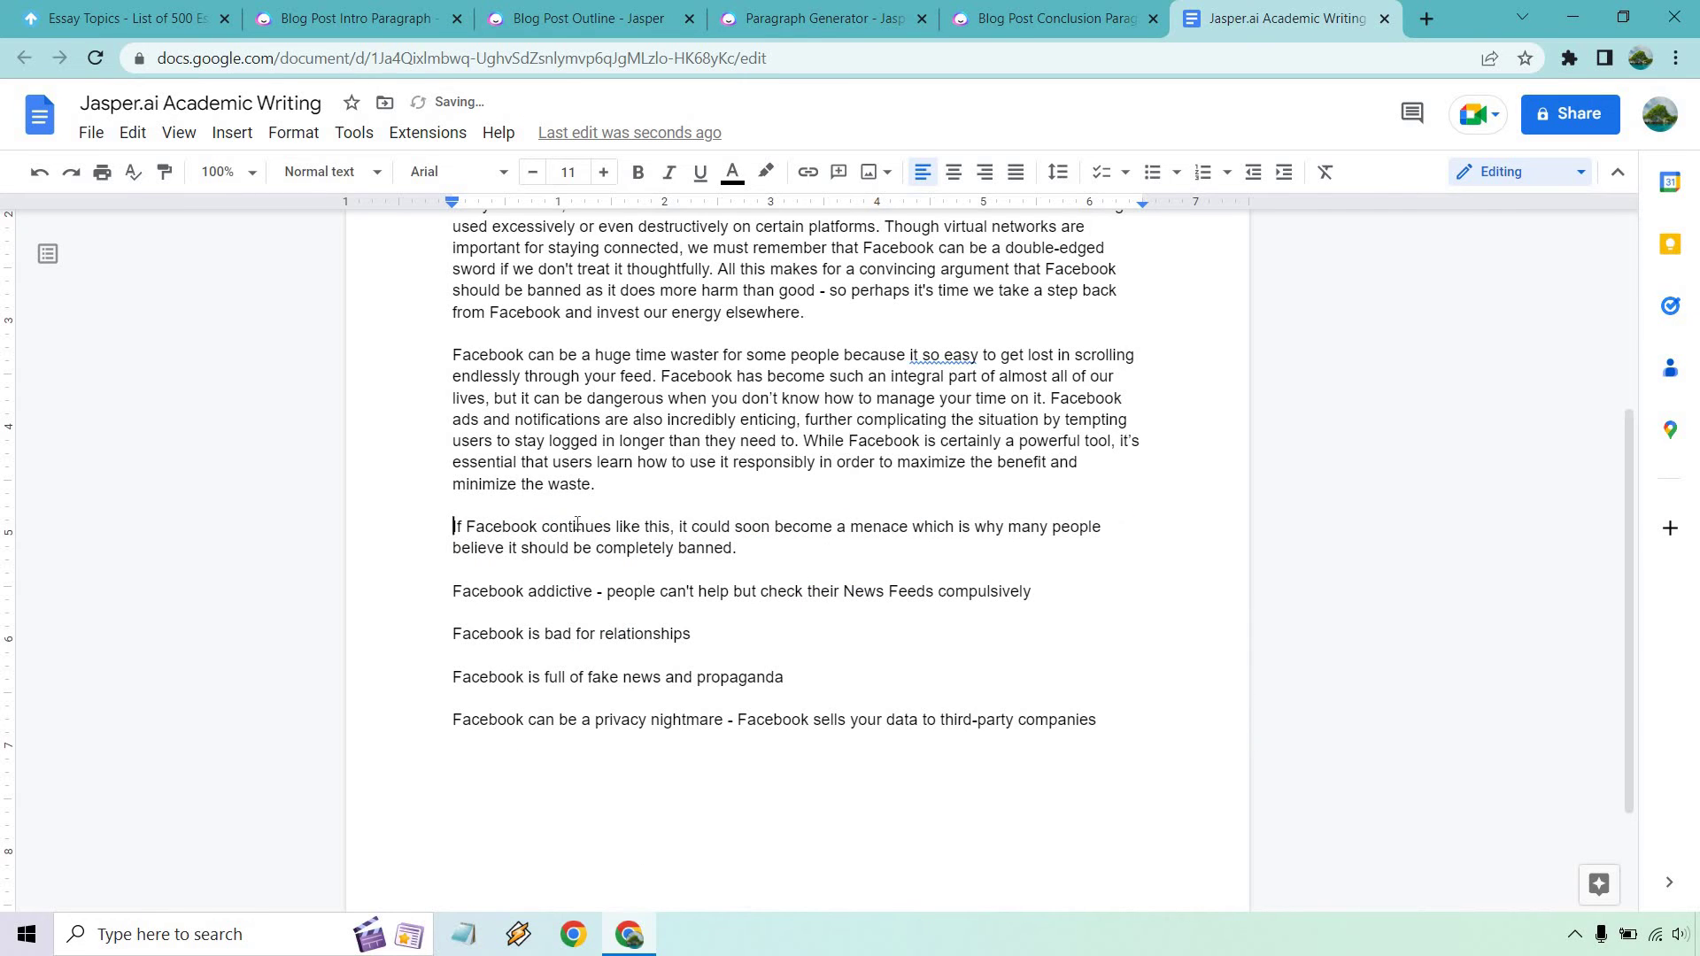
key(BackSpace)
key(BackSpace)
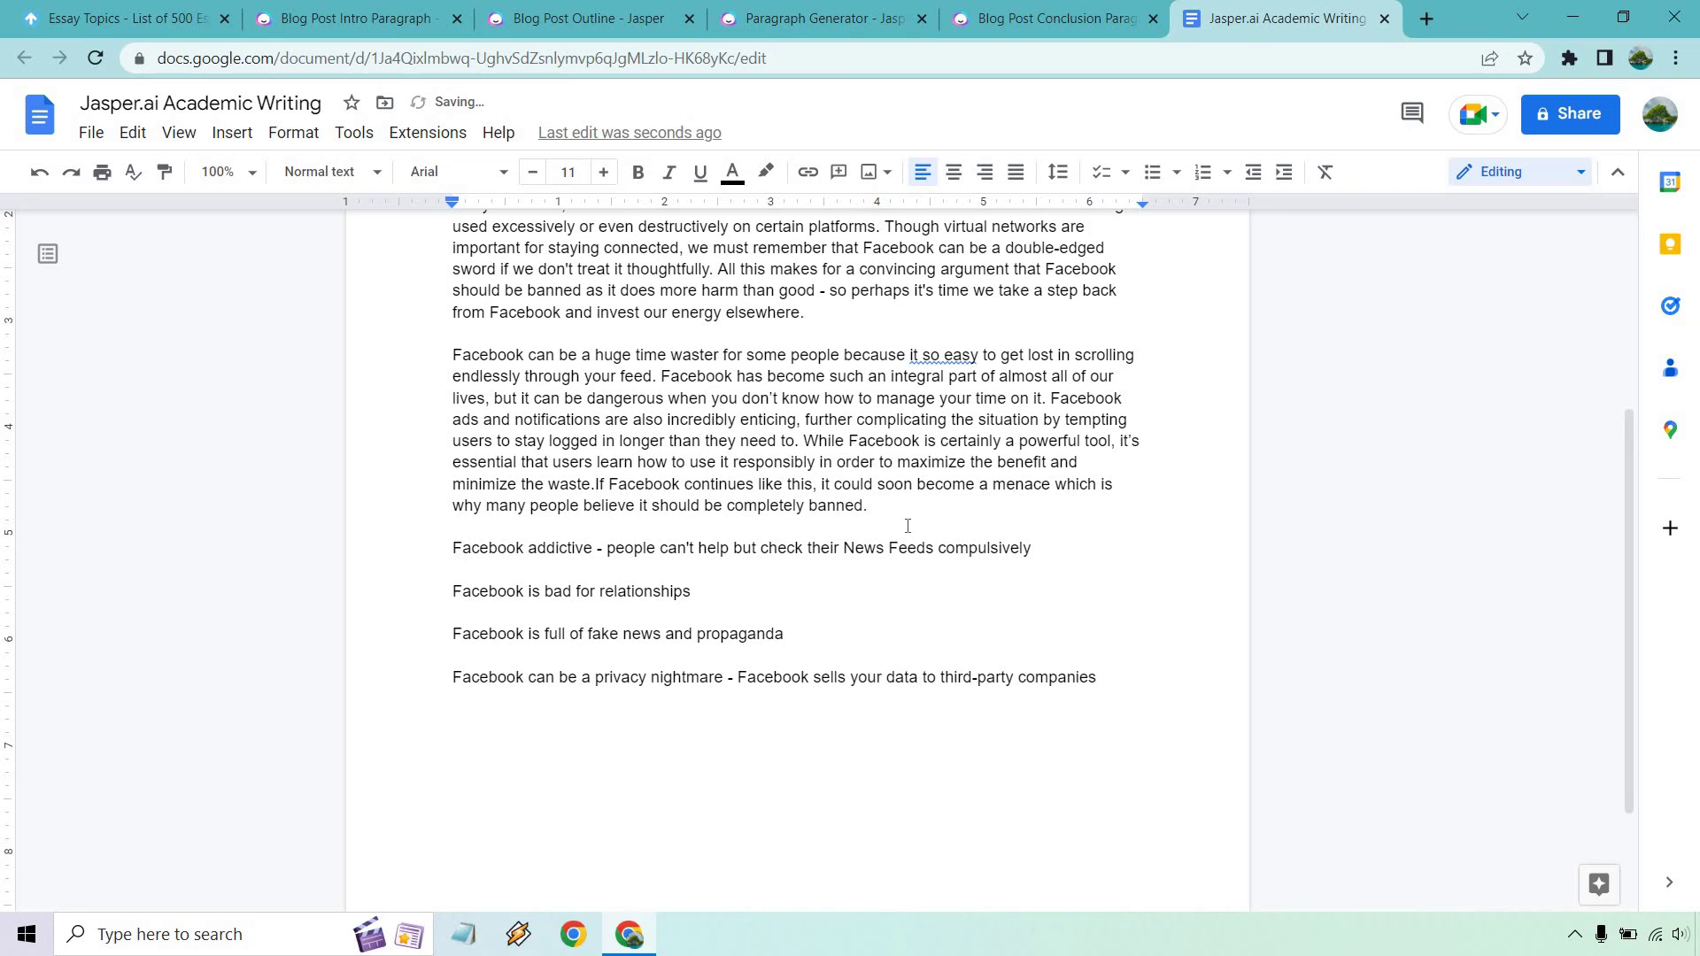
click(914, 498)
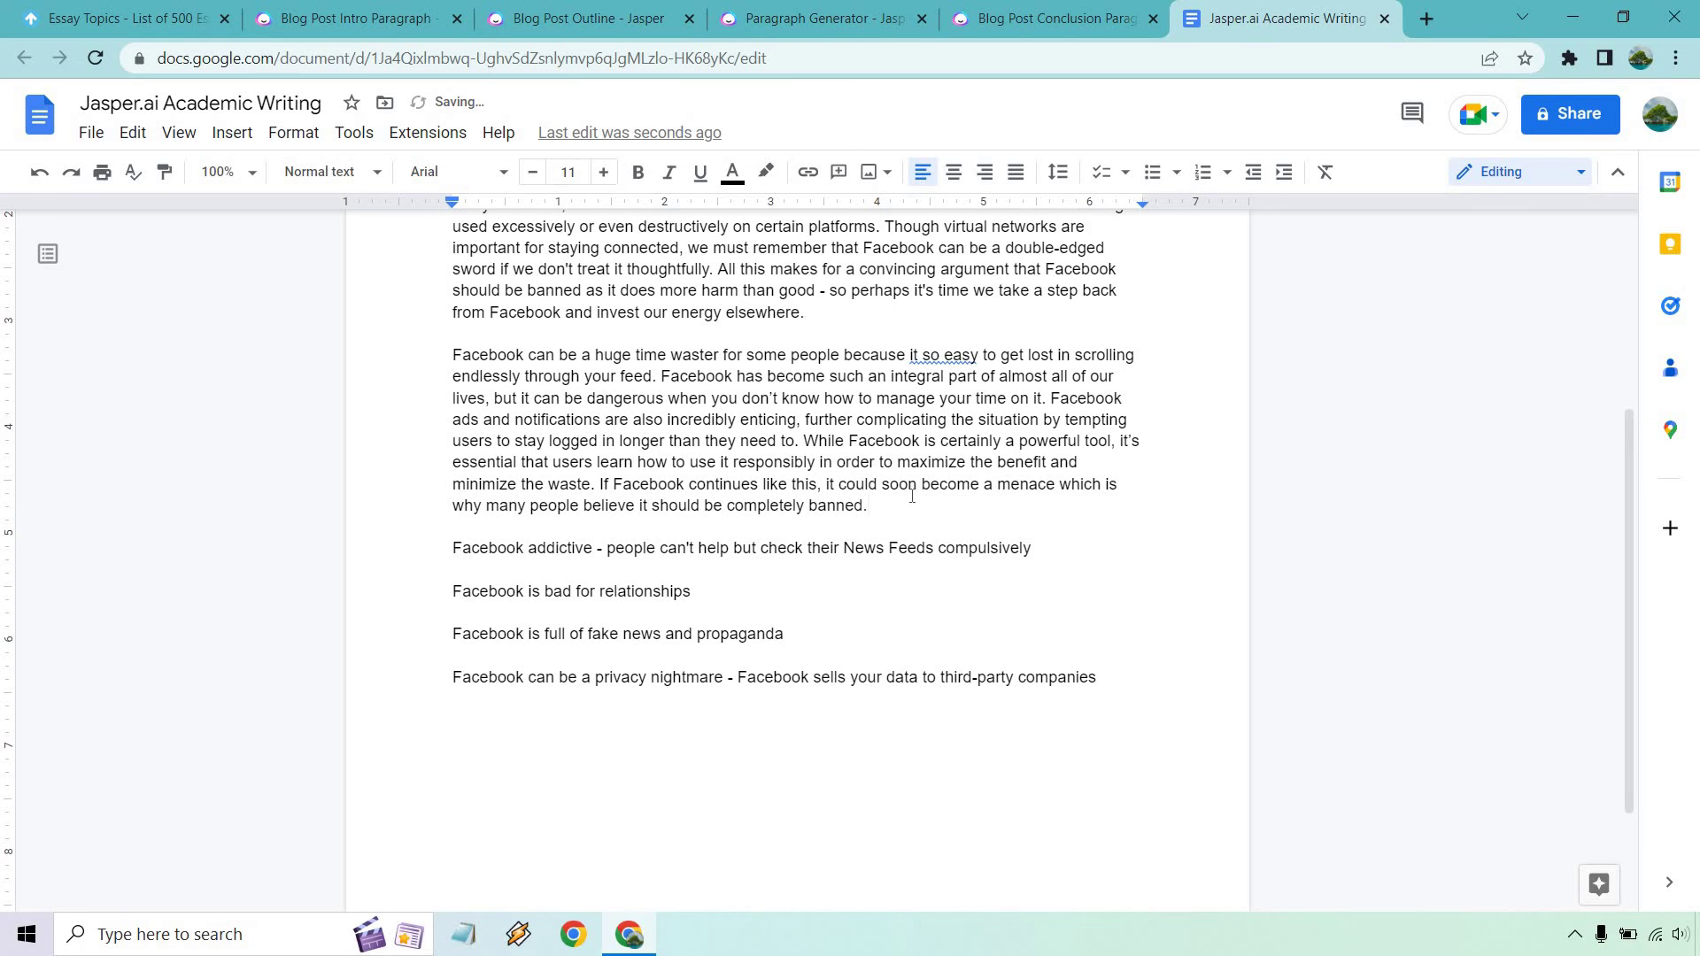
Check the four remaining outline points below the time-waster paragraph.
scroll(910, 497, up, 5)
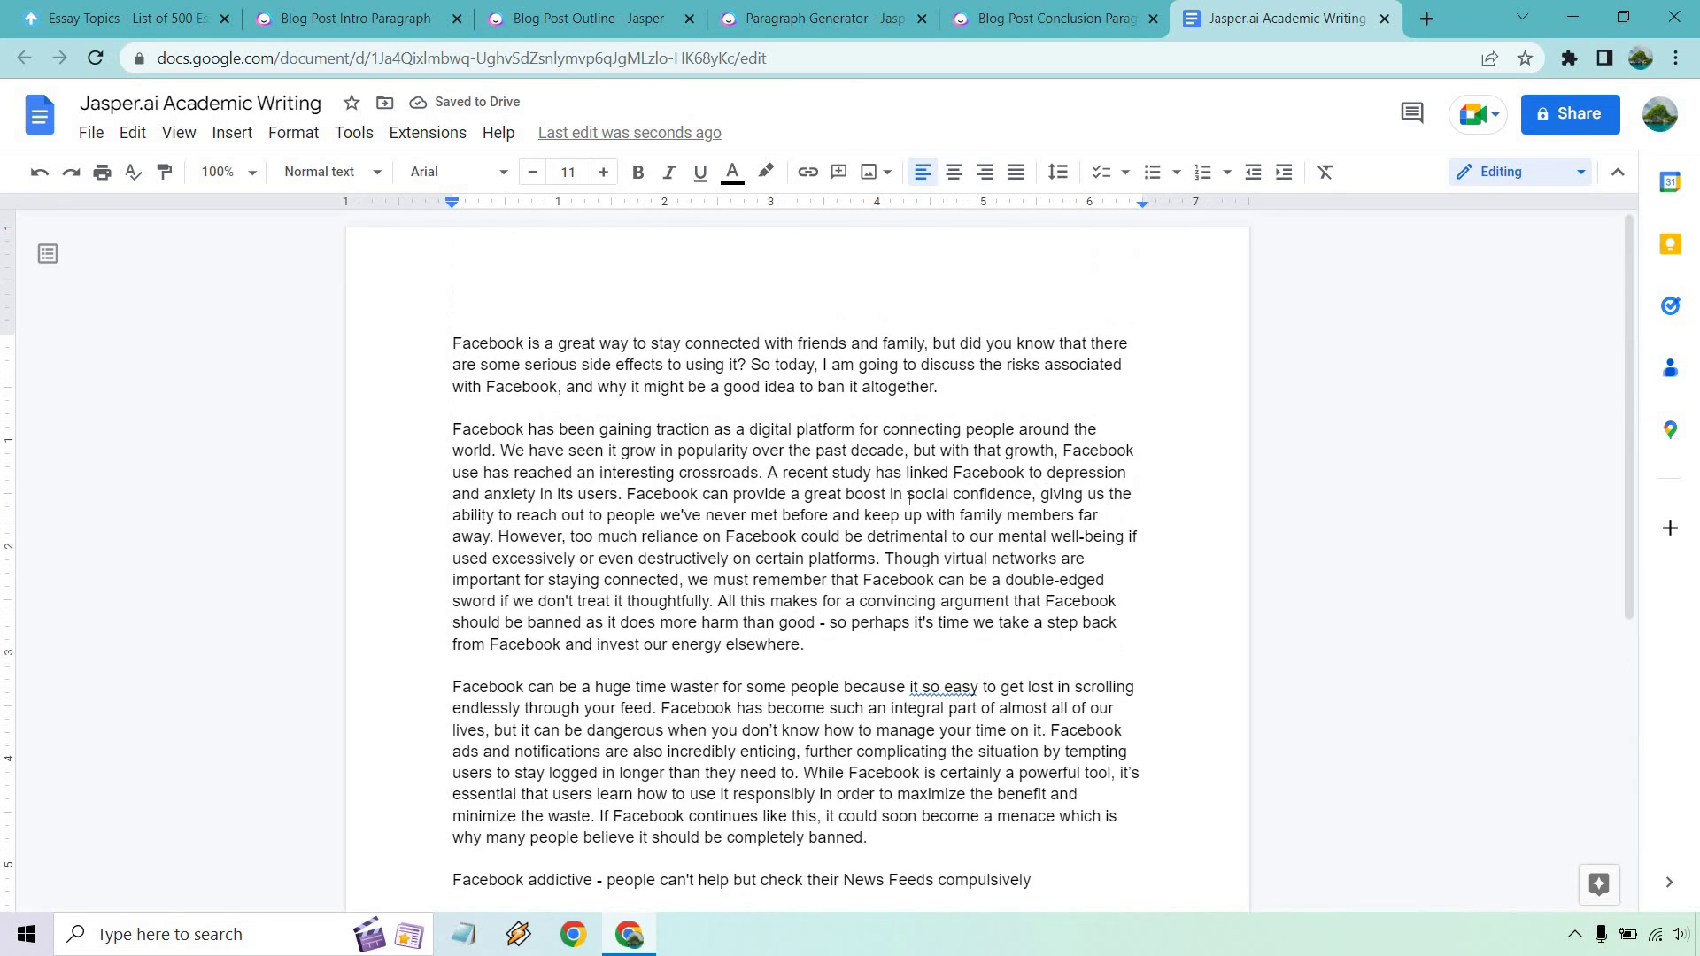
scroll(910, 498, down, 5)
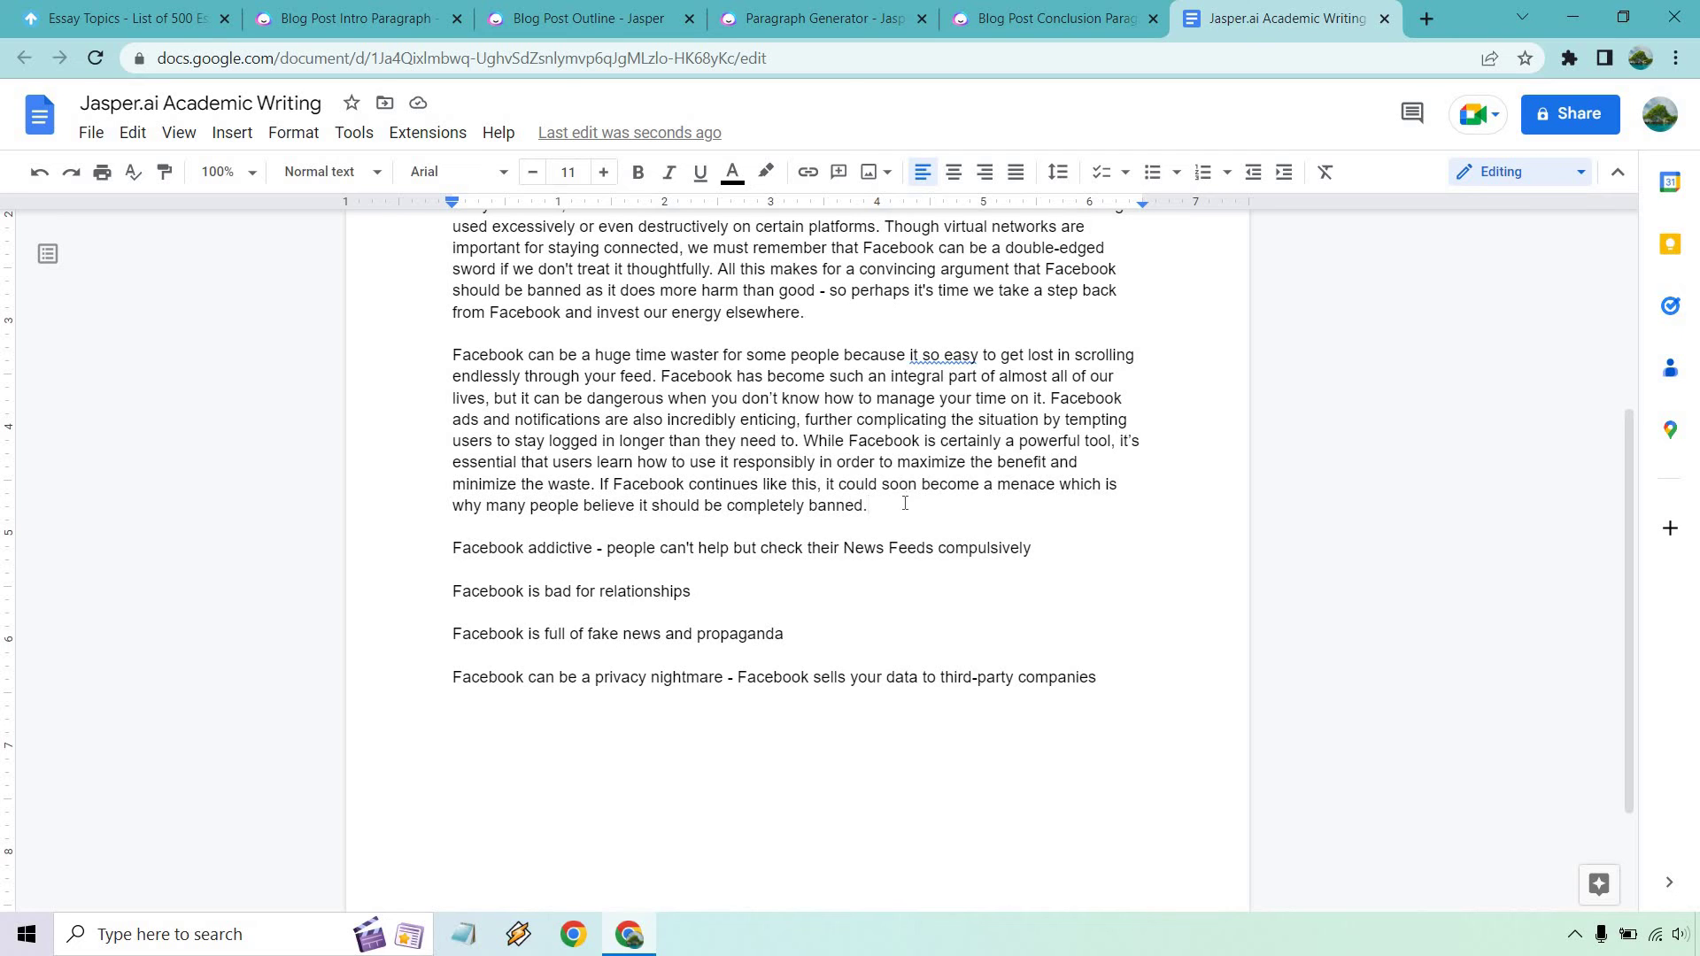
scroll(651, 530, up, 1)
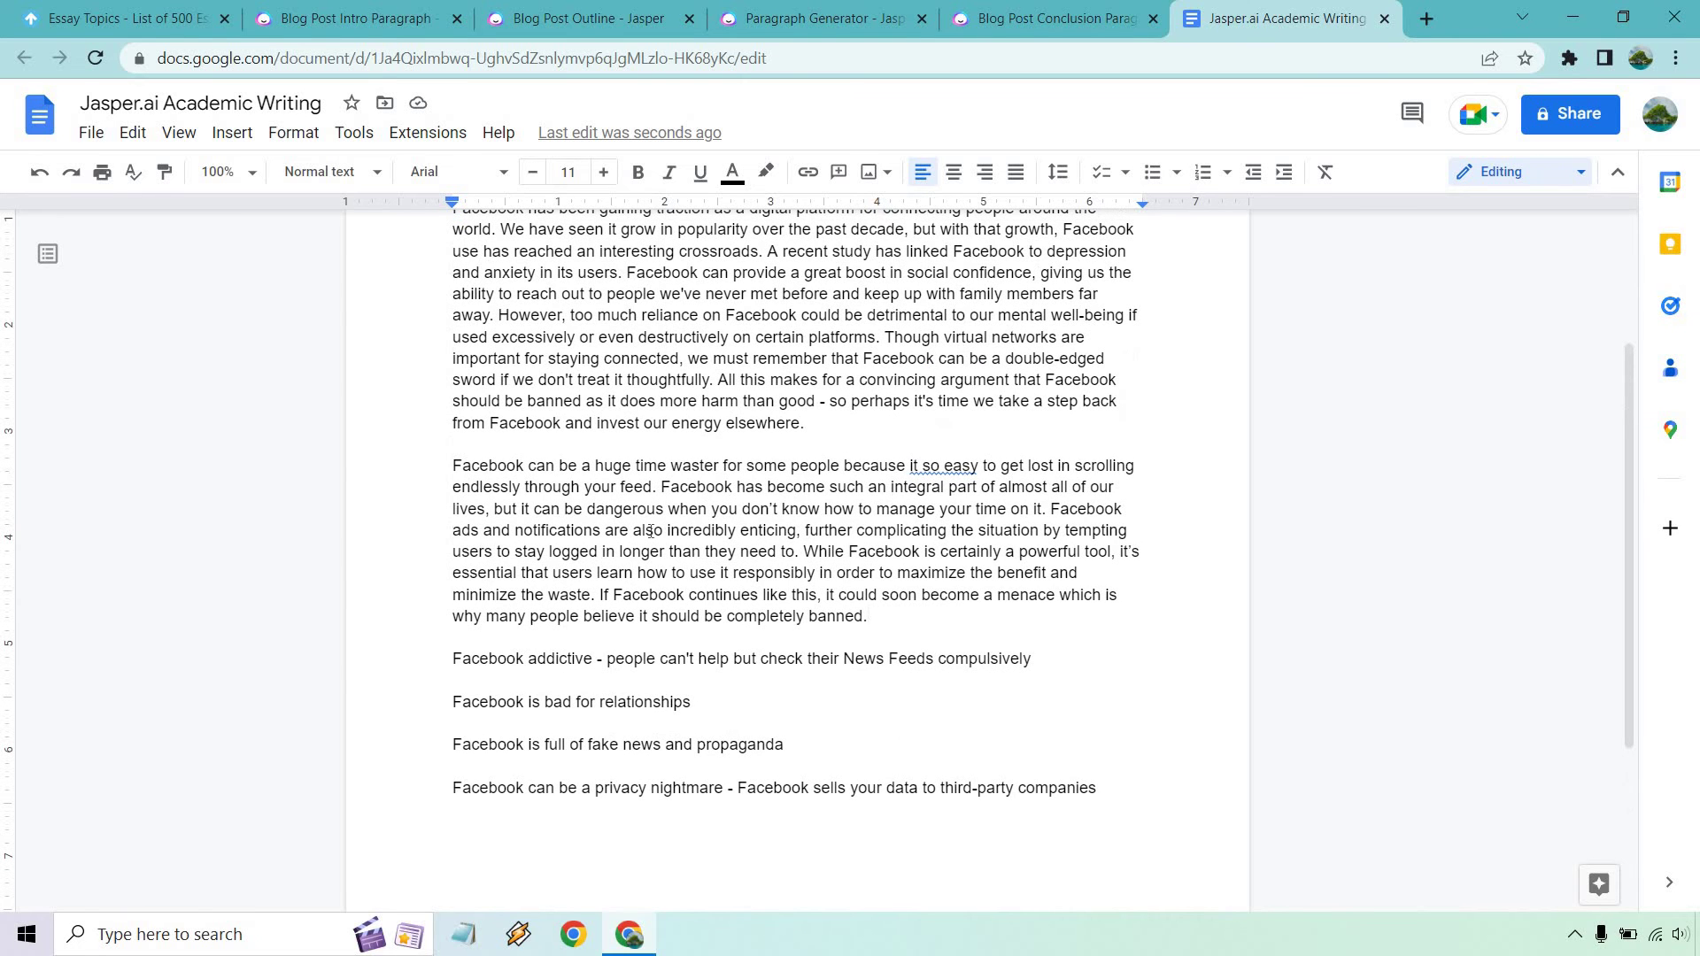
scroll(651, 530, down, 1)
click(1133, 677)
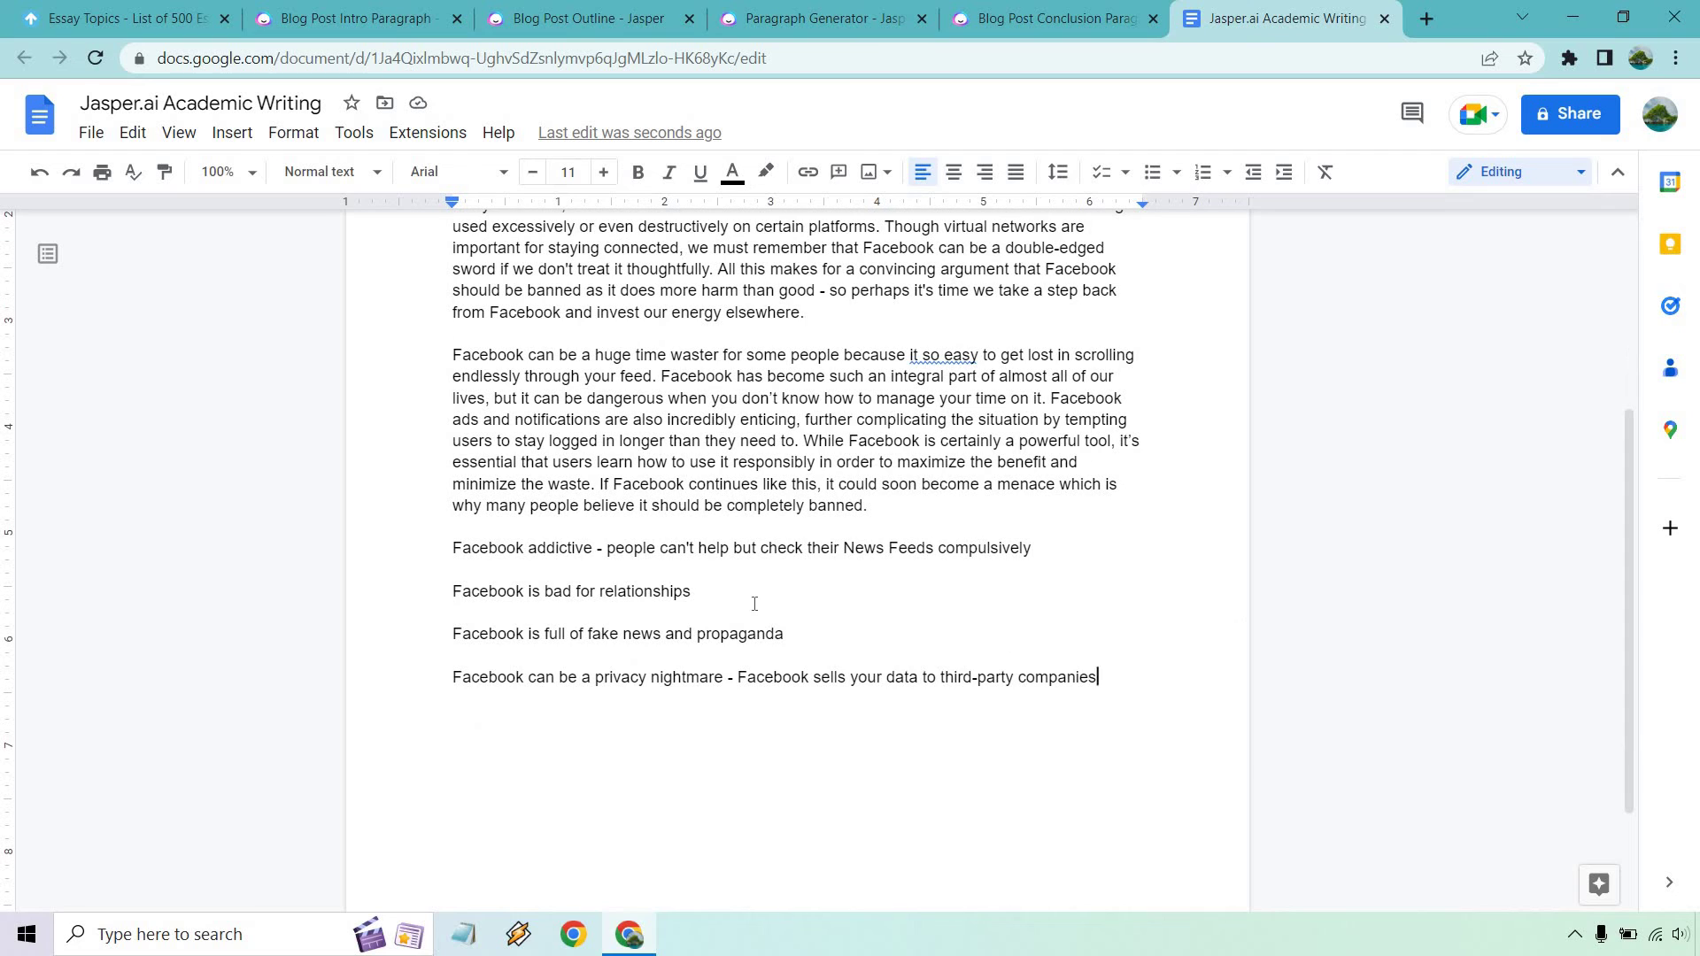
drag(755, 604, 452, 548)
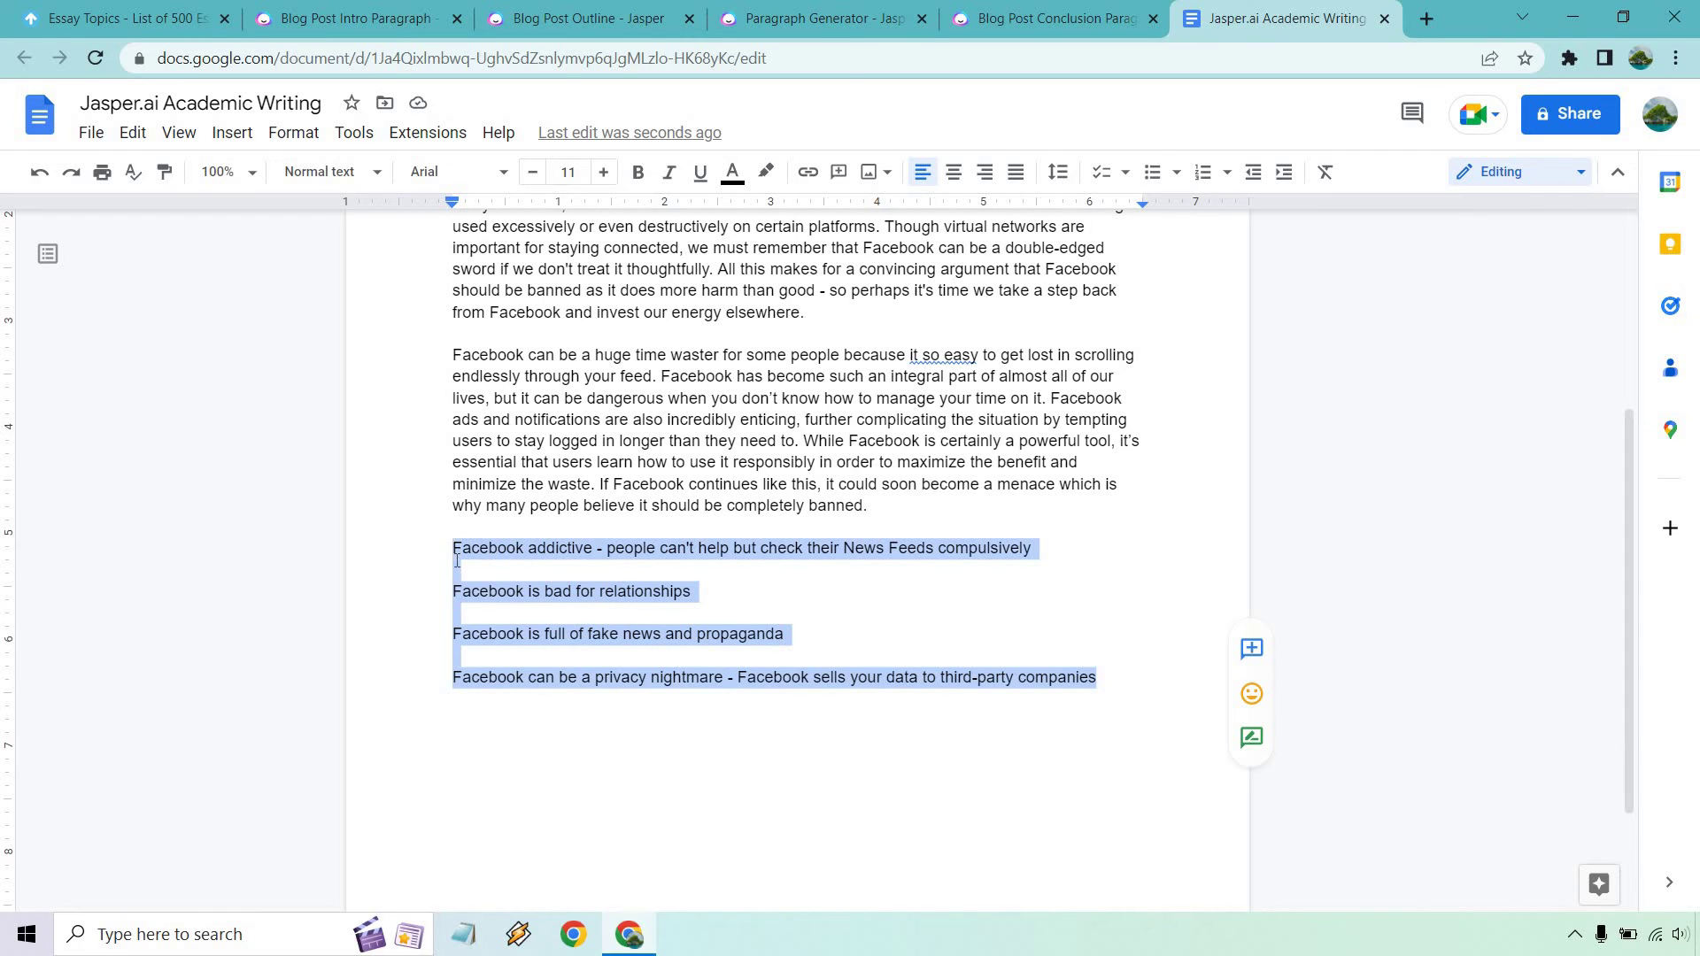
click(689, 419)
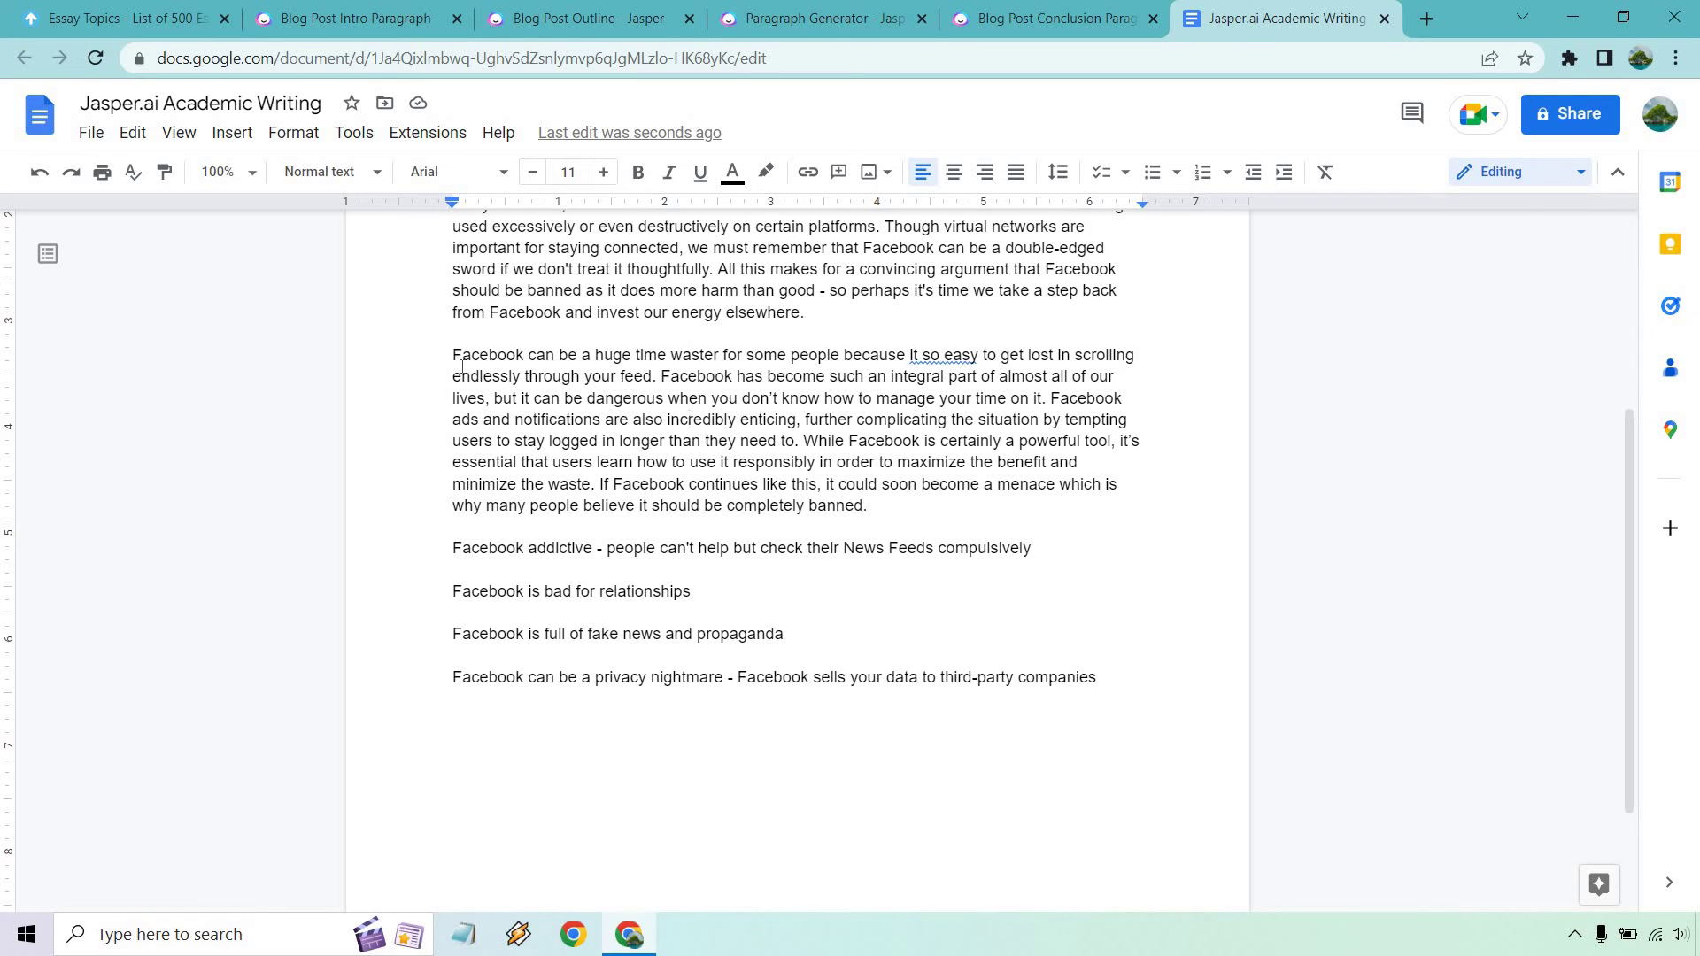
Move to Jasper's Blog Post Conclusion Paragraph template for the Facebook side-effects post.
click(777, 18)
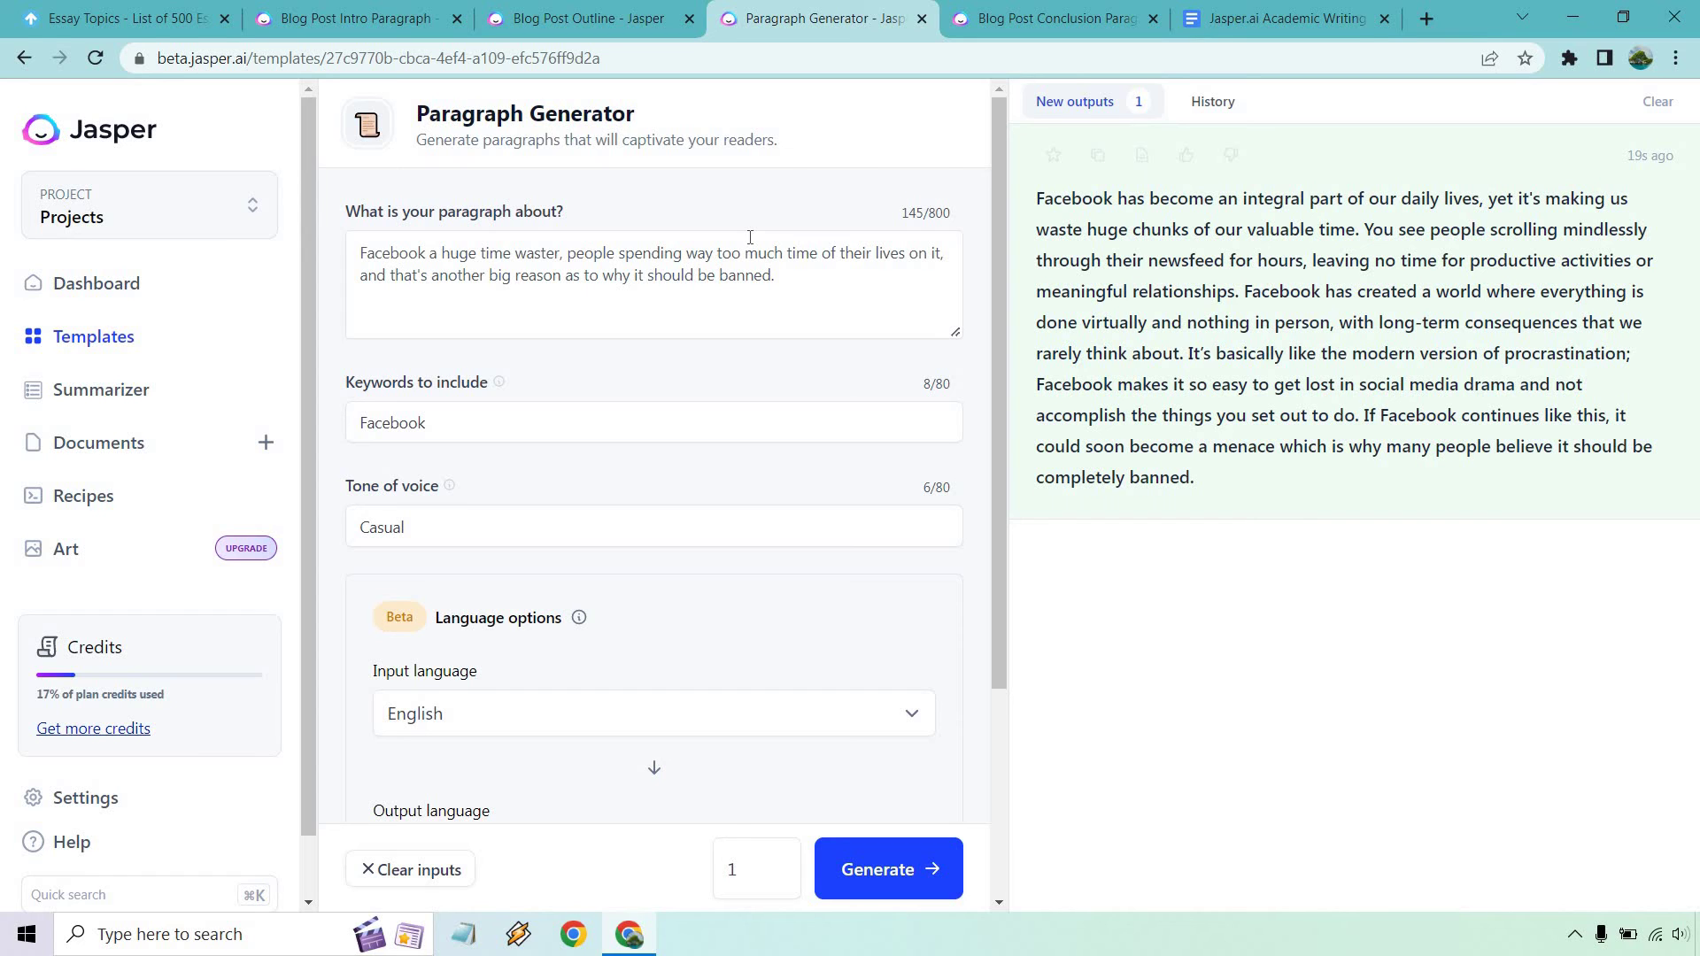
click(1013, 13)
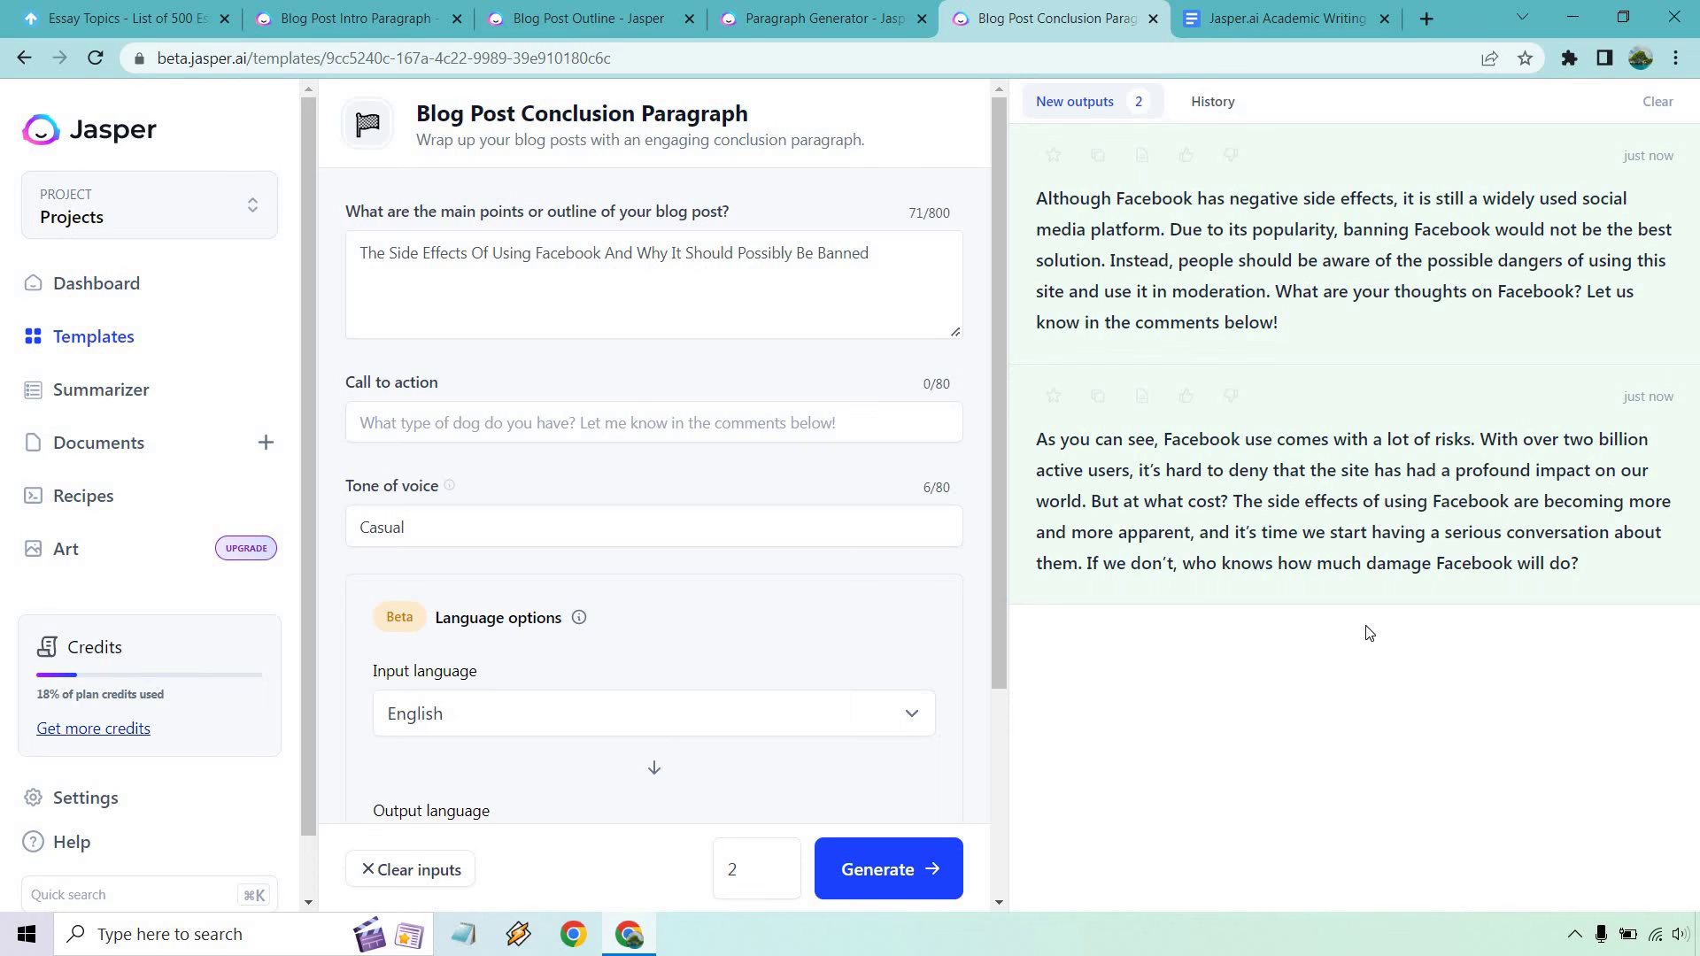
Paste the second conclusion, 'As you can see, Facebook use comes with a lot of risks…', after the privacy-nightmare line.
click(1098, 396)
click(1224, 11)
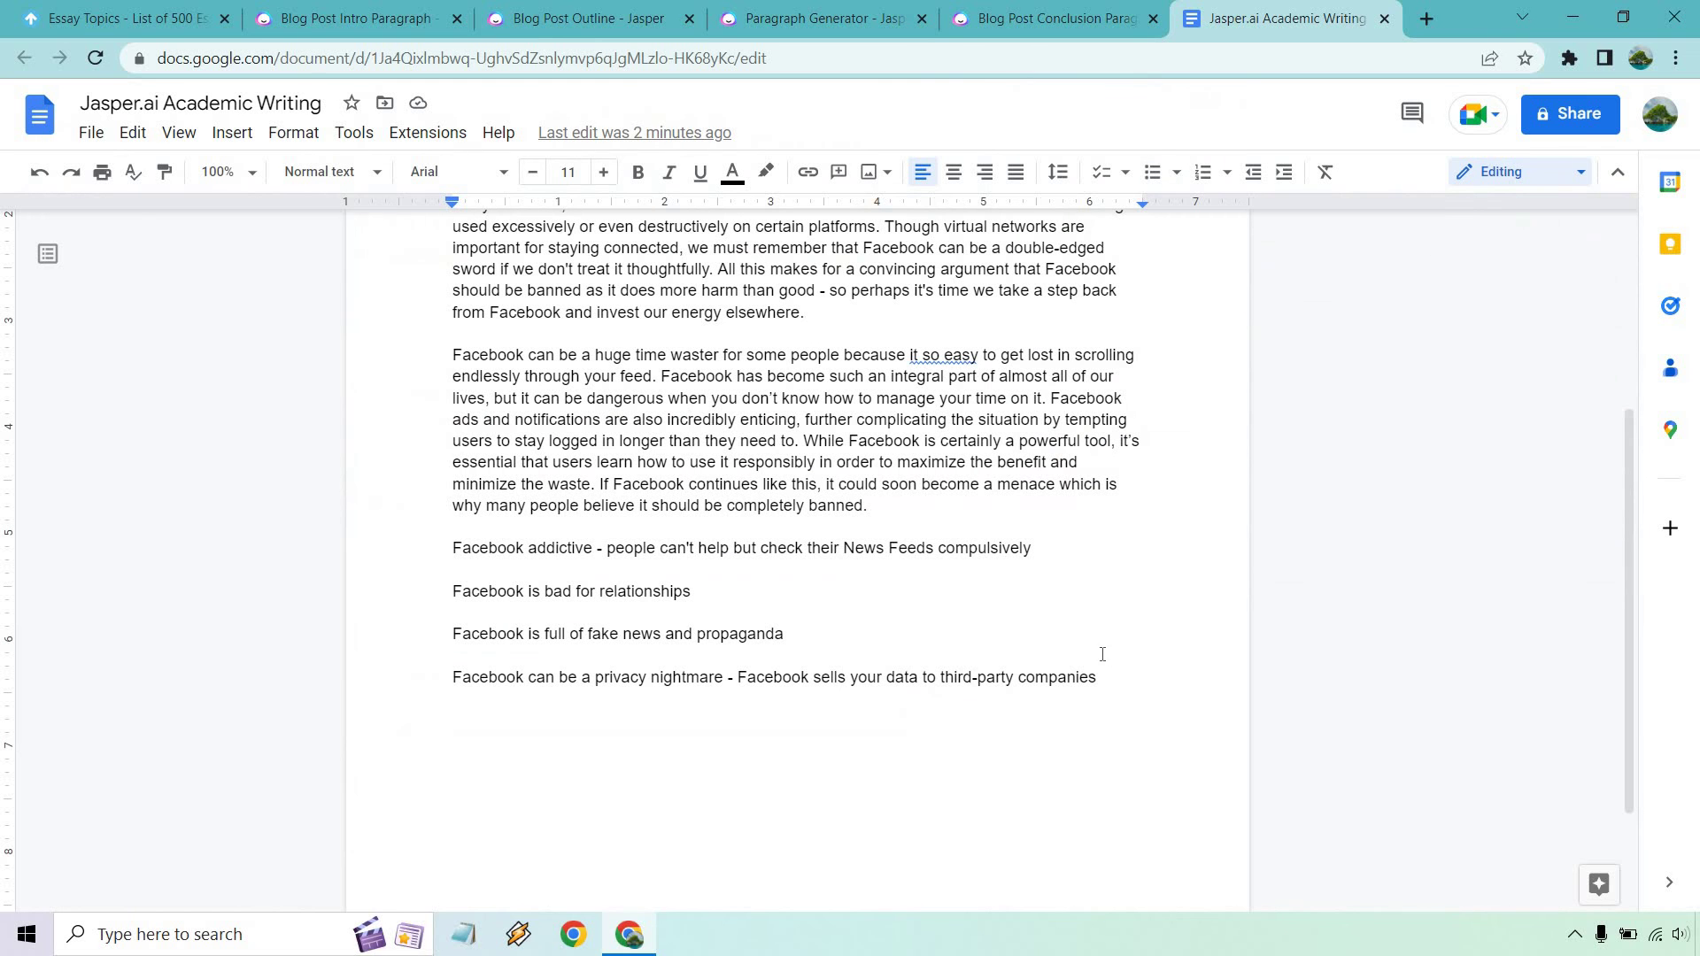
click(1128, 666)
click(1097, 677)
key(Return)
key(Return)
key(ctrl+v)
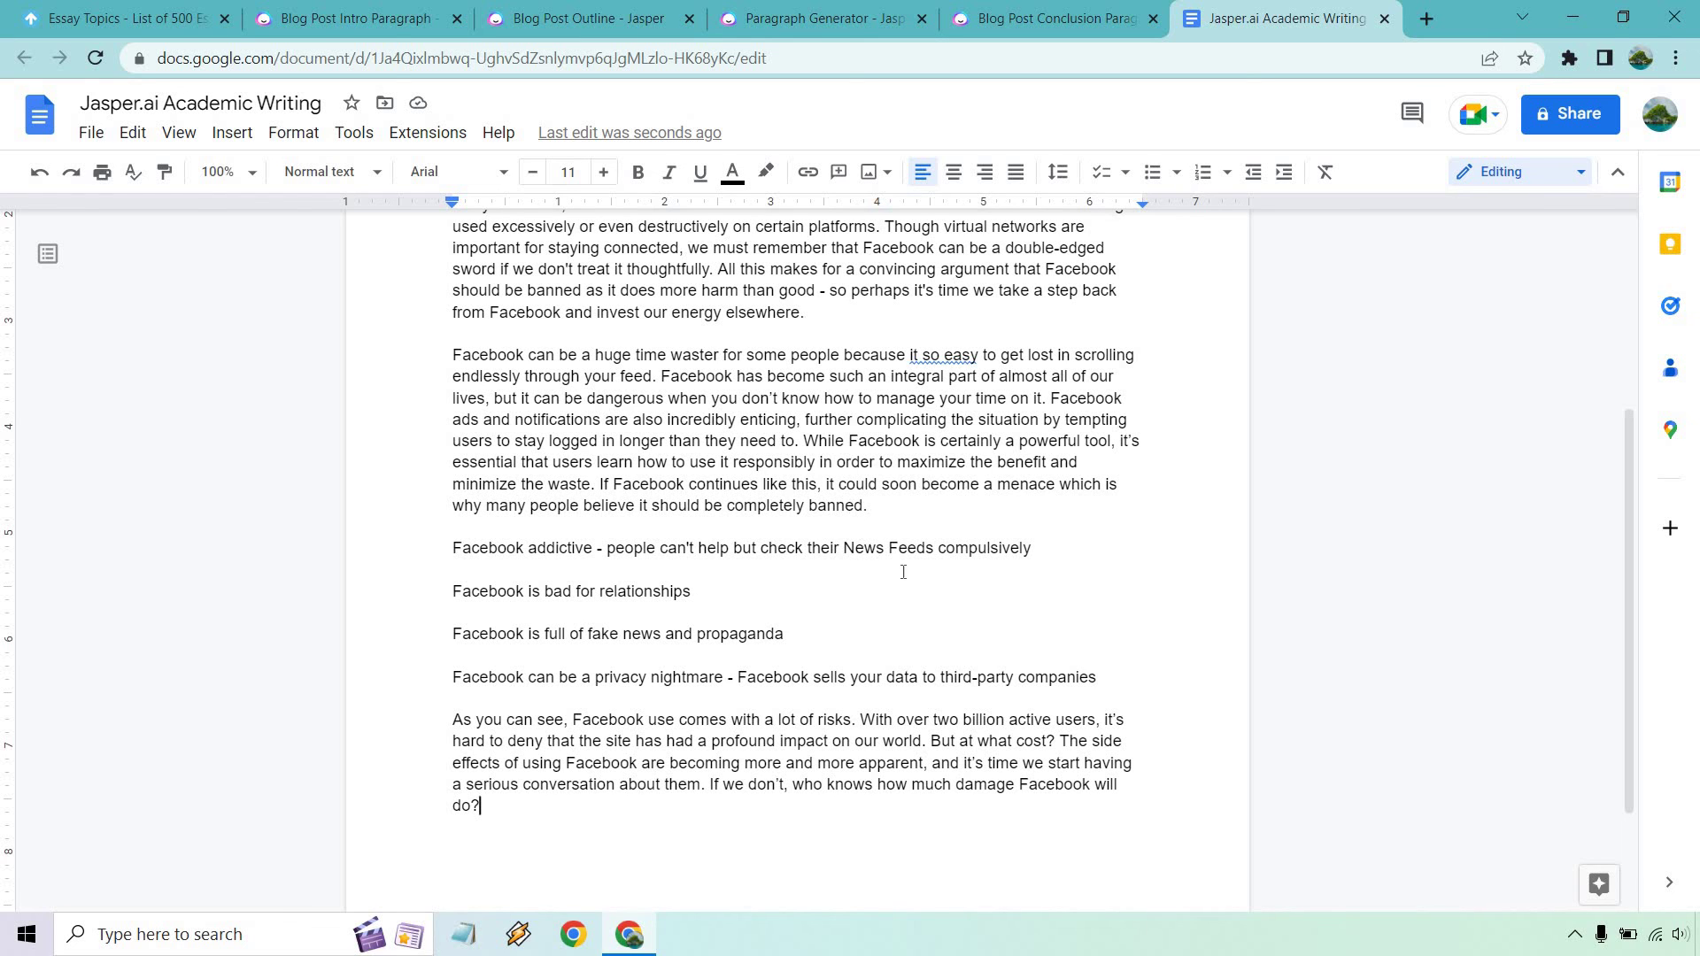
Review the leftover outline lines and the time-waster paragraph above the conclusion.
scroll(937, 599, up, 4)
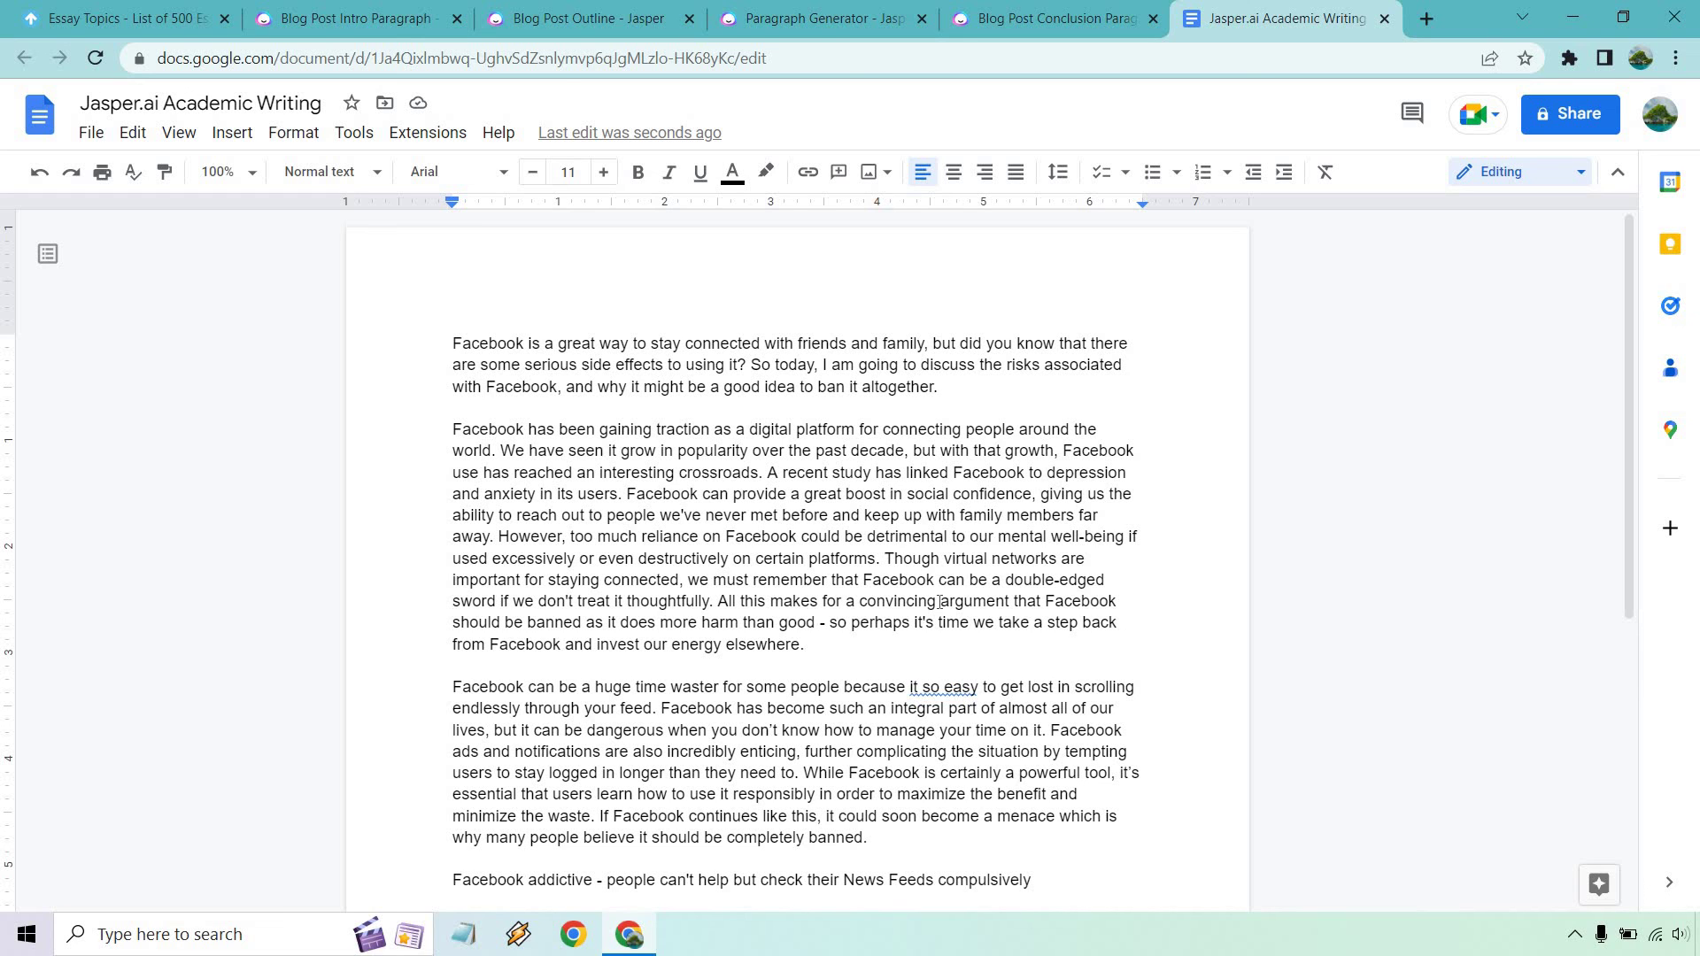
scroll(1120, 521, down, 4)
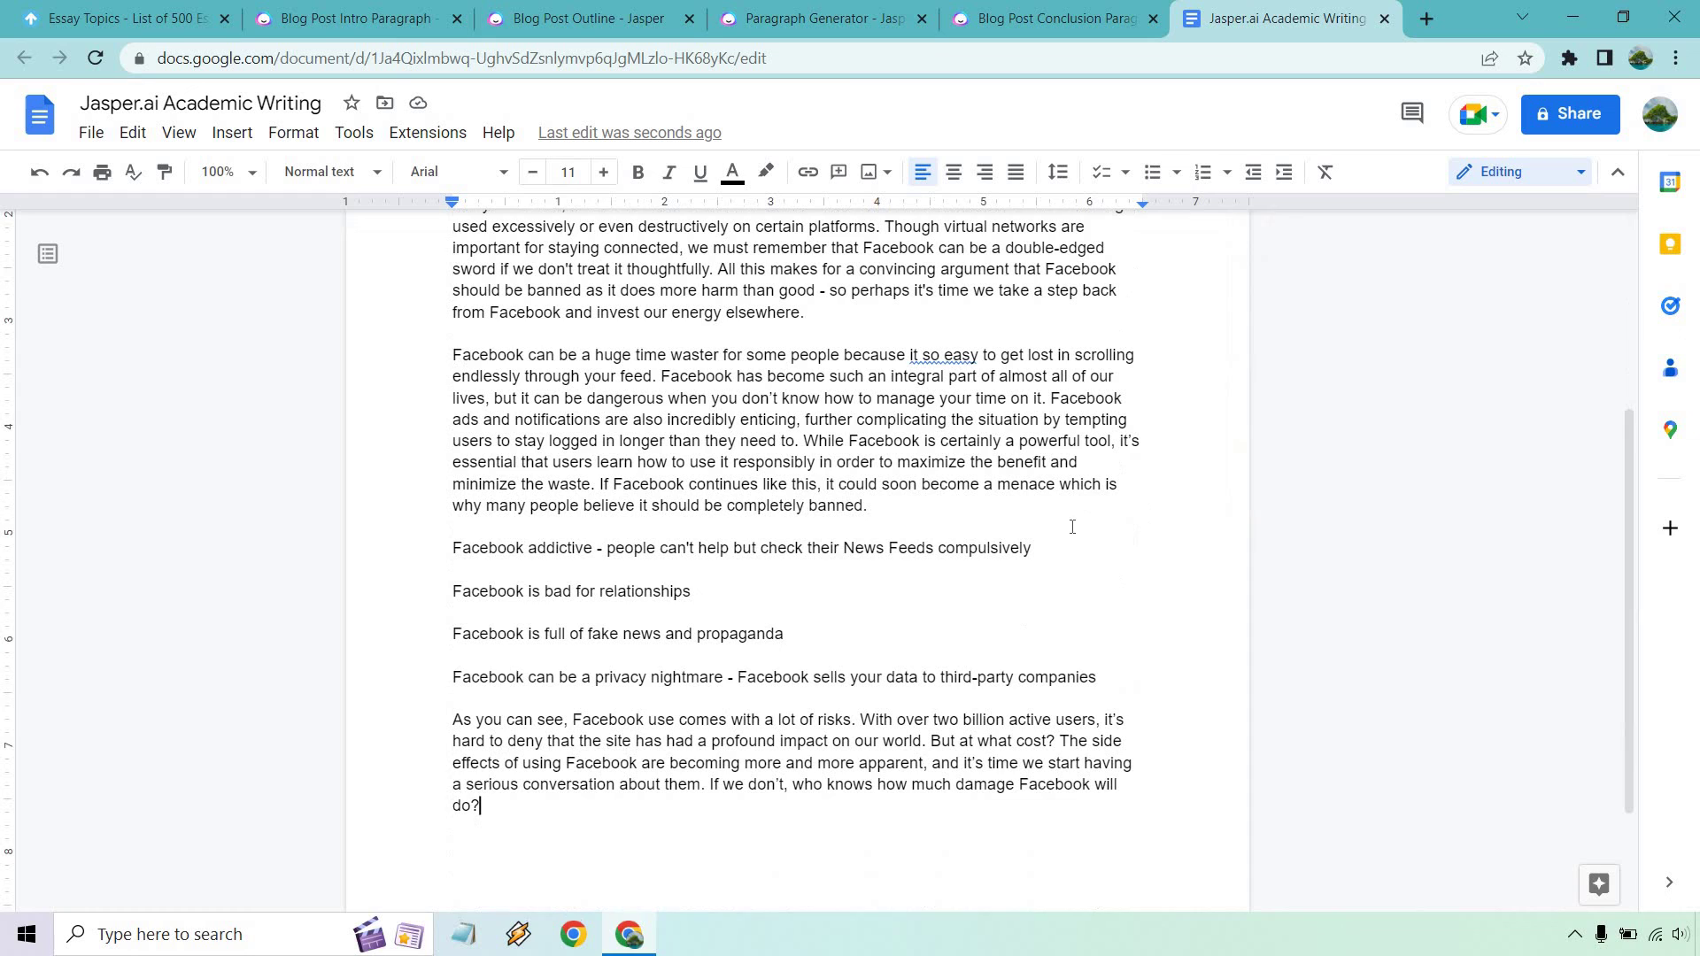
drag(1108, 673, 454, 558)
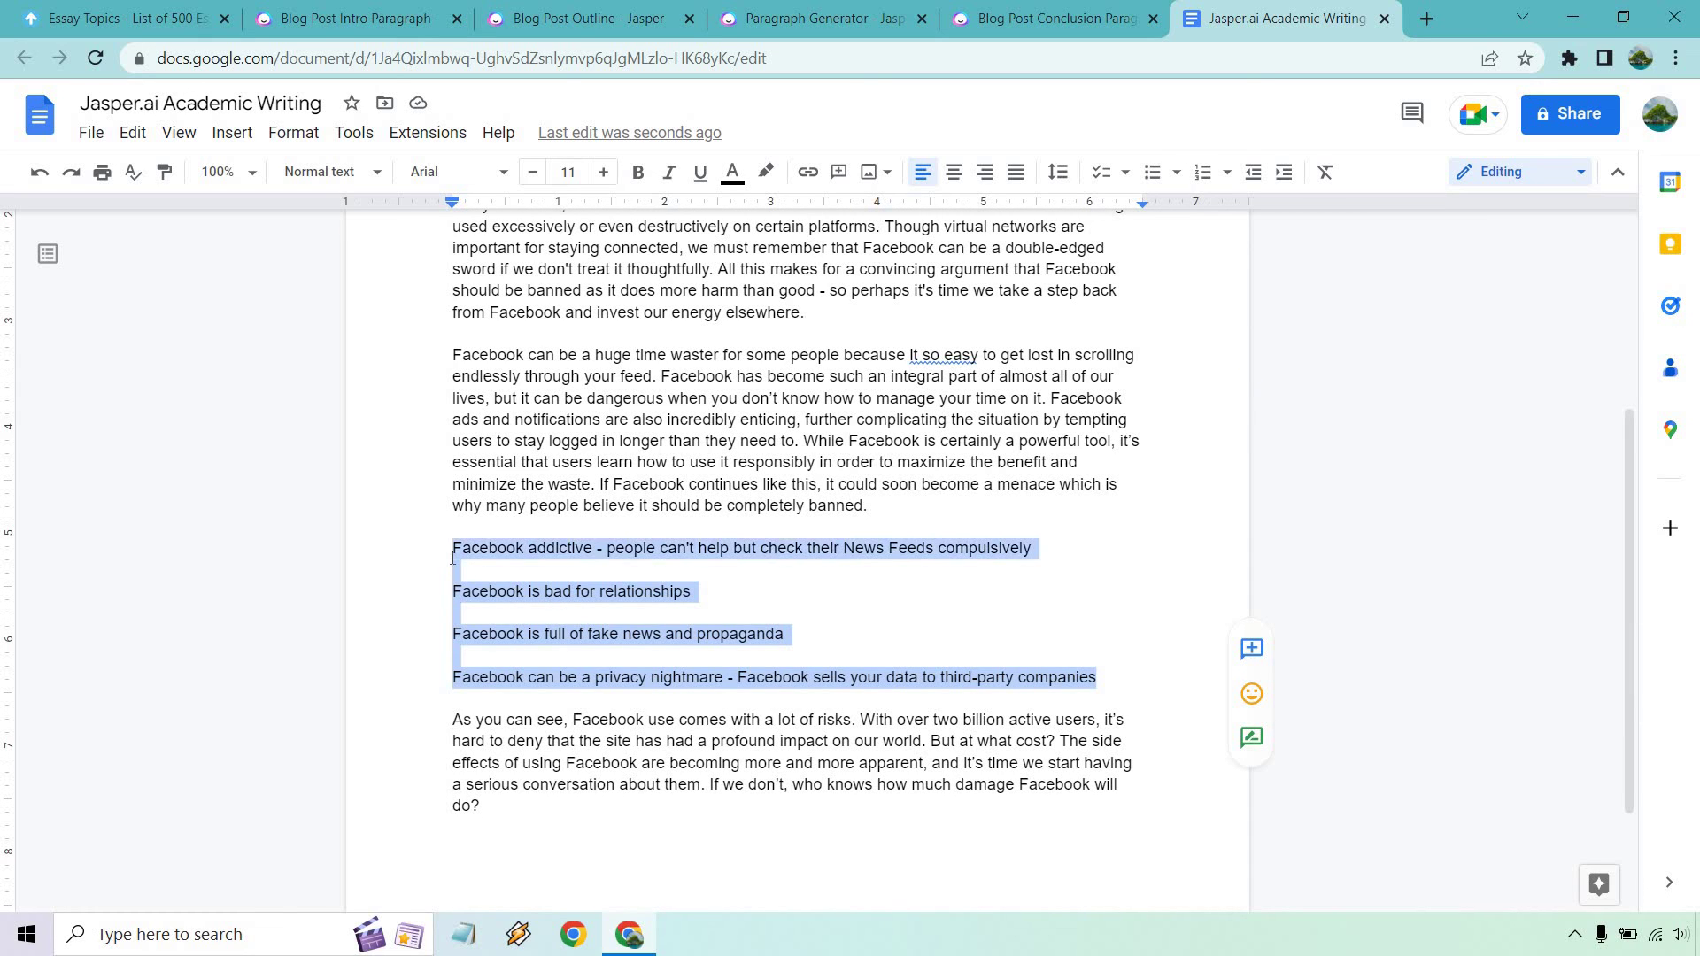
scroll(593, 531, up, 1)
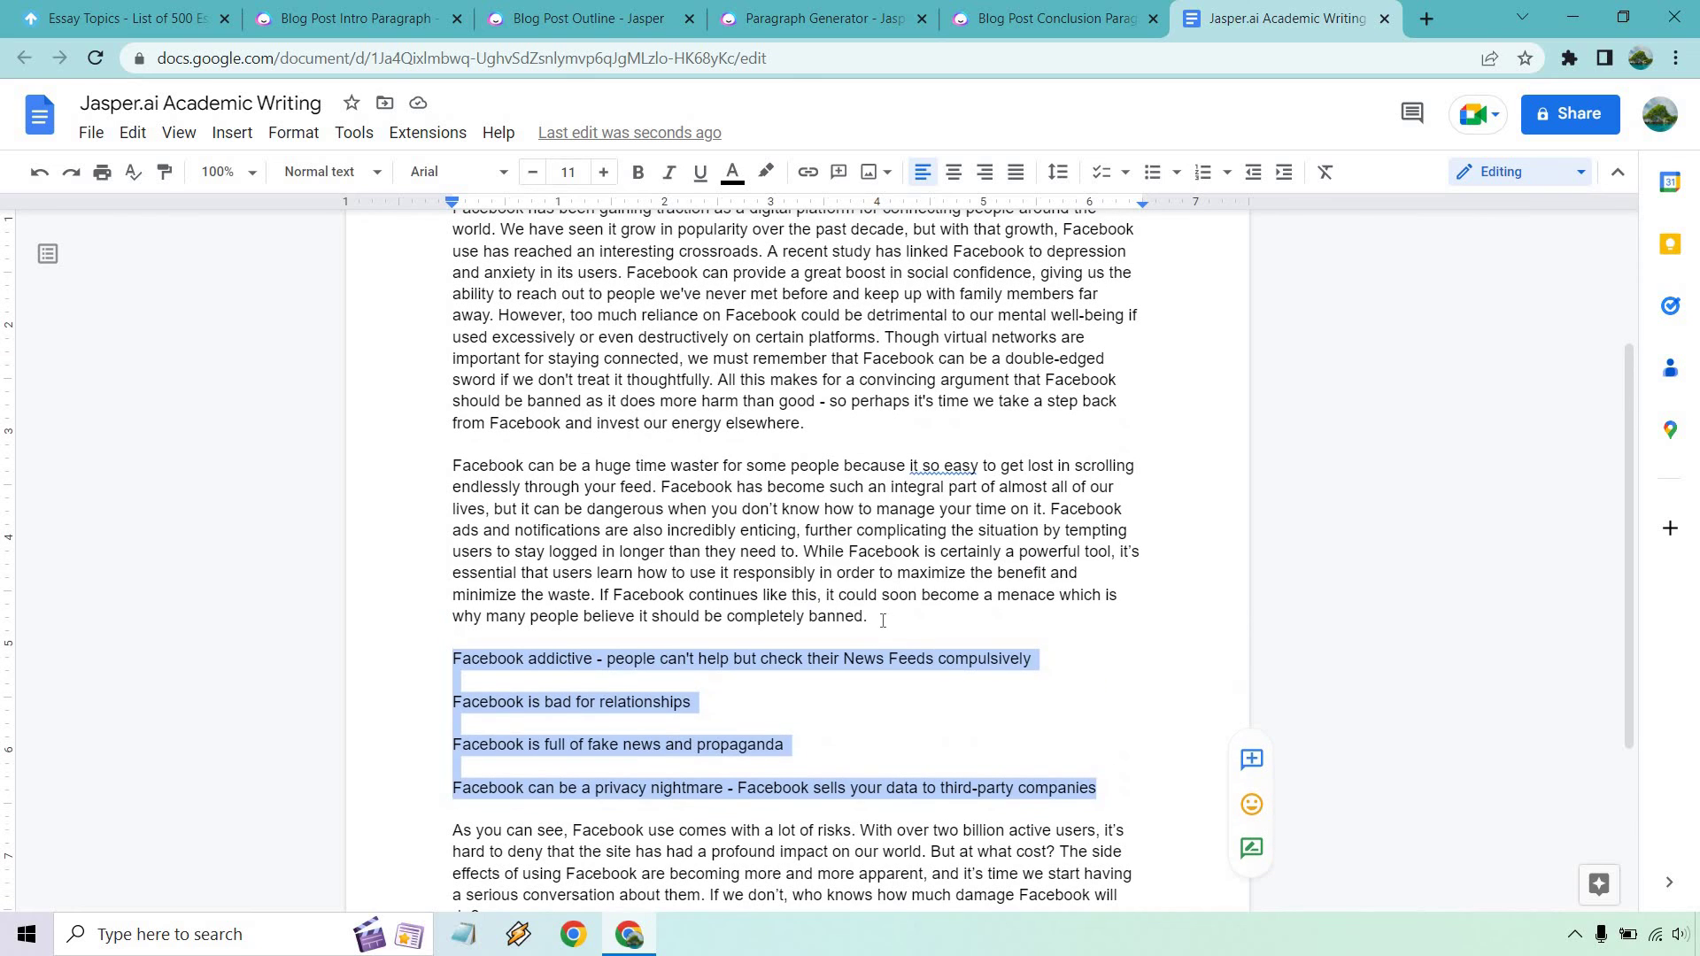
drag(872, 616, 428, 466)
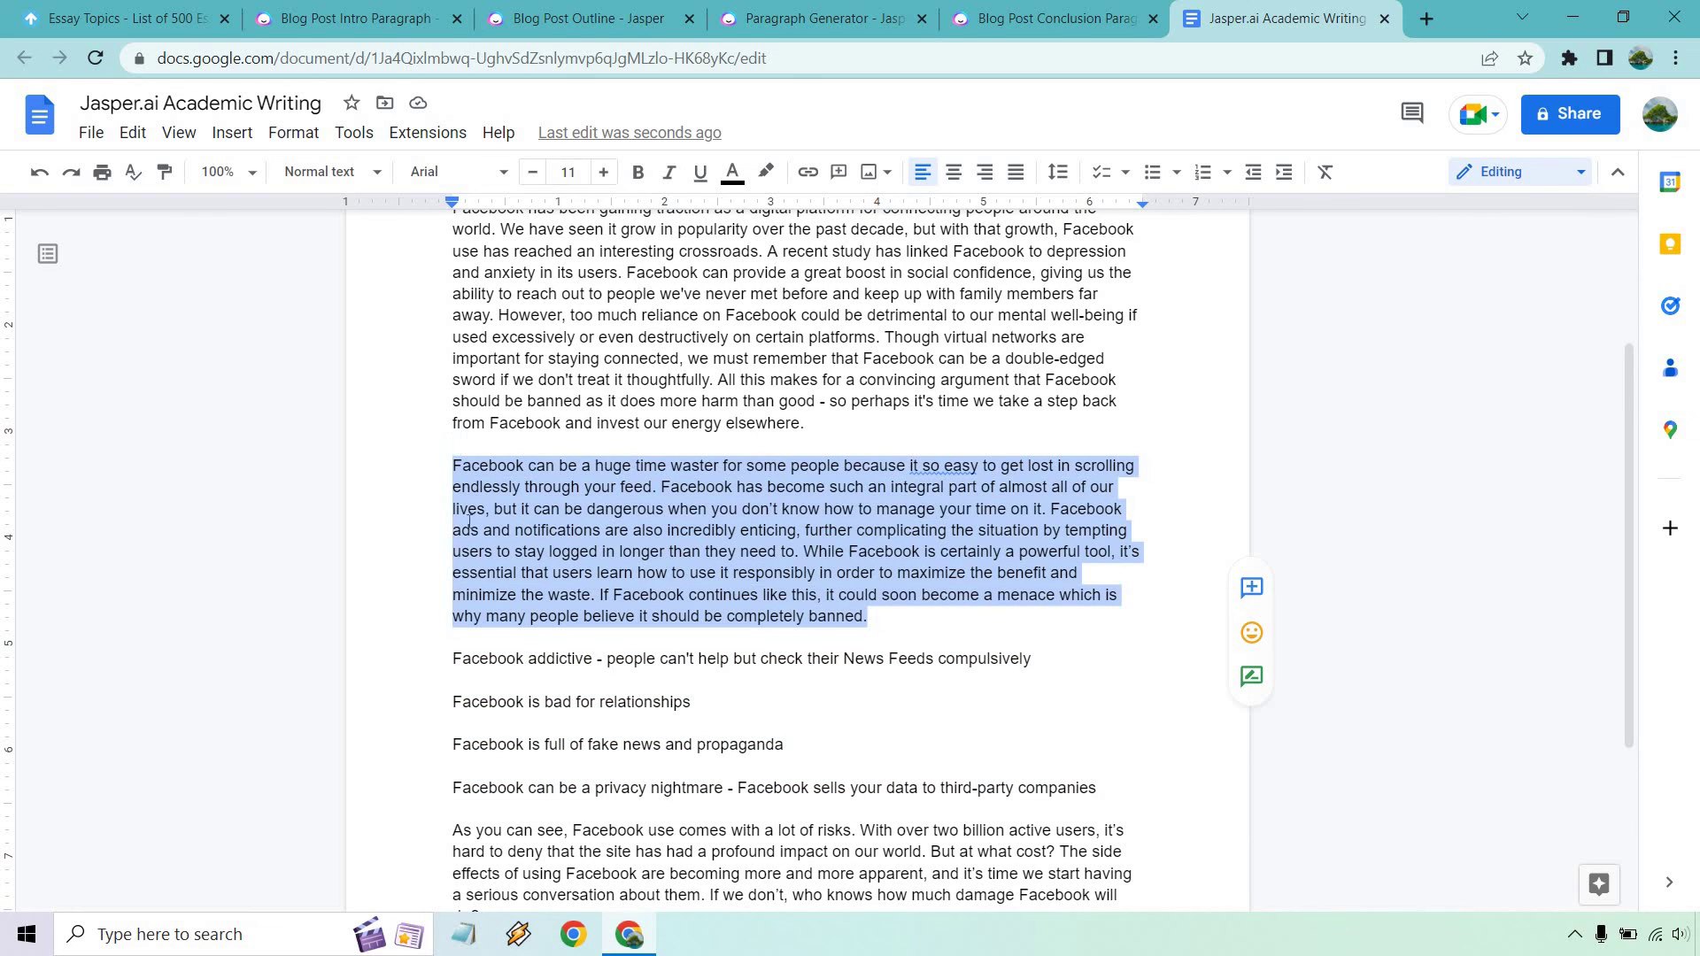
click(942, 618)
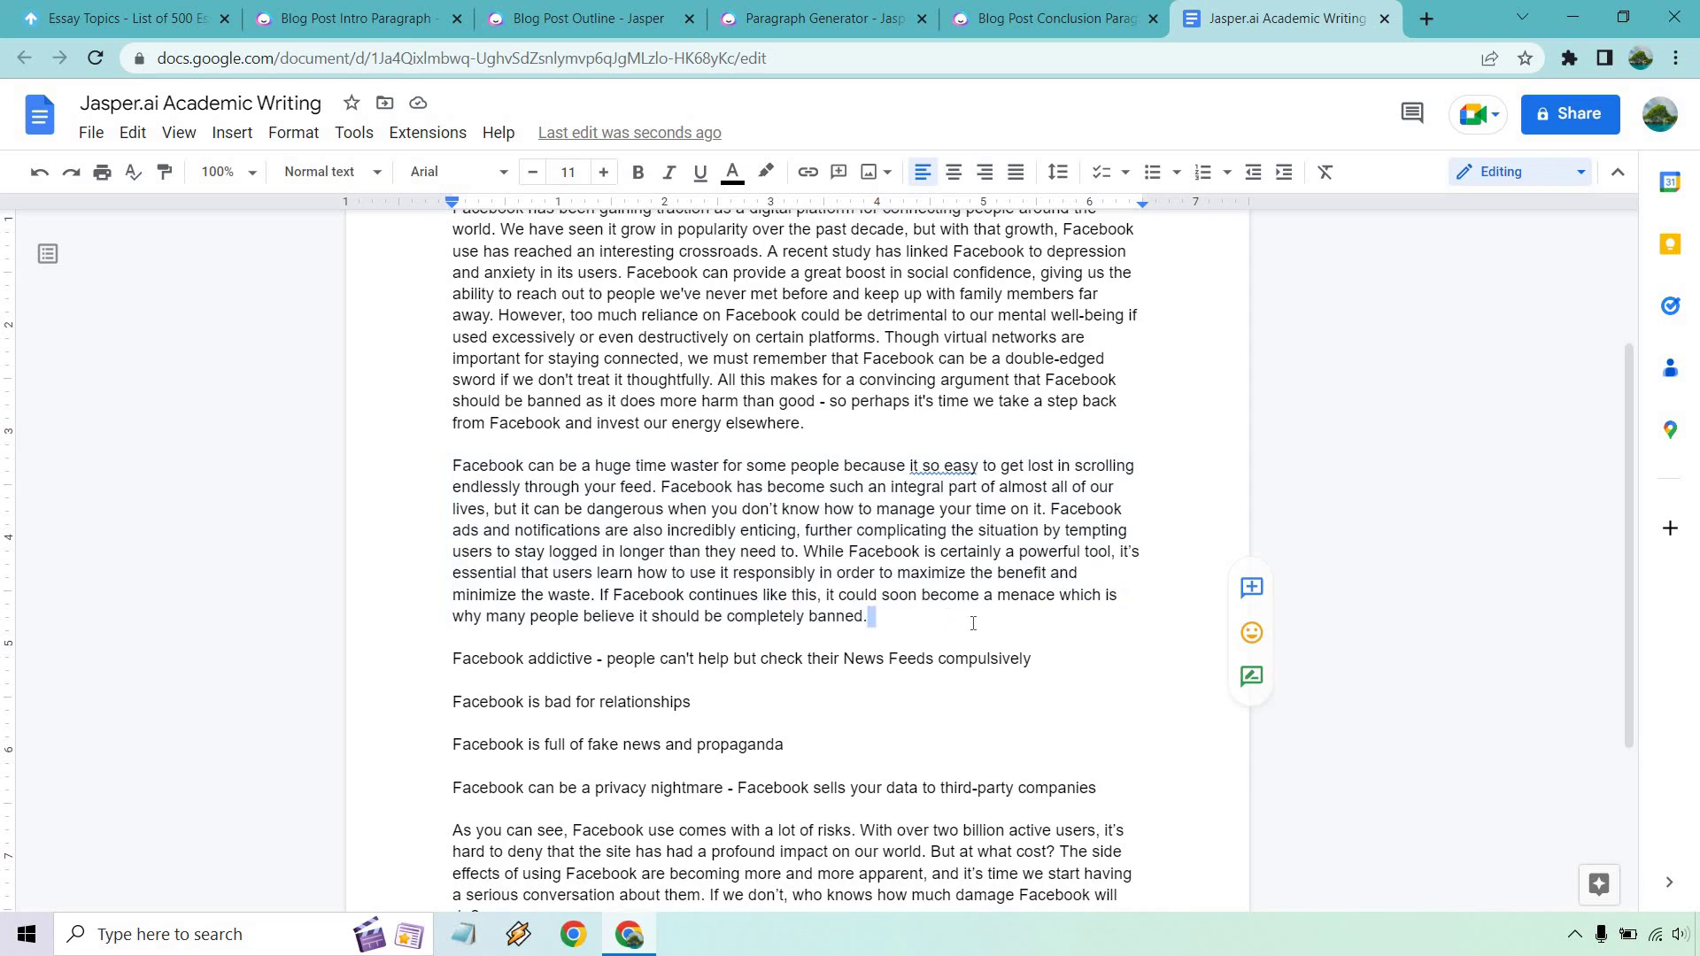
scroll(974, 624, up, 3)
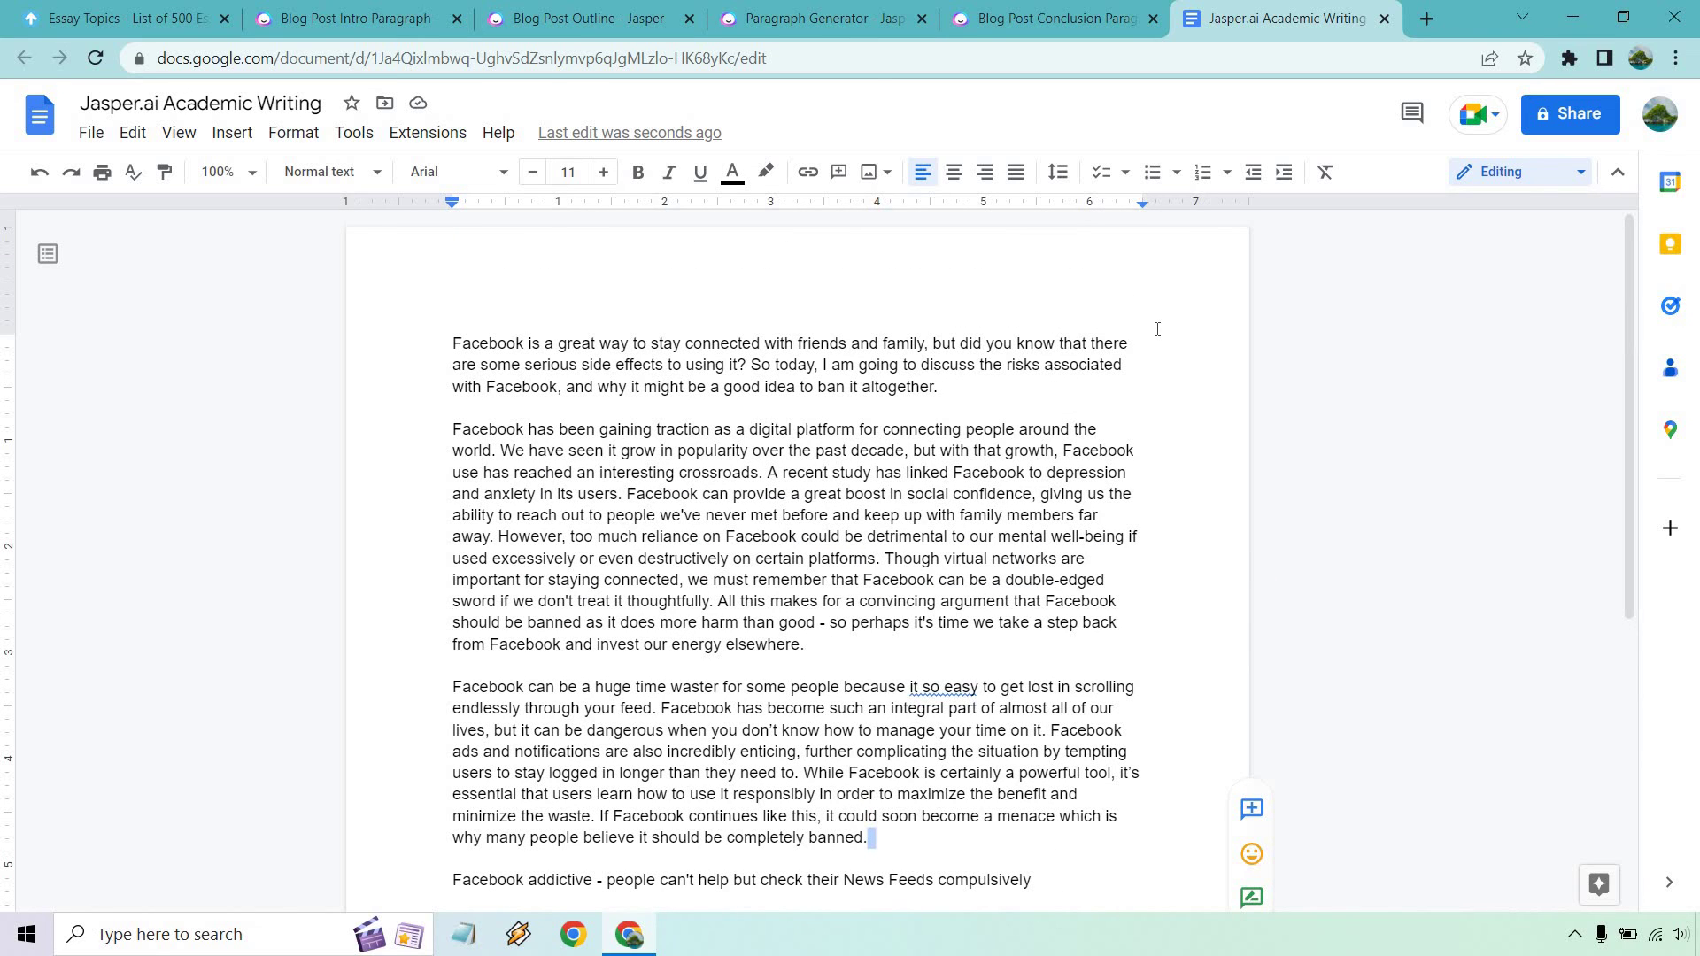